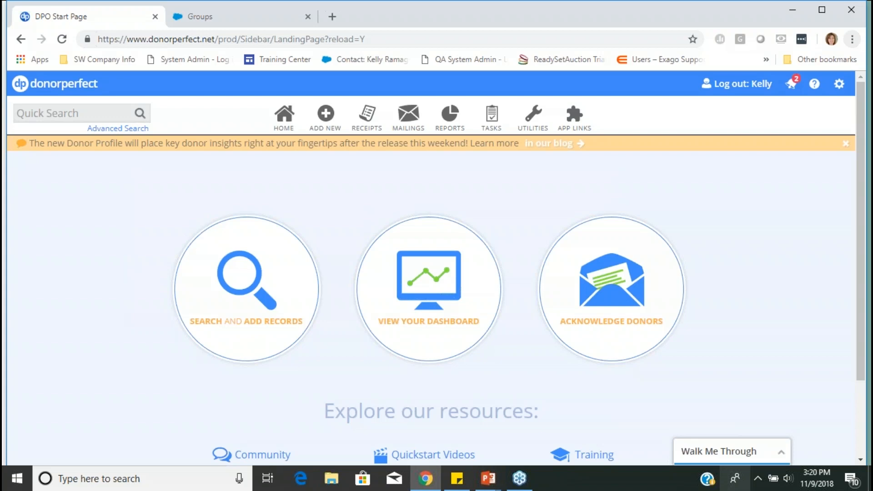
# - Open the History List report from the Listings in the Report Center
pyautogui.moveTo(450, 119)
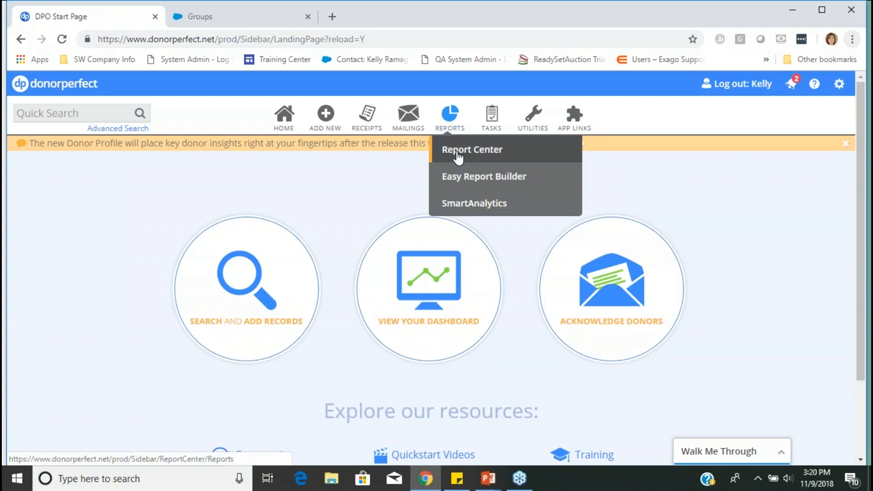
pyautogui.click(457, 157)
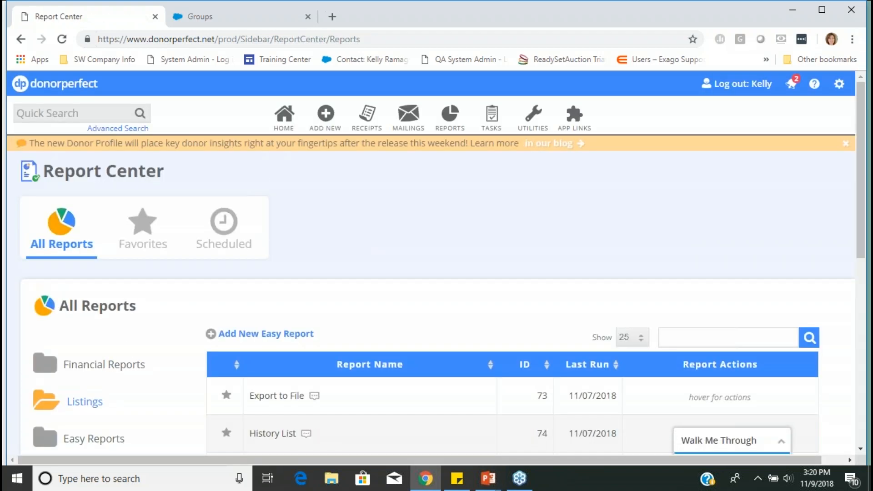
pyautogui.scroll(-3, 313, 341)
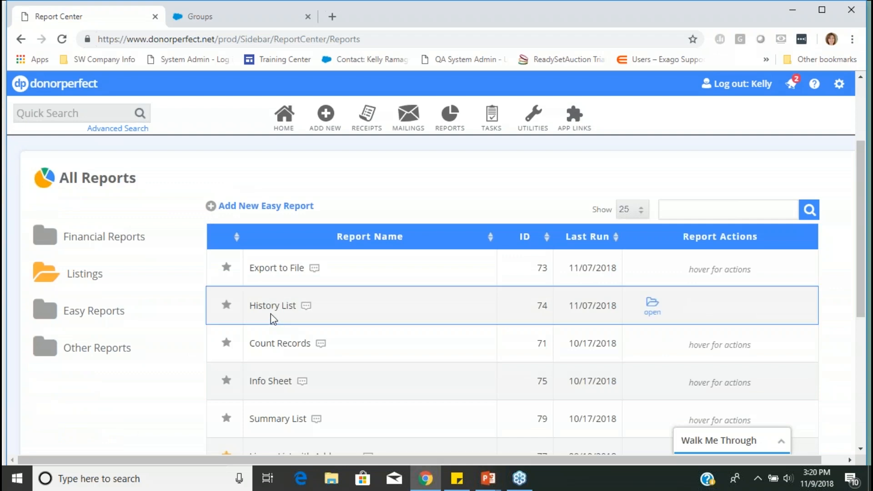
pyautogui.click(272, 308)
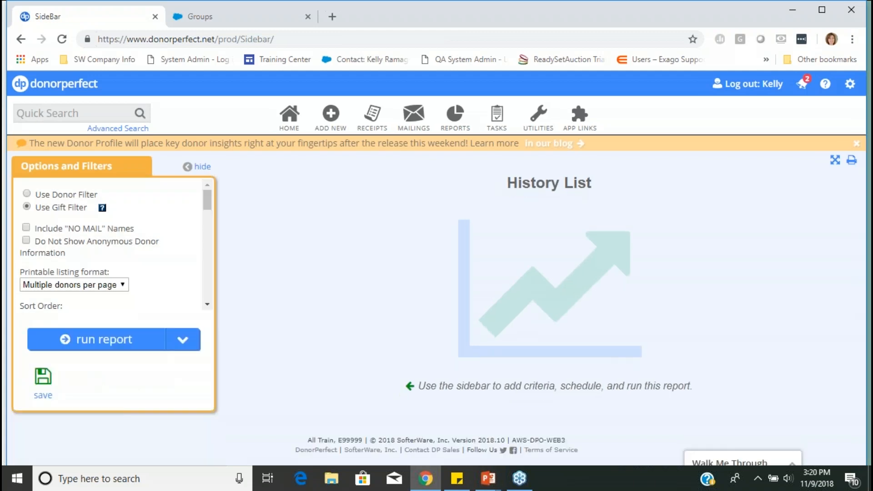
# - Remove the Contact GT18 - Gifts GT18 selection filter from the History List report
pyautogui.scroll(-1, 178, 292)
pyautogui.scroll(-4, 177, 291)
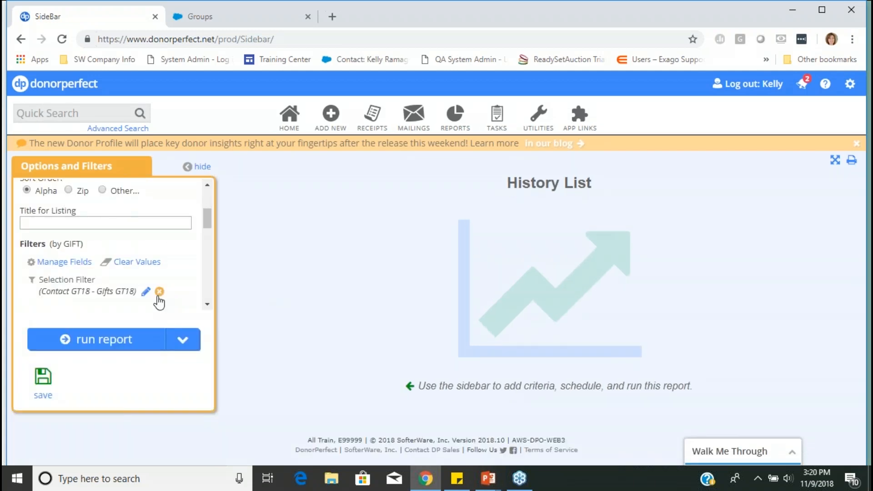
pyautogui.click(160, 292)
pyautogui.click(503, 308)
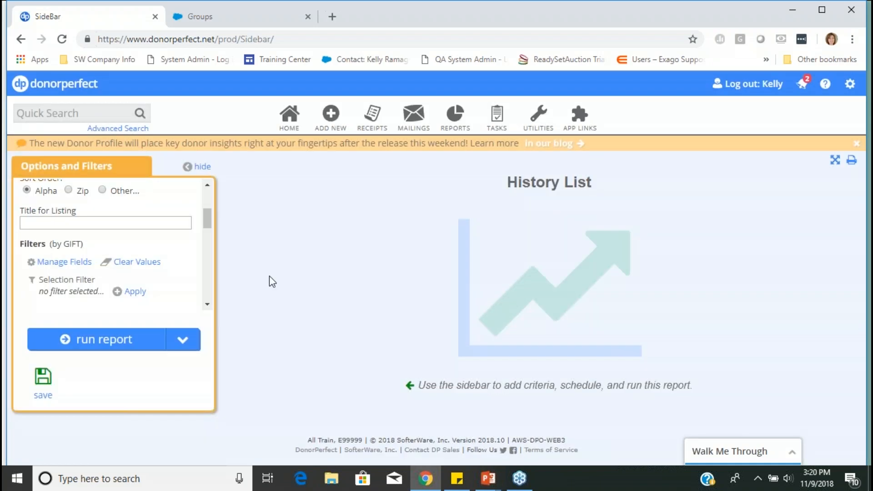
# - Define a new selection filter for the report where the Gift / Pledge Solicitation (SOLICIT_CODE) is exactly equal to GT18
pyautogui.click(143, 292)
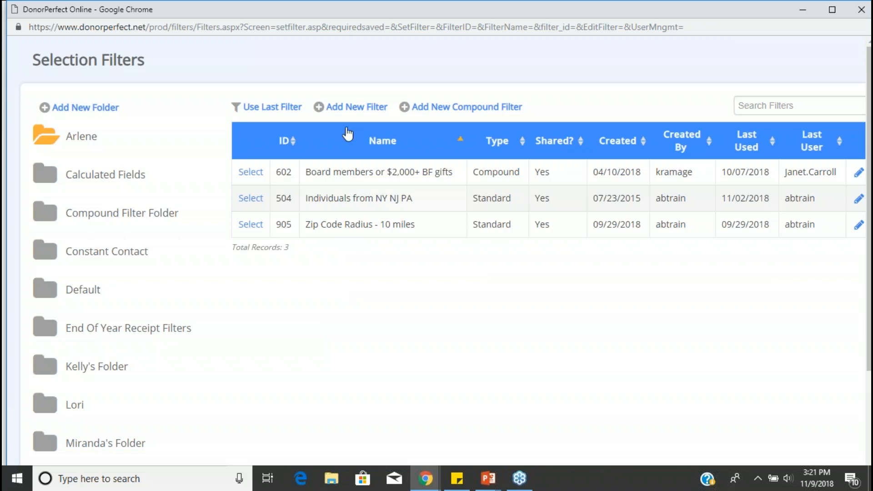
pyautogui.click(351, 107)
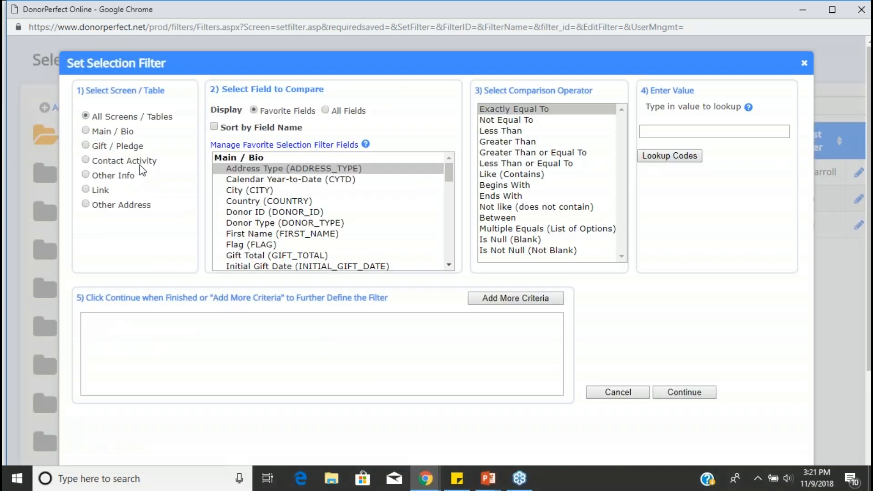
pyautogui.click(120, 148)
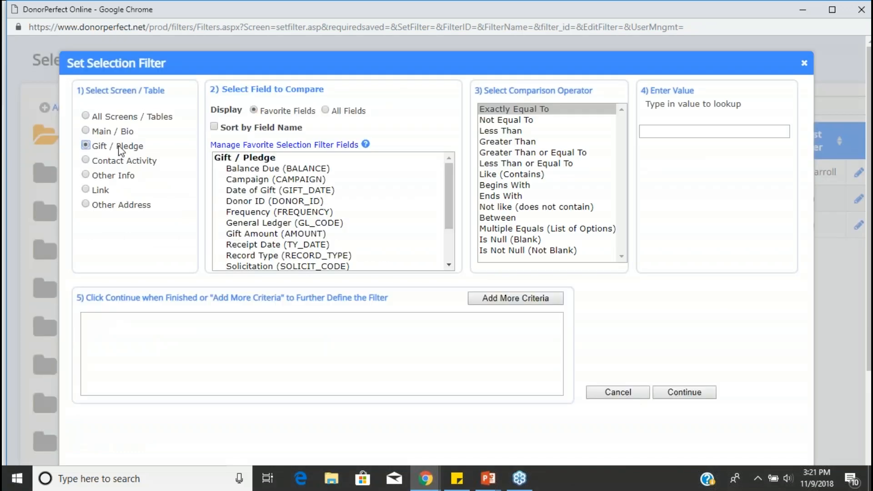
pyautogui.click(269, 233)
pyautogui.scroll(-1, 271, 250)
pyautogui.scroll(-1, 270, 253)
pyautogui.click(248, 212)
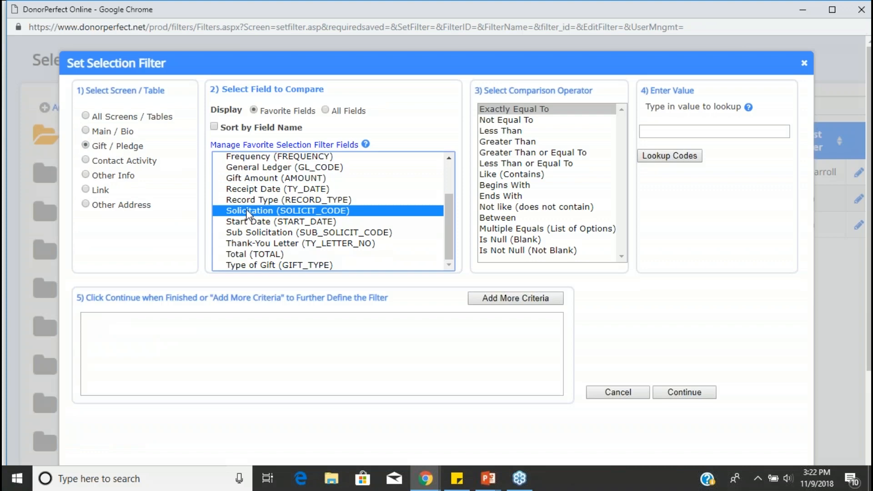
pyautogui.click(517, 111)
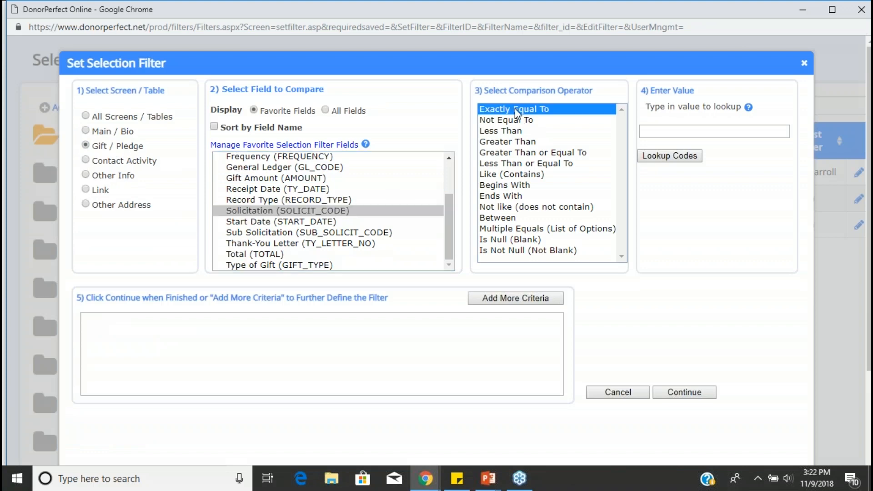
pyautogui.click(689, 157)
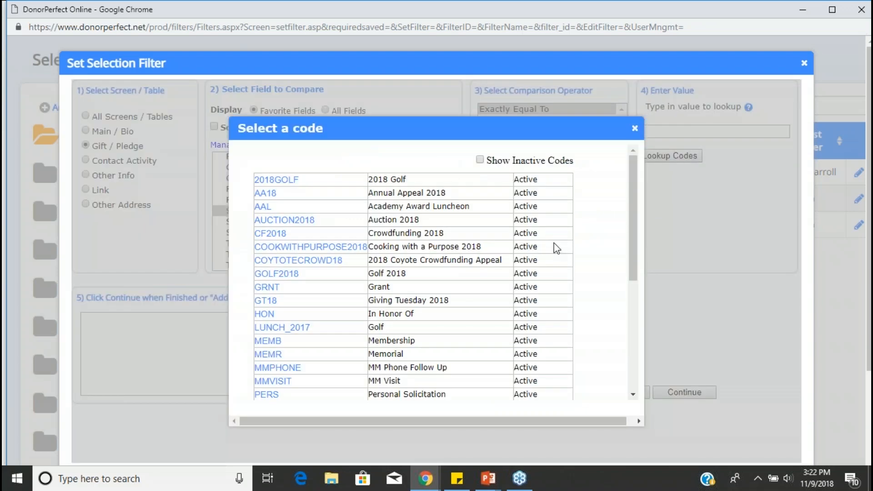
pyautogui.click(267, 301)
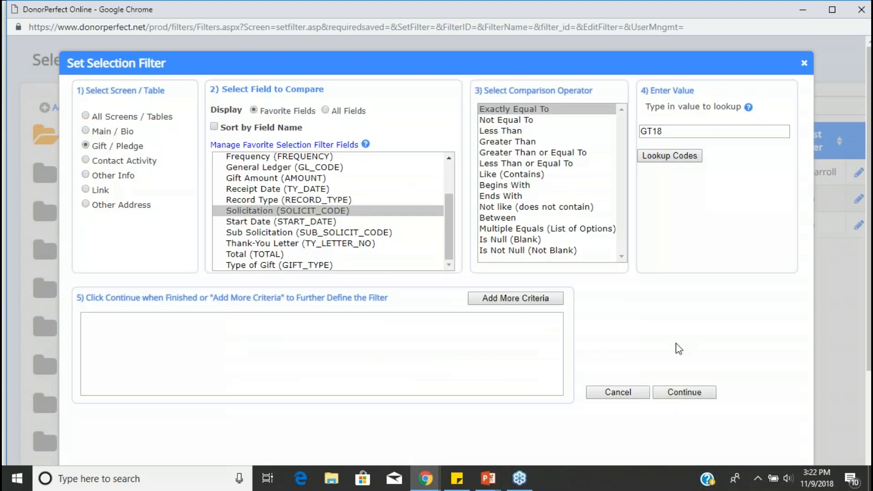
# - Finish the GT18 solicitation filter without a saved name and apply it to the report
pyautogui.click(693, 394)
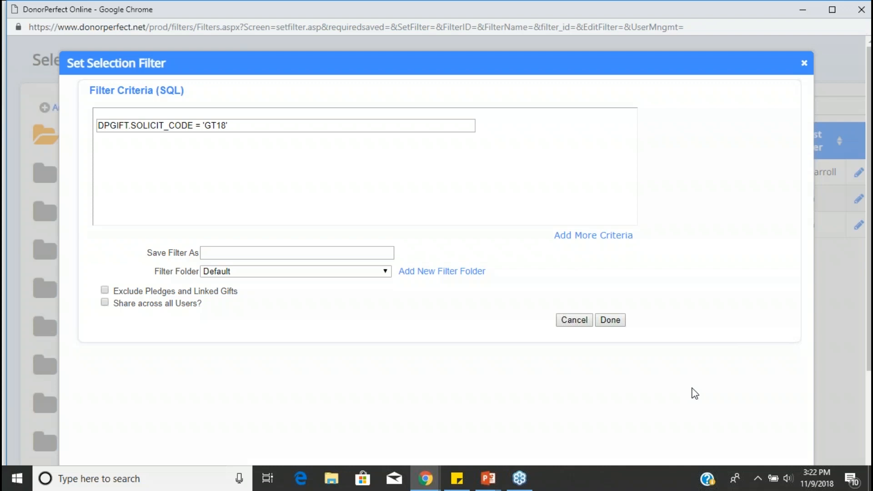
pyautogui.click(281, 253)
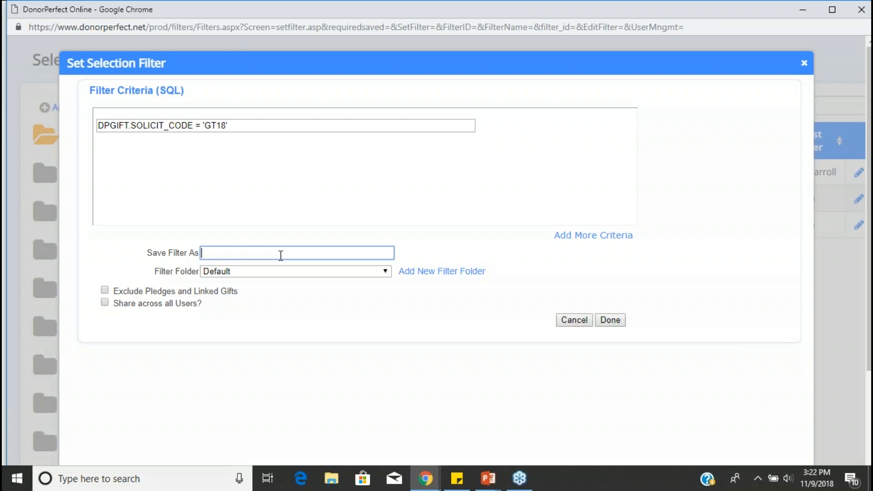
pyautogui.click(285, 272)
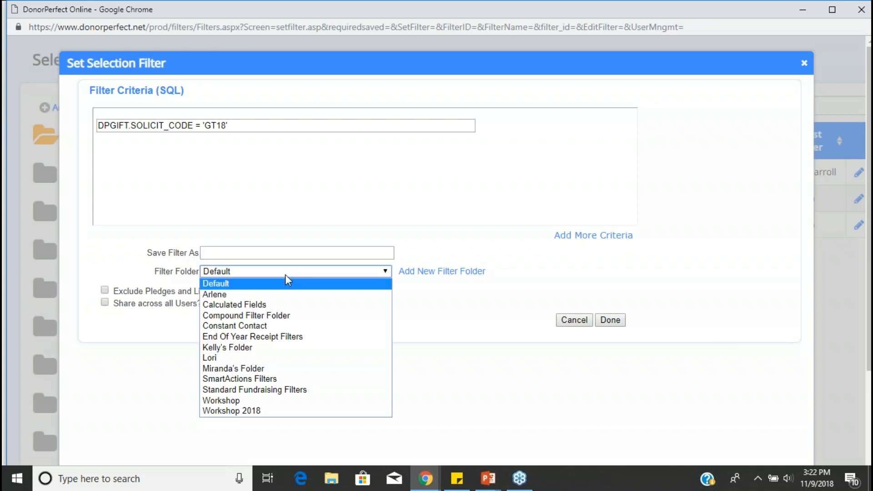
pyautogui.click(445, 368)
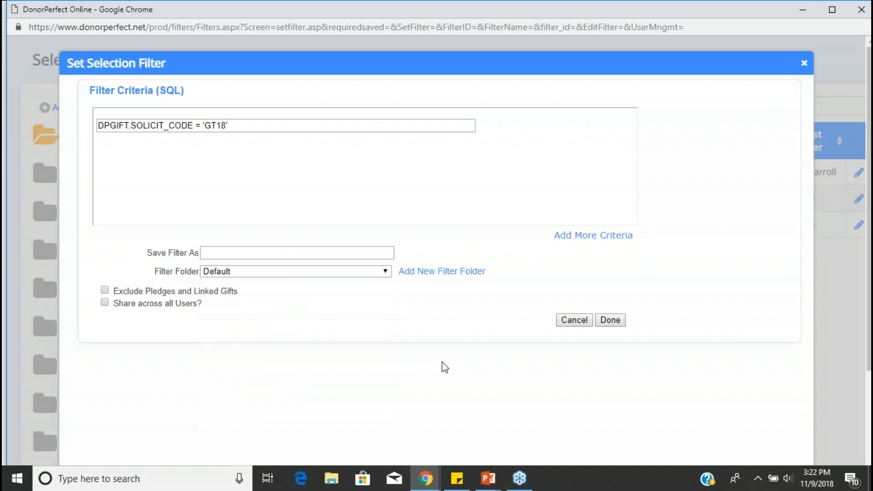
pyautogui.click(609, 320)
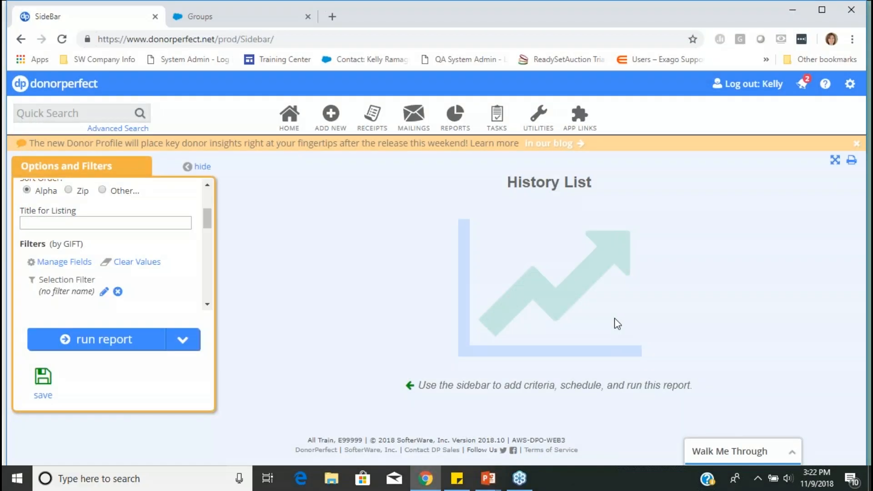
# - Run the History List report and review the donors' Giving Tuesday 2018 gifts and the export options
pyautogui.click(125, 349)
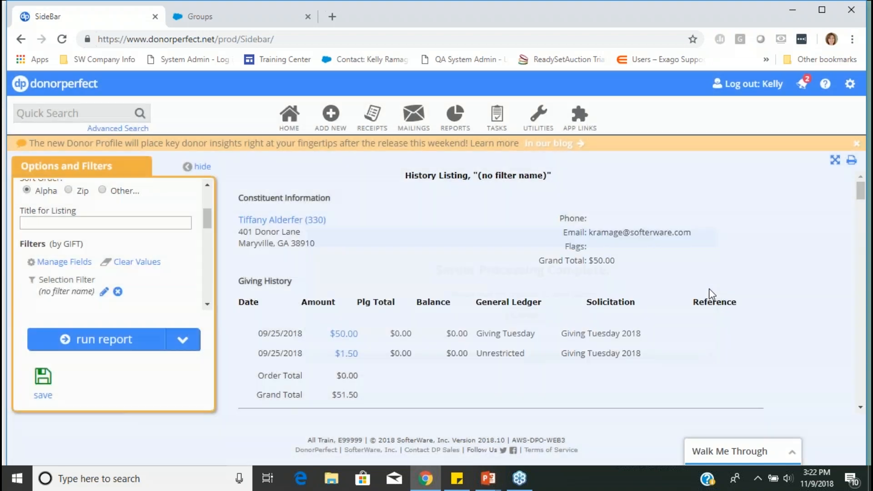
pyautogui.scroll(-5, 717, 292)
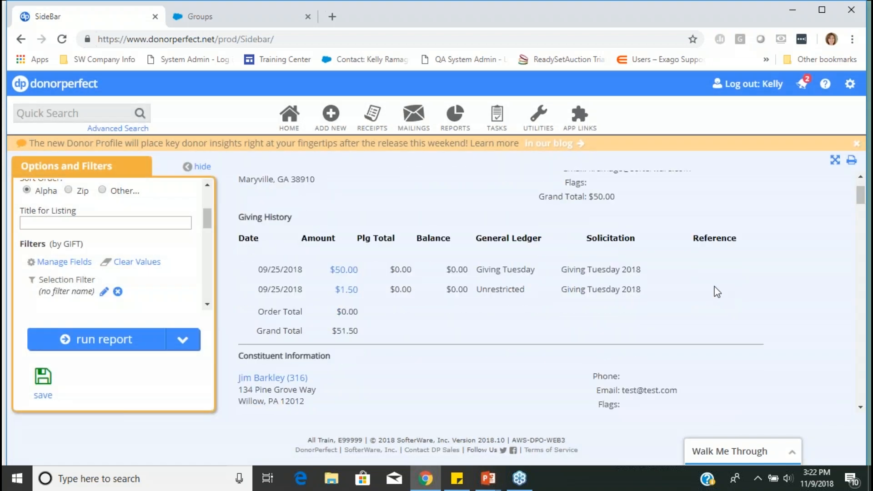
pyautogui.scroll(-2, 715, 290)
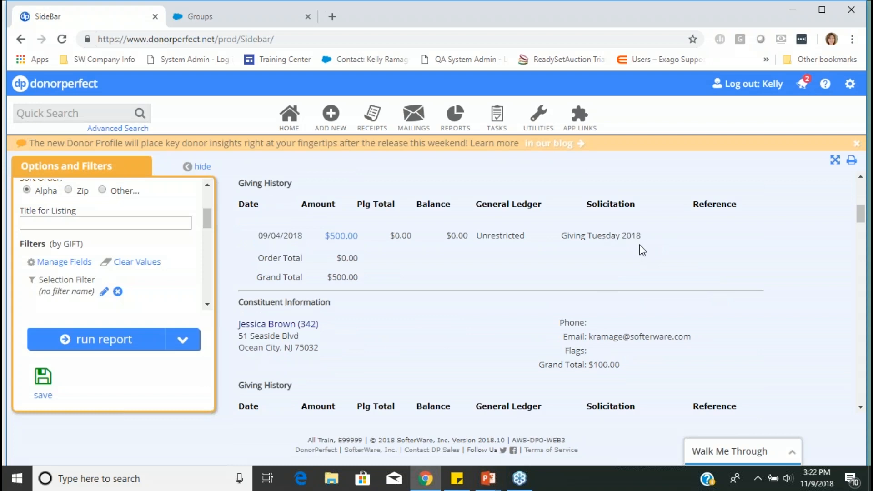
pyautogui.scroll(-10, 639, 245)
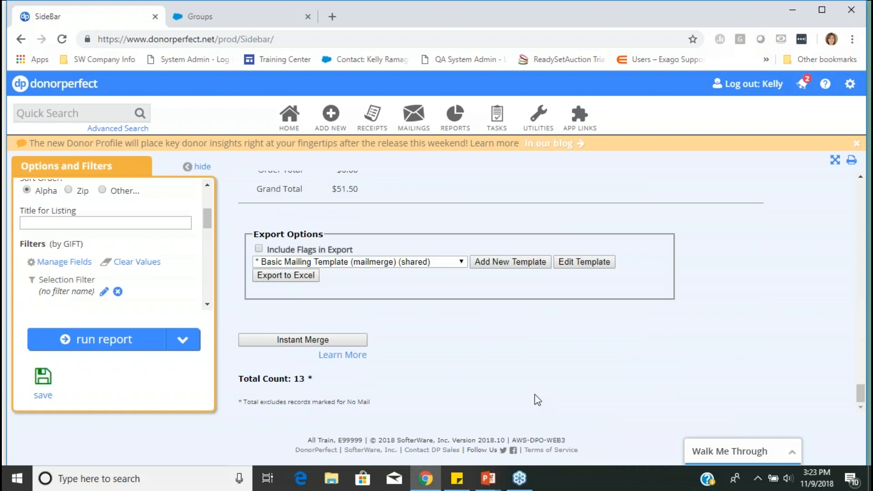
pyautogui.scroll(5, 579, 390)
pyautogui.scroll(3, 672, 320)
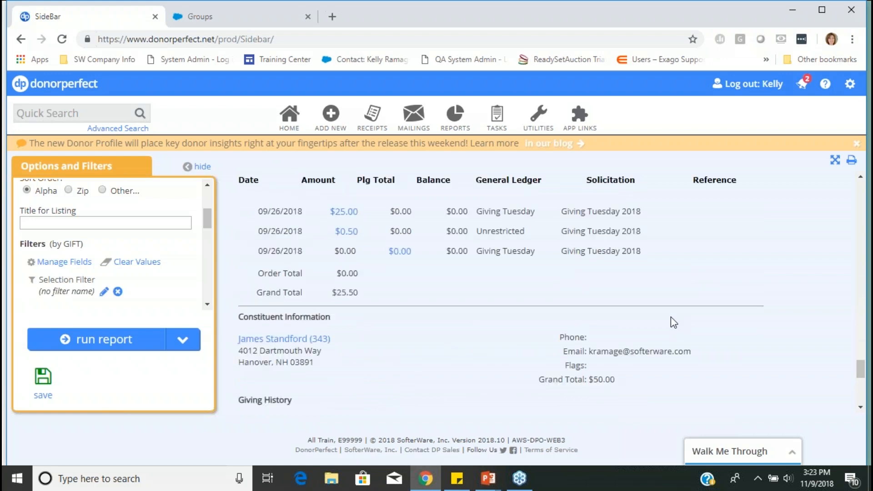
pyautogui.scroll(4, 729, 332)
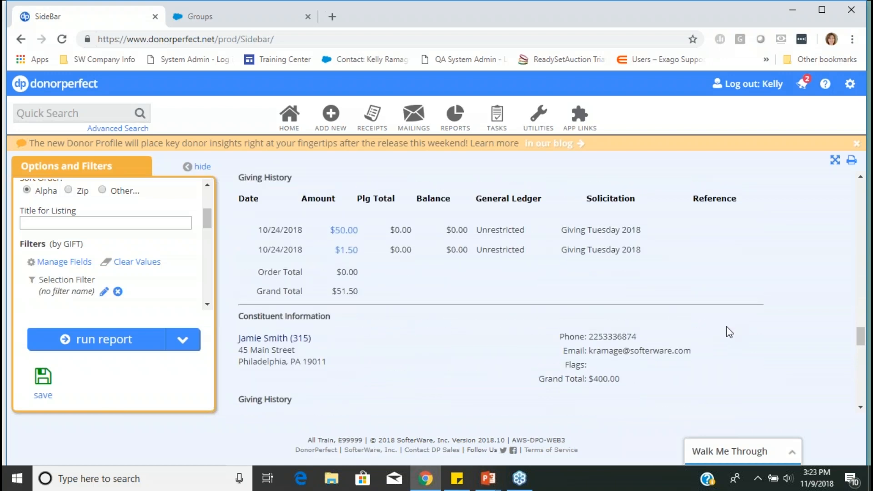
pyautogui.scroll(6, 730, 332)
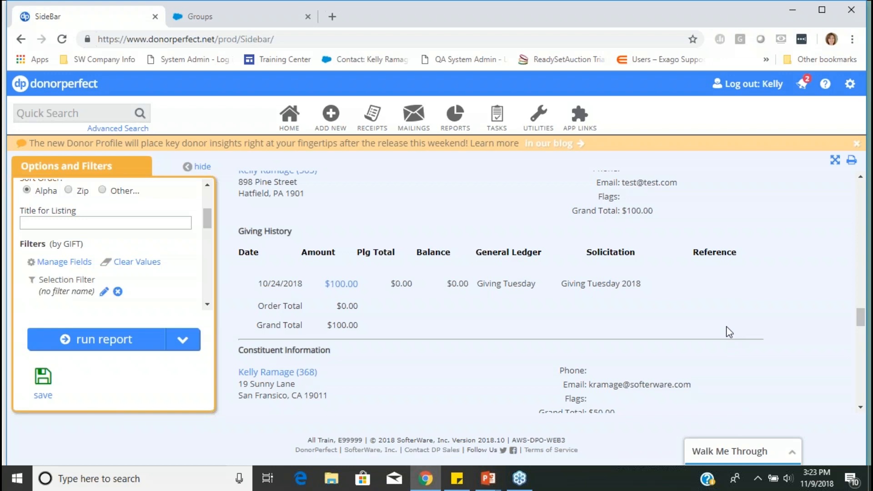
# - Open the list management of the Constant Contact email module
pyautogui.moveTo(413, 119)
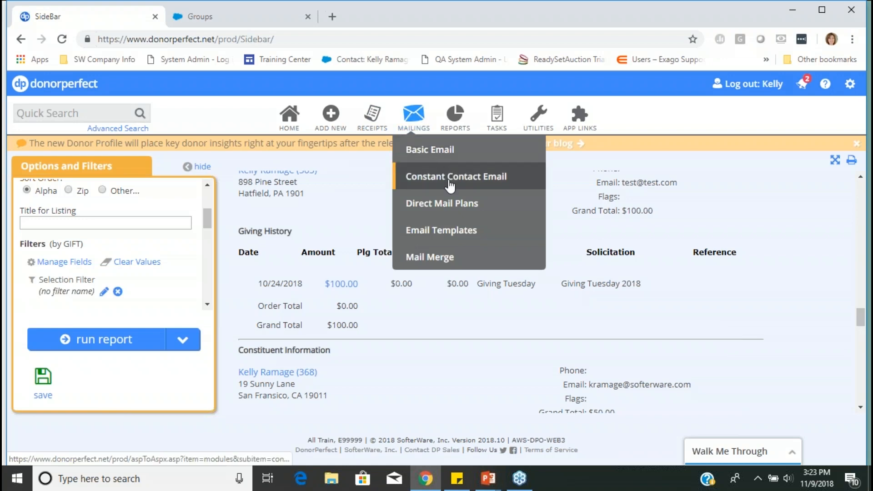
pyautogui.click(449, 183)
pyautogui.click(577, 317)
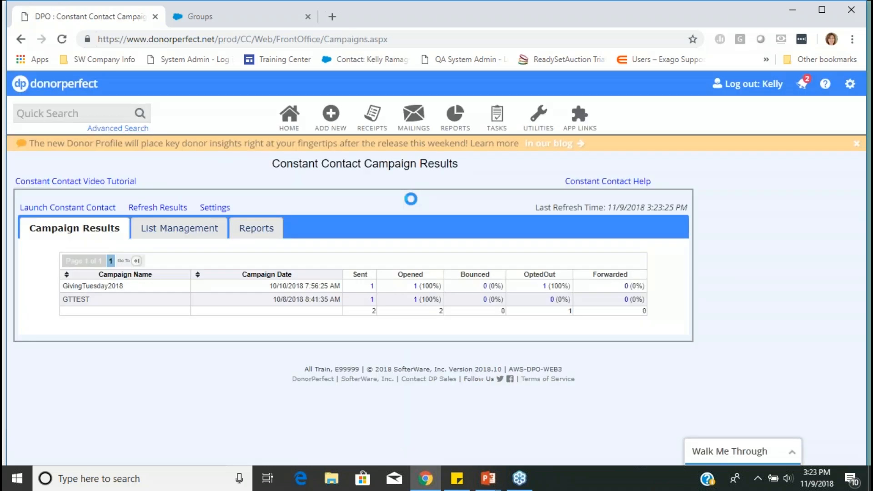
pyautogui.click(178, 232)
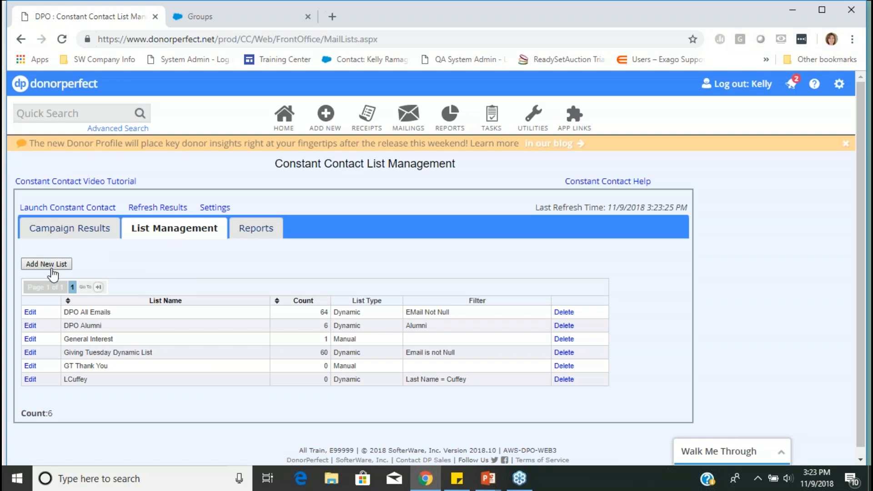
# - Create a new Constant Contact list named "GT Thank You SO Much"
pyautogui.click(39, 266)
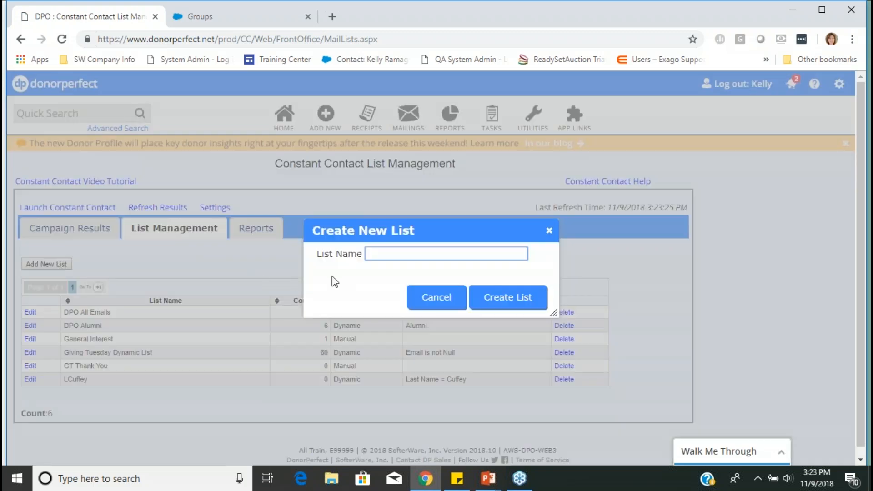
pyautogui.write('GT Thank You SO Much')
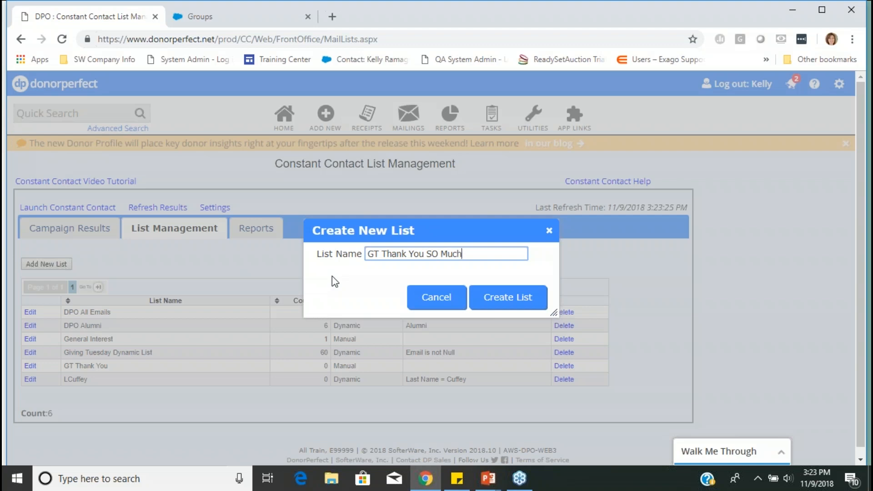
pyautogui.click(518, 298)
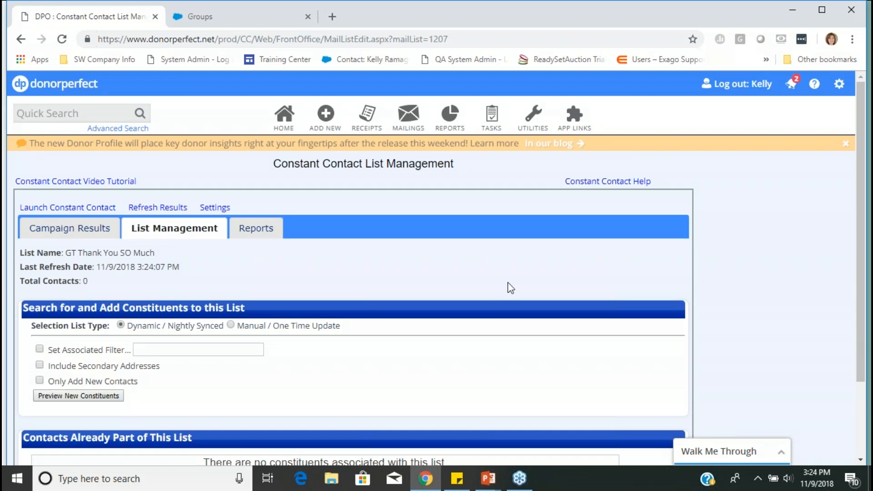
# - Set the list's selection type to Manual / One Time Update and open the selection filters for it
pyautogui.scroll(-2, 511, 288)
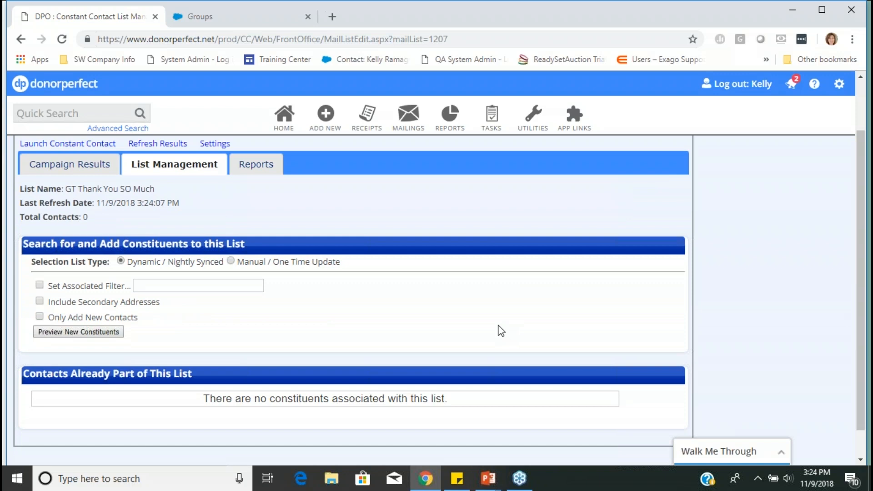
pyautogui.click(231, 261)
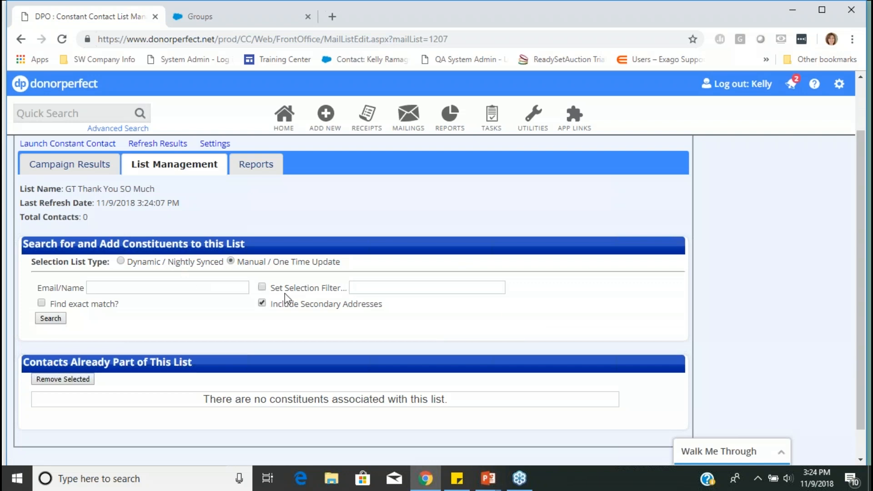
pyautogui.click(263, 286)
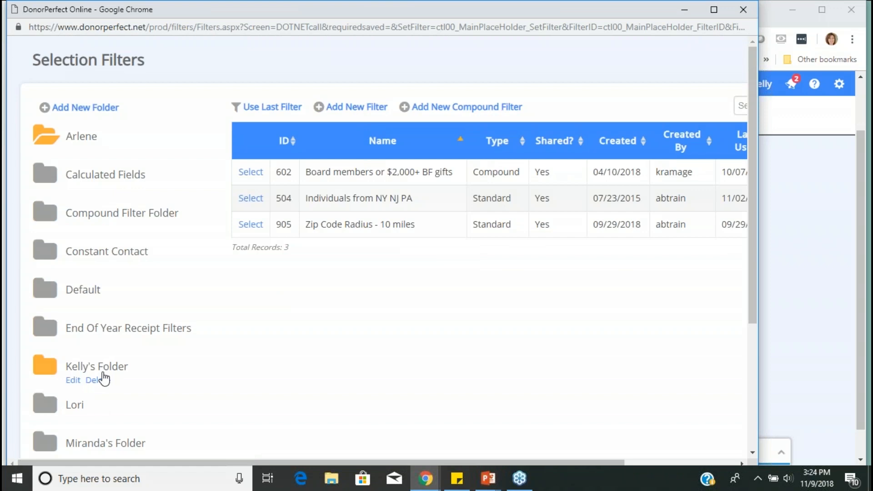
# - Create a new Gift / Pledge filter with Solicitation (SOLICIT_CODE) exactly equal to the Giving Tuesday 2018 code GT18
pyautogui.click(347, 109)
pyautogui.click(40, 130)
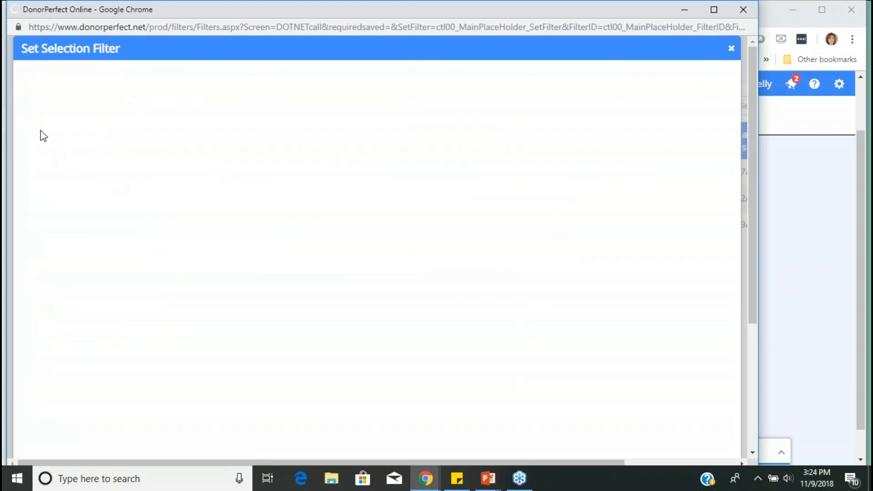
pyautogui.click(254, 252)
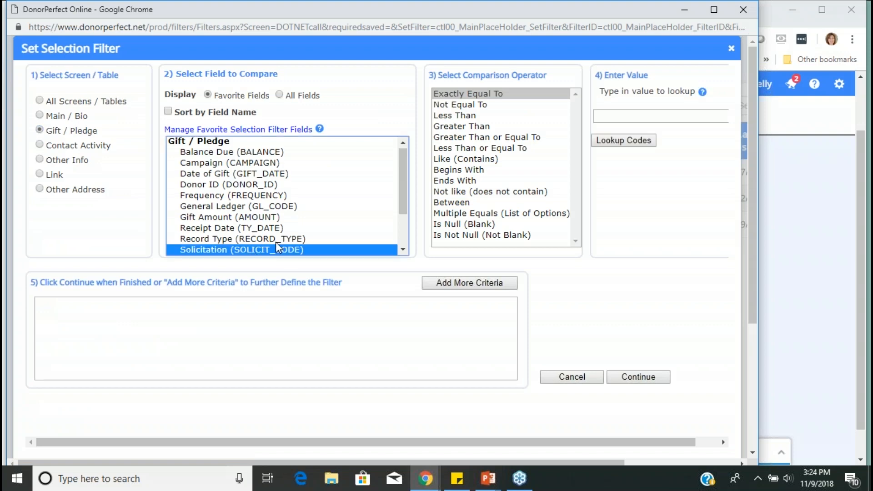
pyautogui.click(508, 96)
pyautogui.click(599, 140)
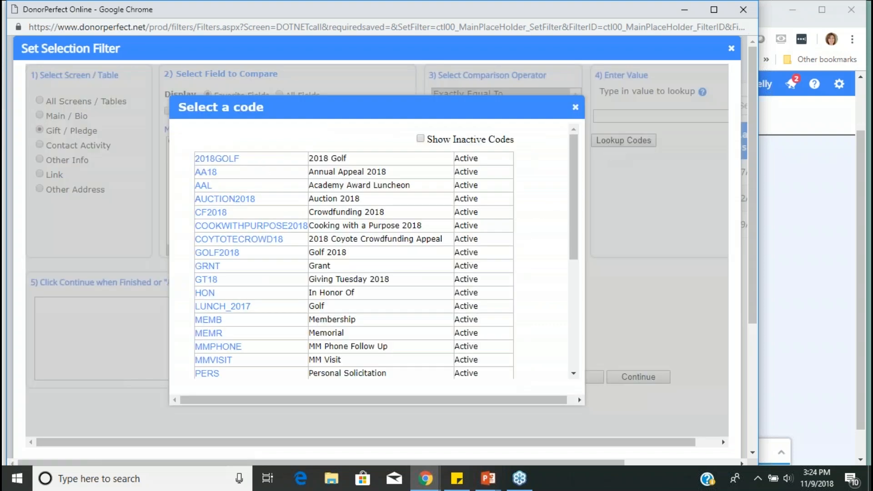
pyautogui.click(210, 282)
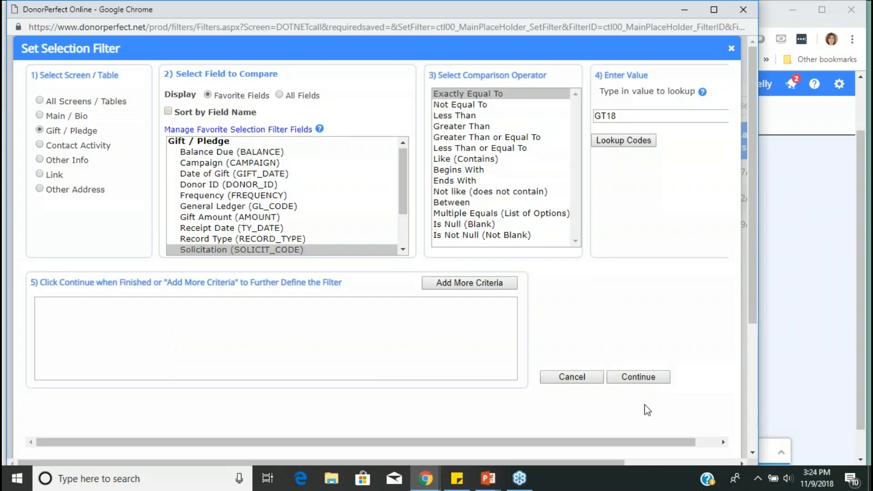
# - Finish the GT18 filter without a saved name and search for the matching constituents to add to the list
pyautogui.click(638, 377)
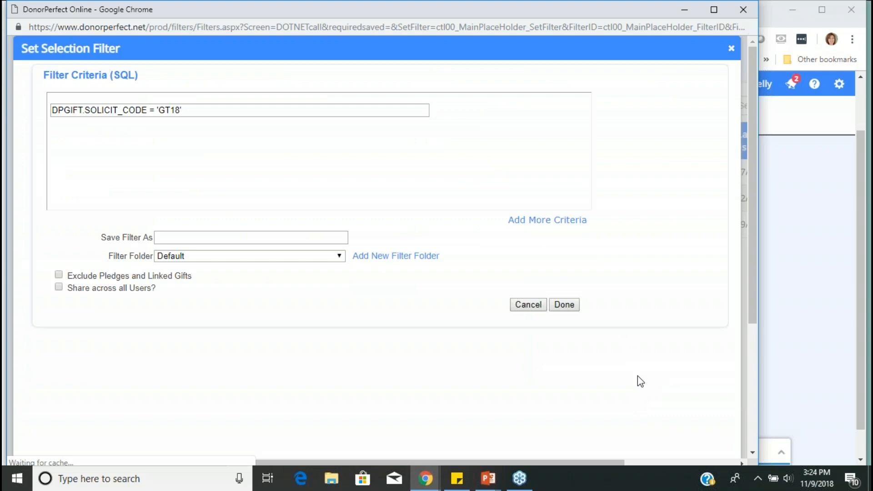
pyautogui.click(567, 306)
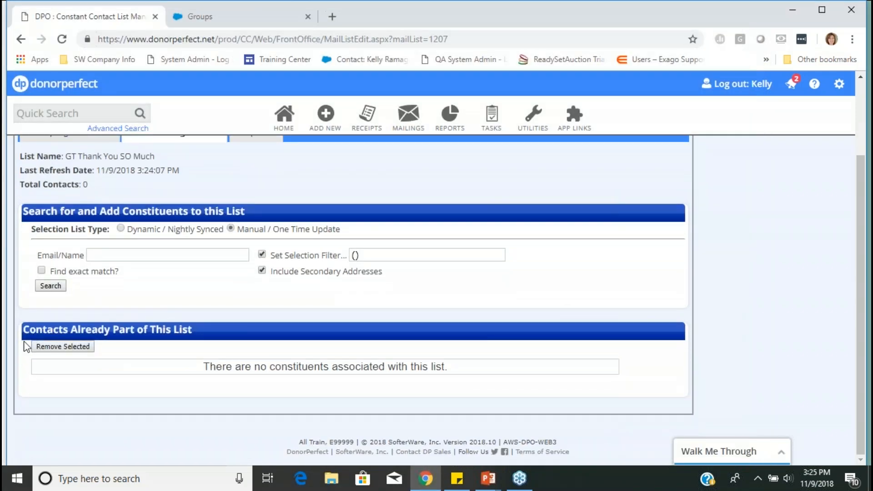
pyautogui.click(48, 287)
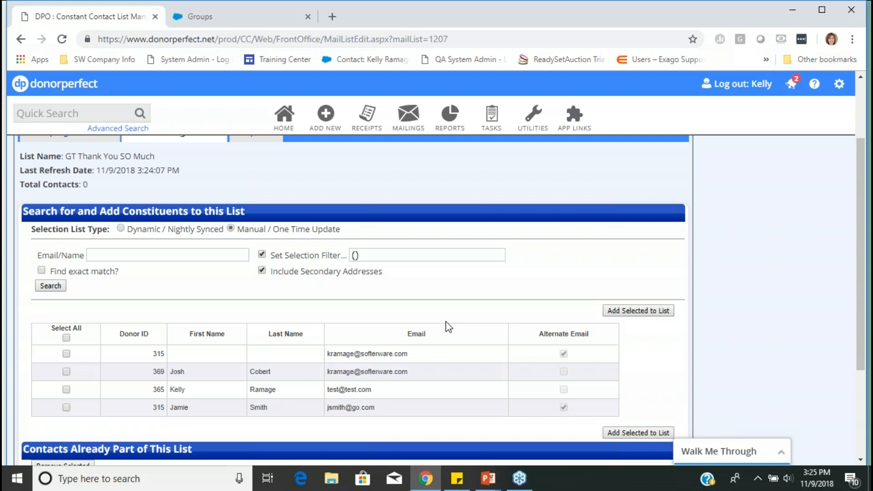
# - Open the Export to File report from the Listings folder of the Report Center
pyautogui.moveTo(407, 117)
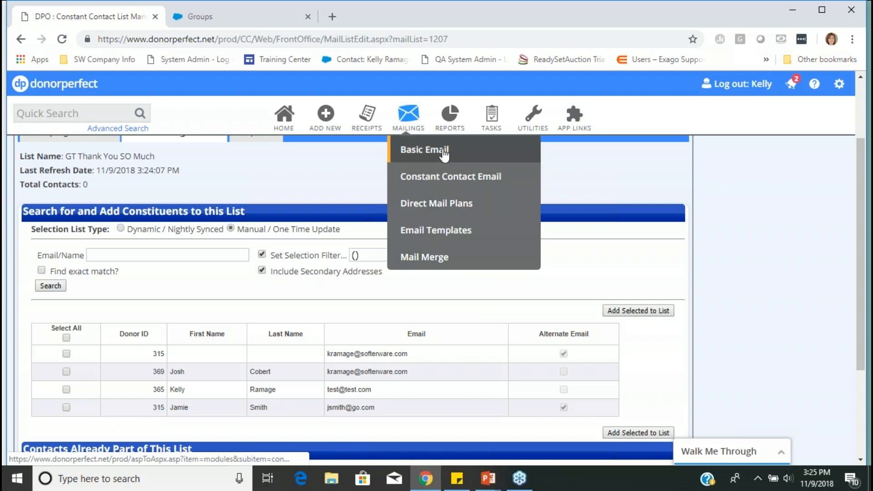
pyautogui.moveTo(452, 130)
pyautogui.click(462, 154)
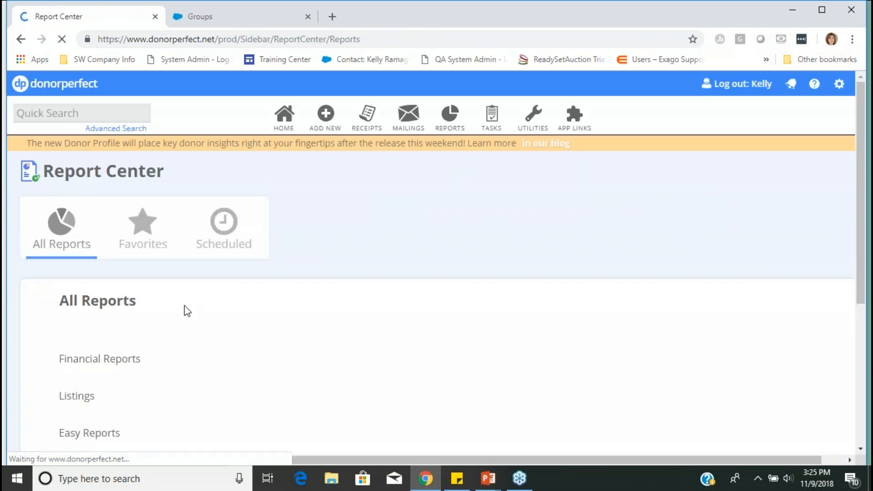
pyautogui.click(81, 401)
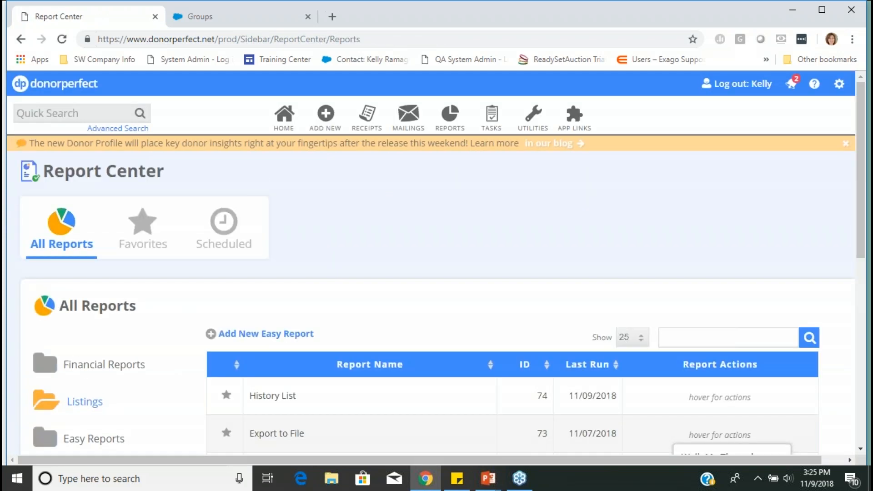
pyautogui.click(277, 435)
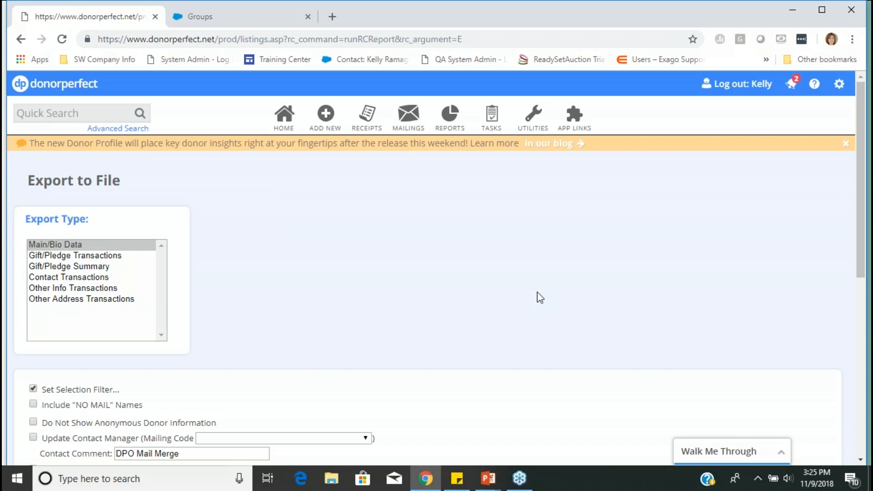
# - Select Main/Bio Data as the export type and review the filter, template, export and merge options
pyautogui.scroll(-2, 539, 298)
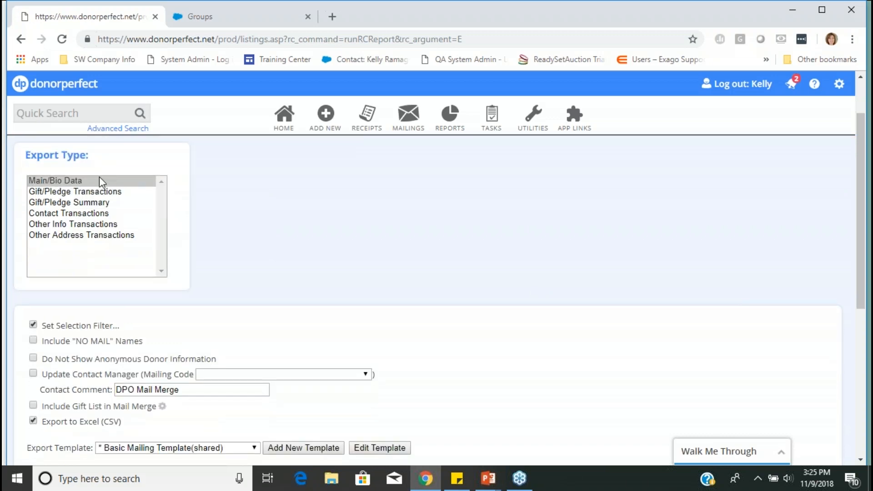
pyautogui.click(75, 184)
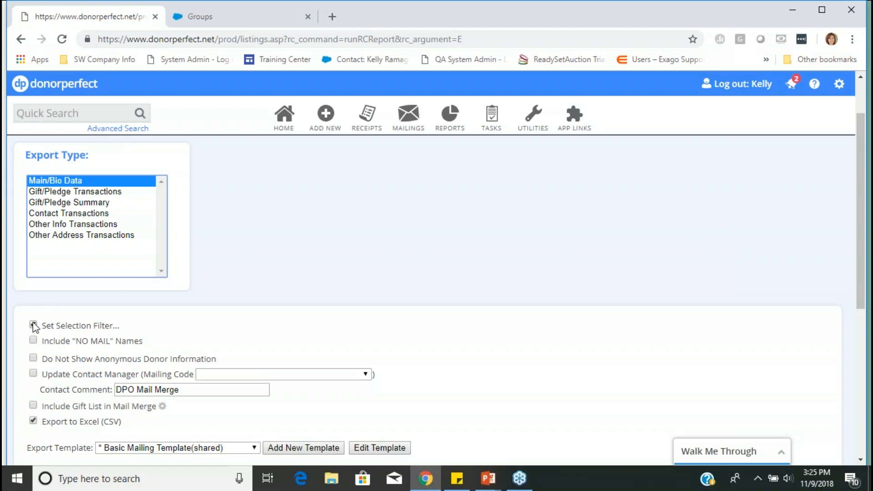
pyautogui.scroll(-3, 282, 288)
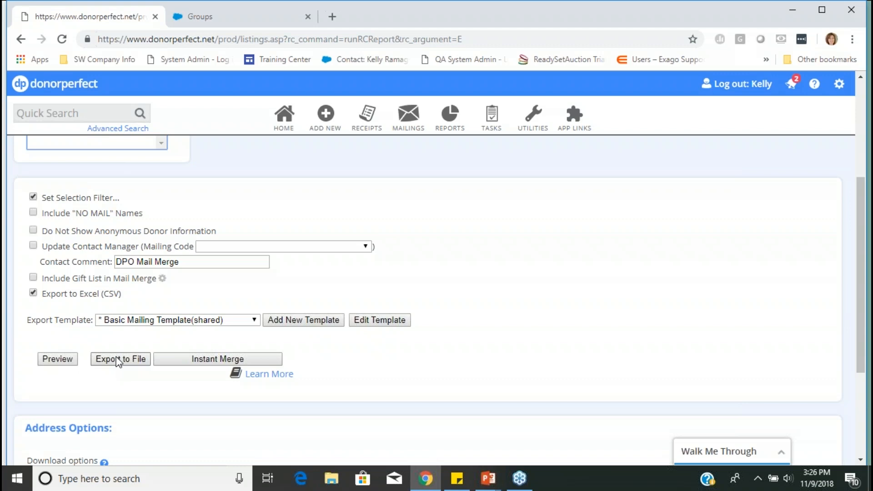
# - Switch to the running PowerPoint slide show and advance to the "We Missed You" slide about using Constant Contact
pyautogui.click(486, 480)
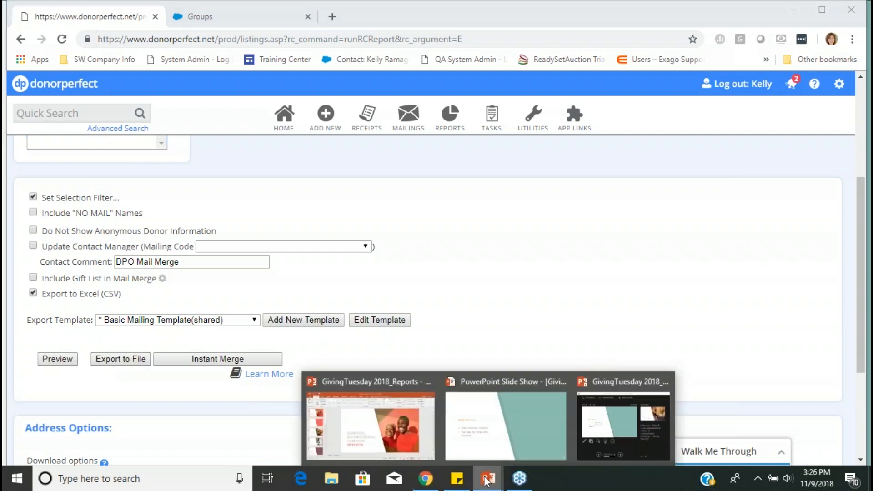
pyautogui.click(506, 426)
pyautogui.press('Right')
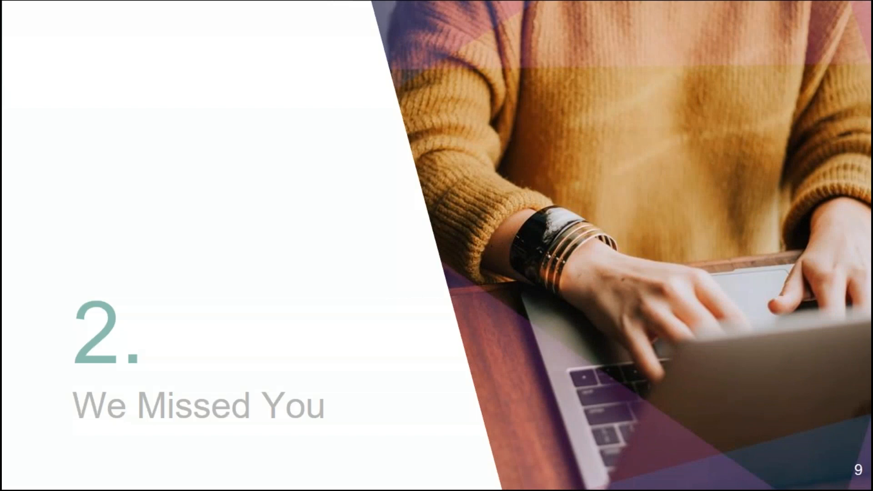
pyautogui.press('Right')
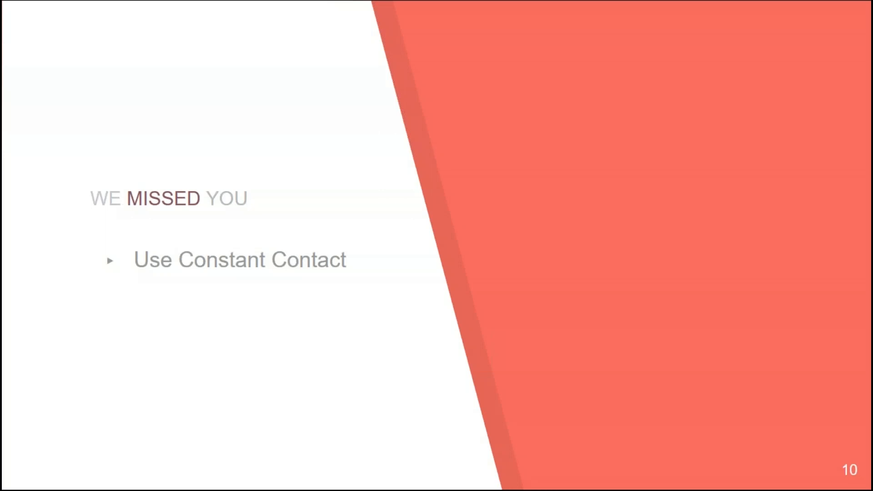
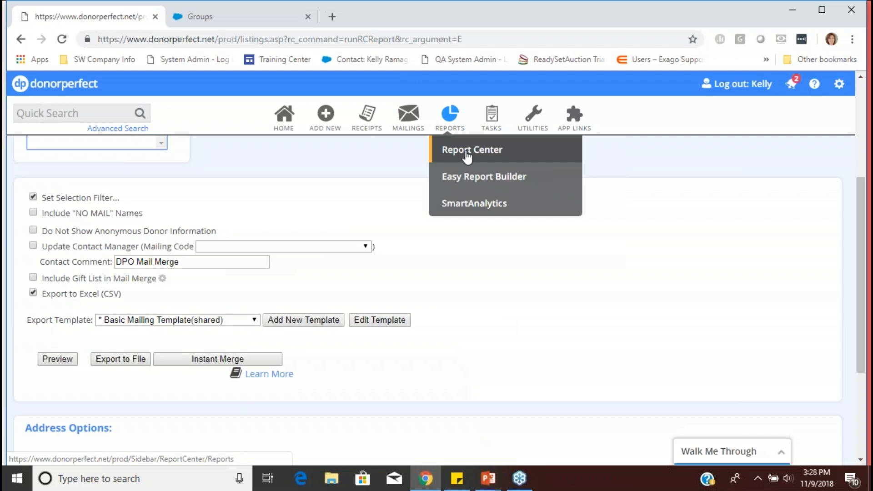
# - Open the Export to File report from the Listings folder of the Report Center
pyautogui.click(467, 155)
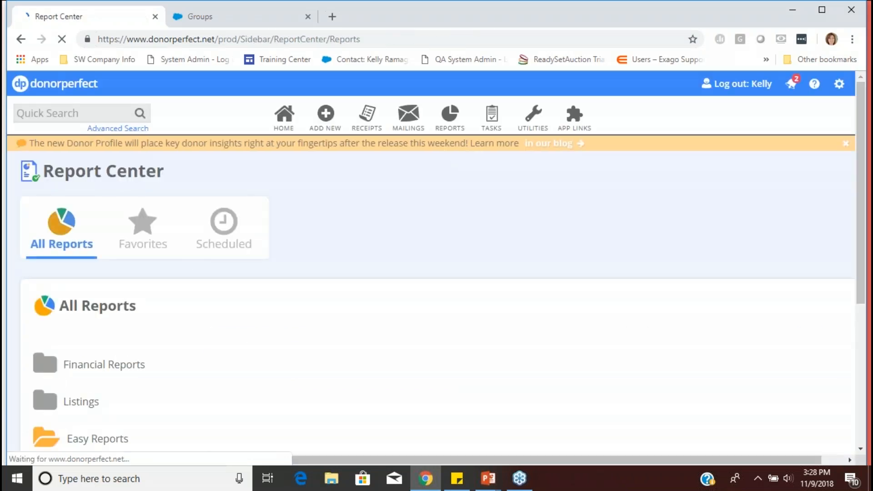
pyautogui.click(66, 402)
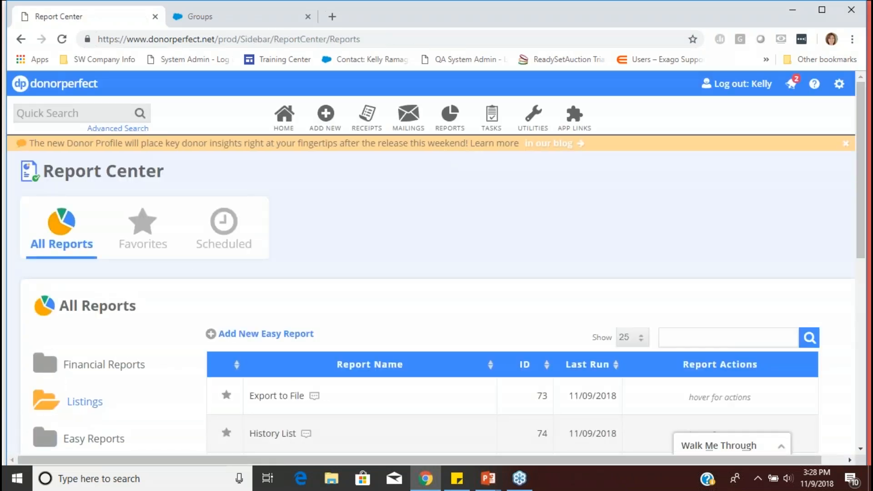
pyautogui.click(652, 393)
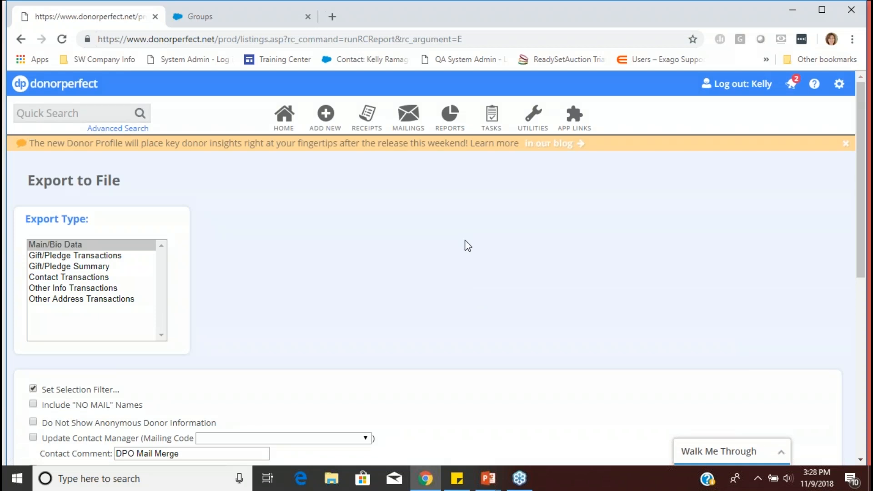
# - Open the export's selection filters and list the logged-in user's own folder sorted by newest creation date
pyautogui.scroll(-3, 468, 245)
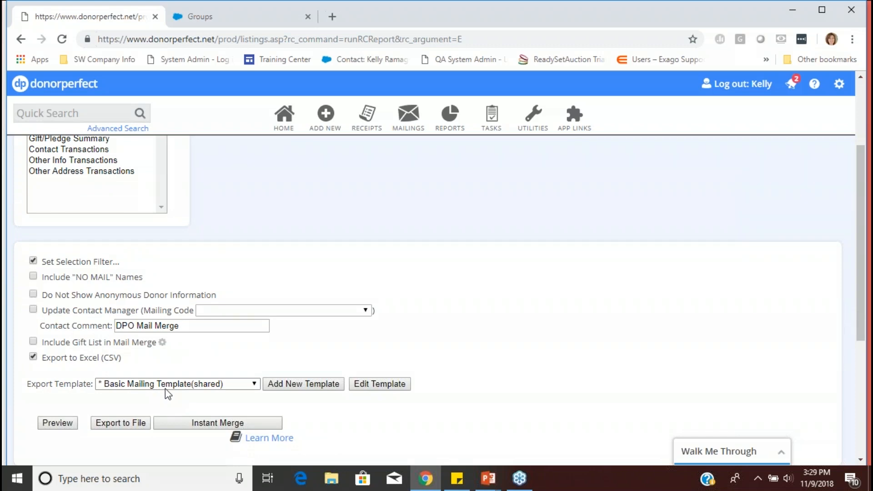
pyautogui.click(34, 260)
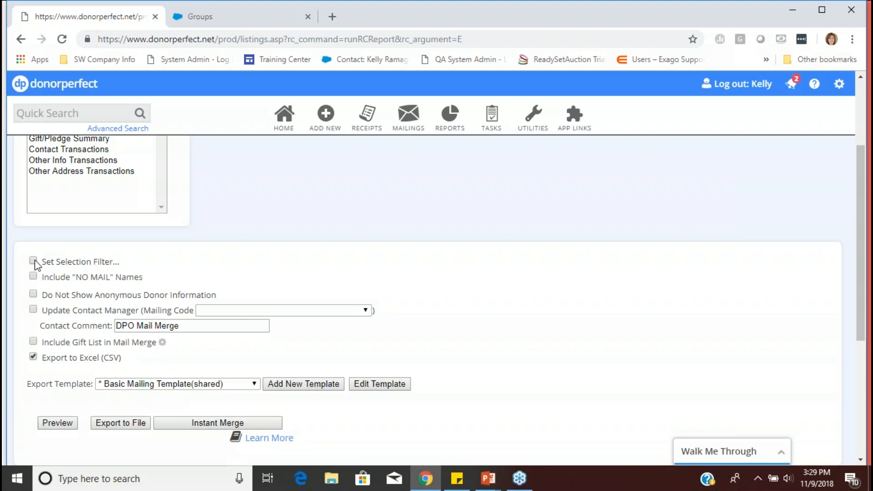
pyautogui.click(33, 261)
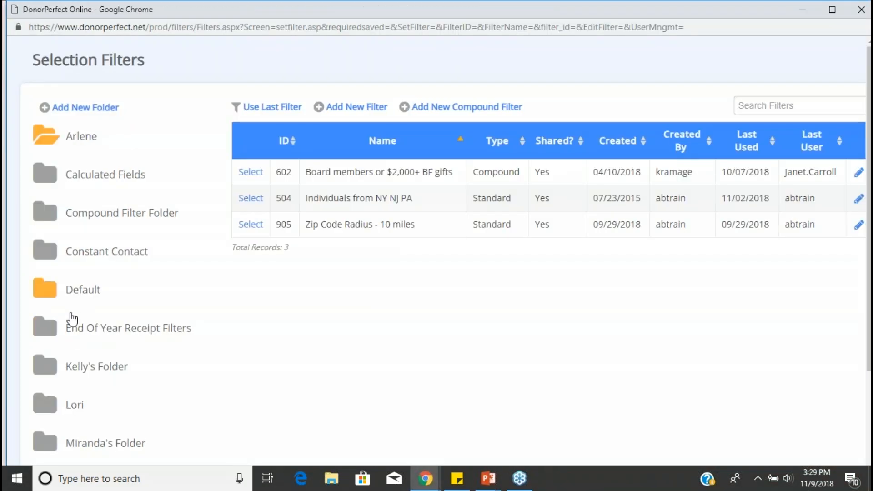
pyautogui.click(88, 366)
pyautogui.click(606, 144)
pyautogui.click(606, 146)
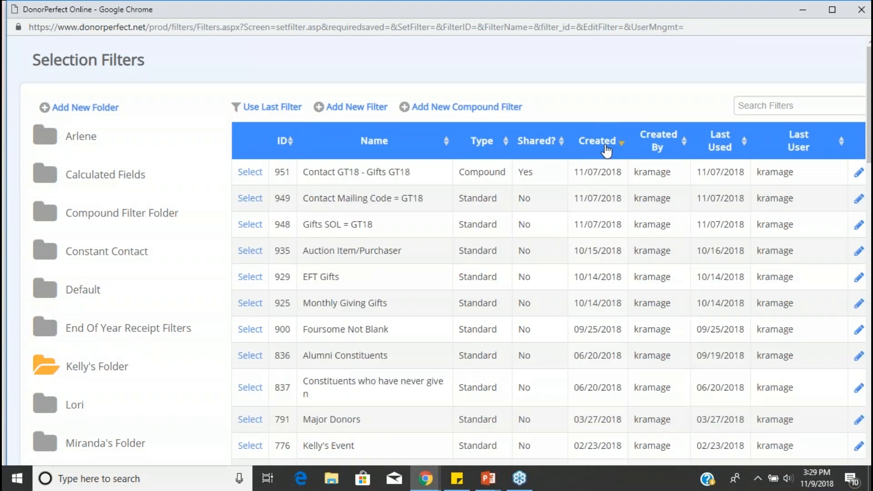
pyautogui.moveTo(351, 224)
pyautogui.moveTo(349, 195)
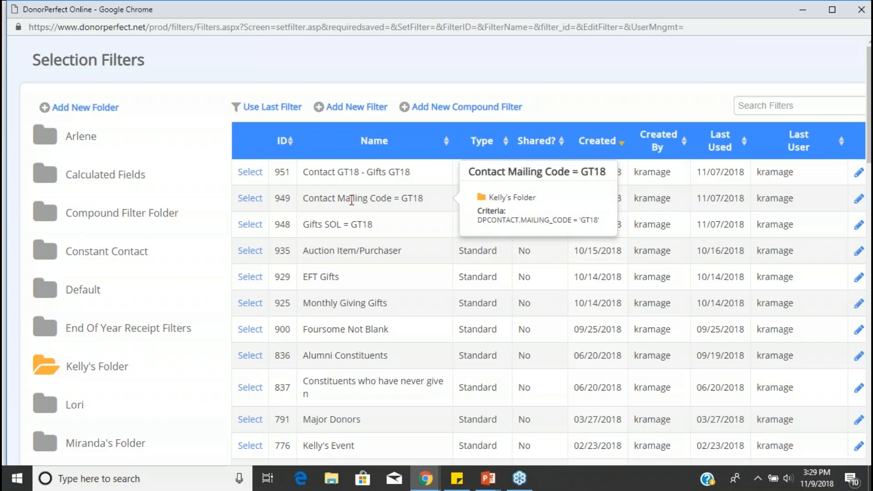
# - Start a new compound filter with Contact Mailing Code = GT18 as its first filter
pyautogui.click(454, 109)
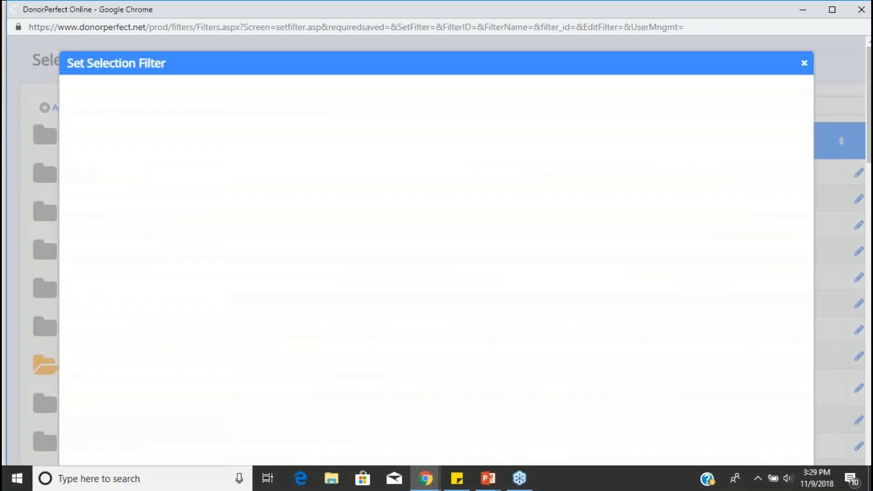
pyautogui.click(375, 134)
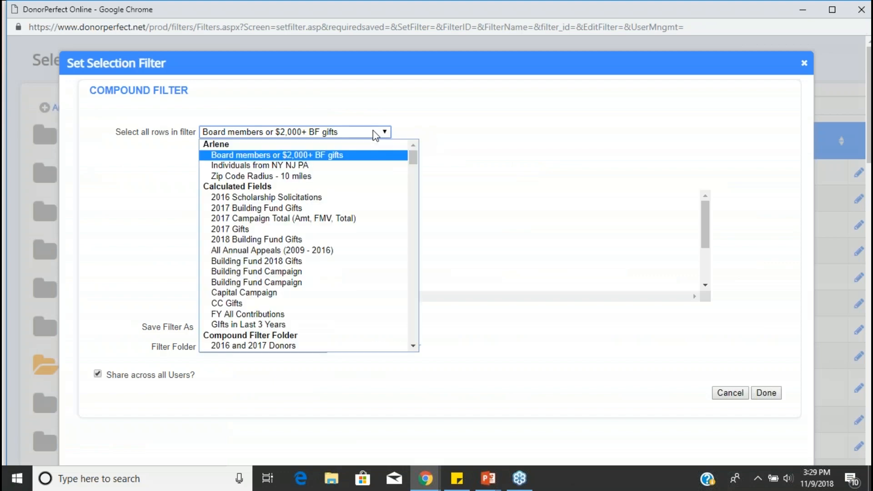
pyautogui.scroll(-10, 328, 230)
pyautogui.scroll(-15, 331, 231)
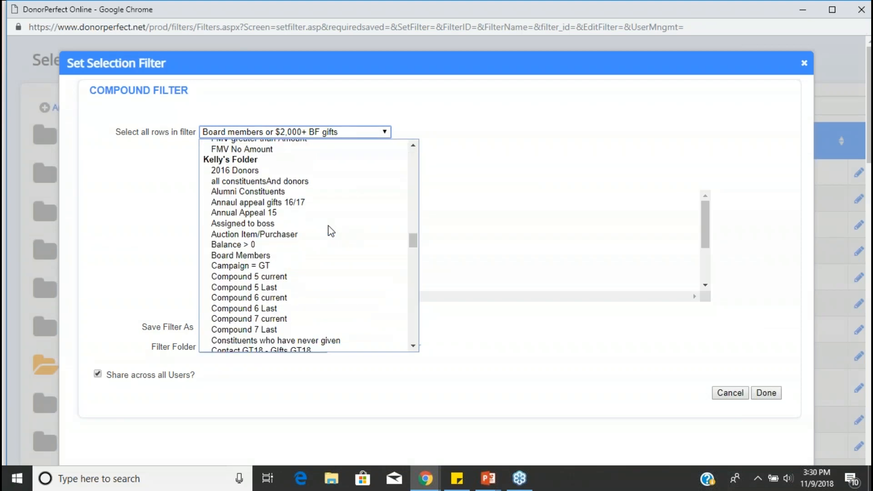
pyautogui.scroll(-3, 331, 231)
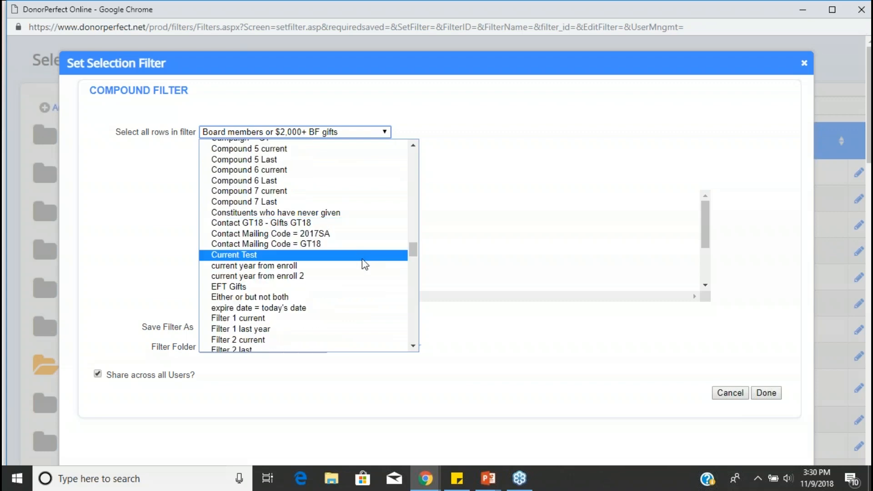
pyautogui.click(304, 245)
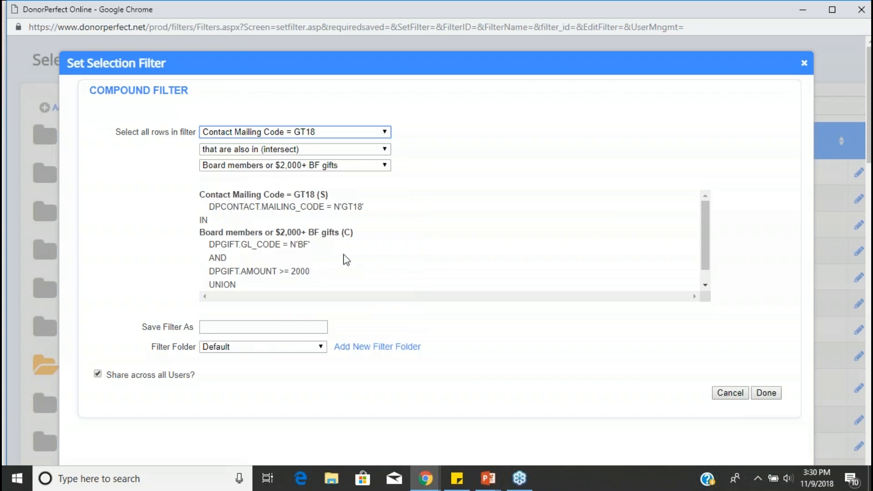
# - Set the compound filter to subtract any rows that are also in the Gifts SOL = GT18 filter
pyautogui.click(363, 150)
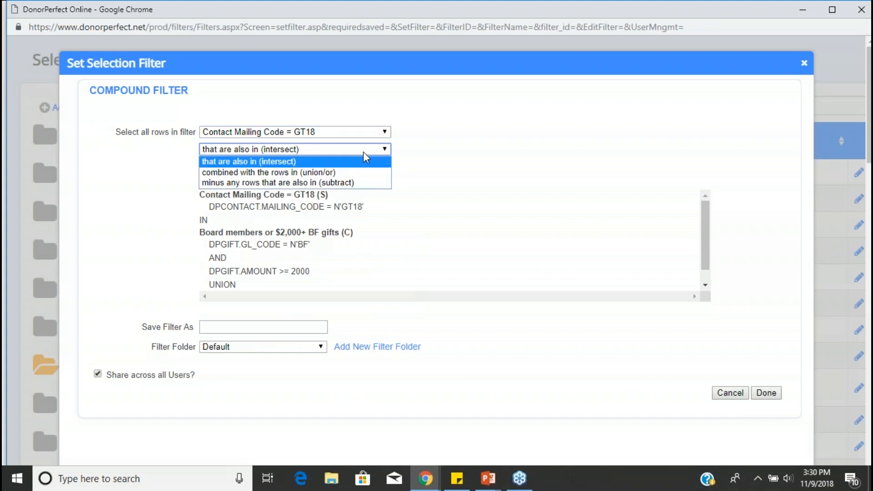
pyautogui.click(369, 184)
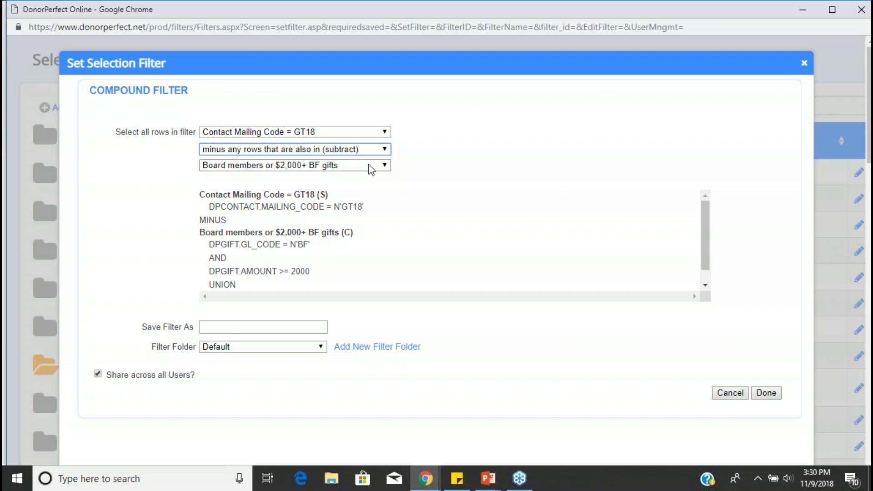
pyautogui.click(371, 166)
pyautogui.scroll(-15, 382, 252)
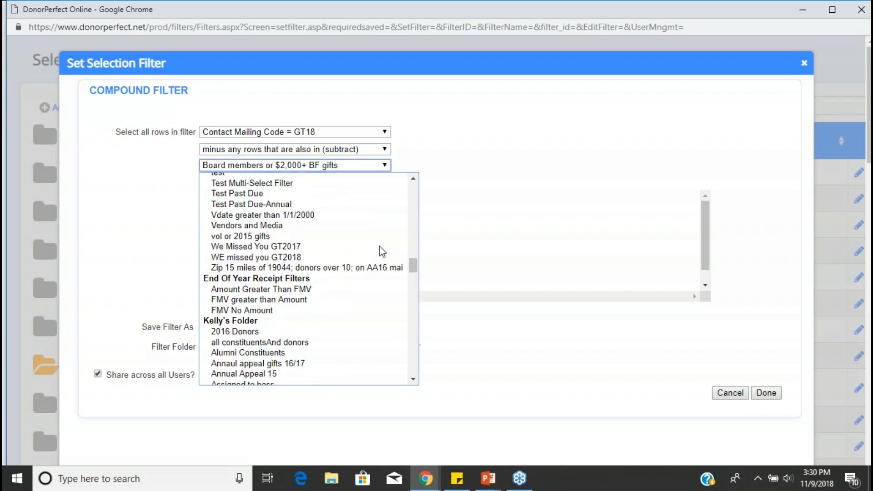
pyautogui.scroll(-10, 382, 270)
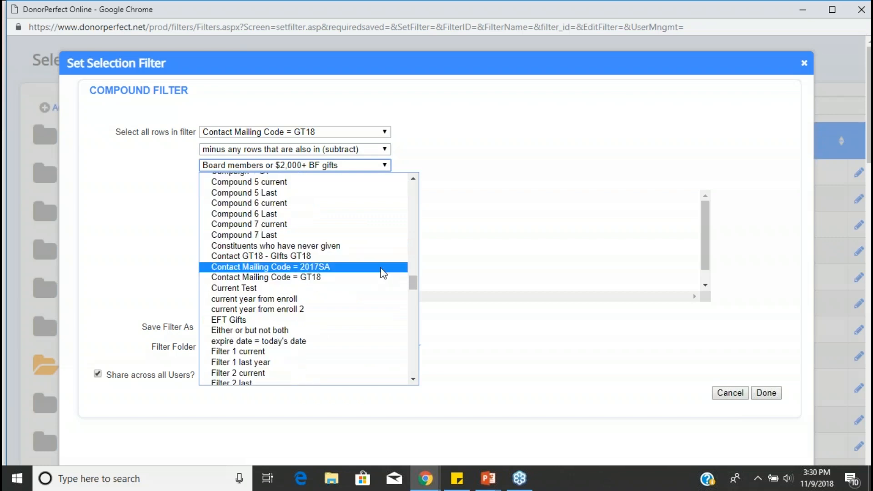
pyautogui.scroll(-10, 382, 270)
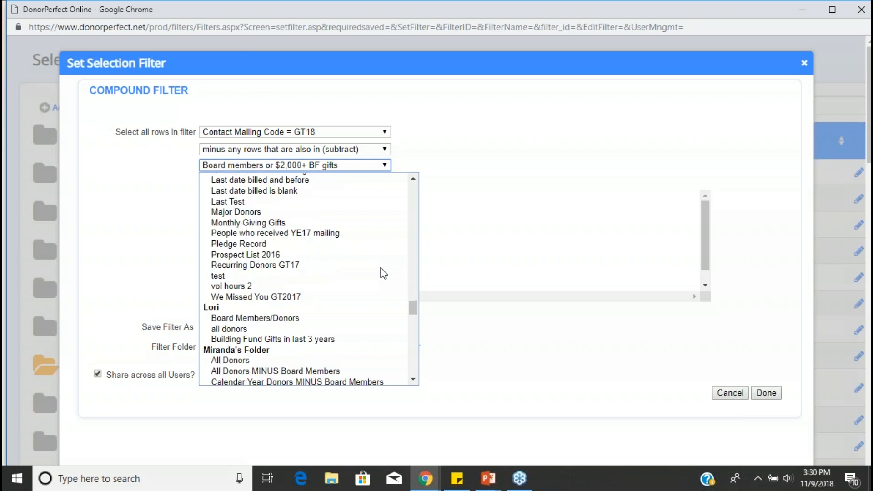
pyautogui.scroll(3, 344, 278)
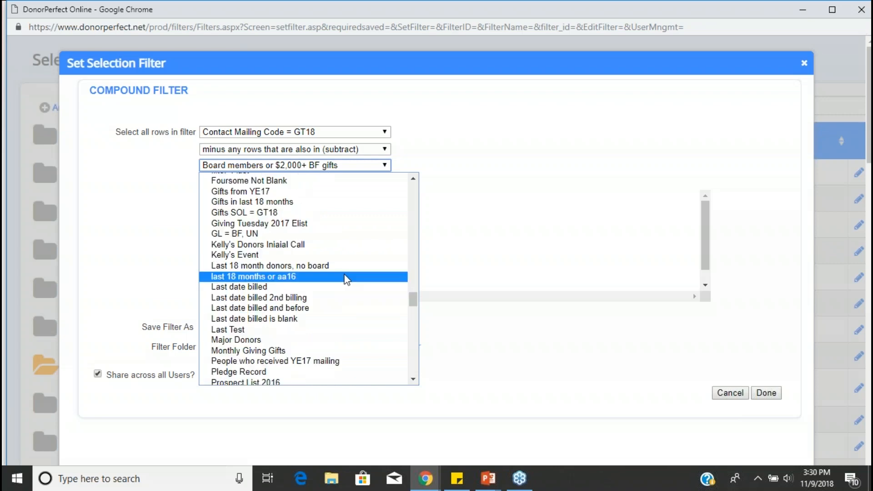
pyautogui.click(253, 213)
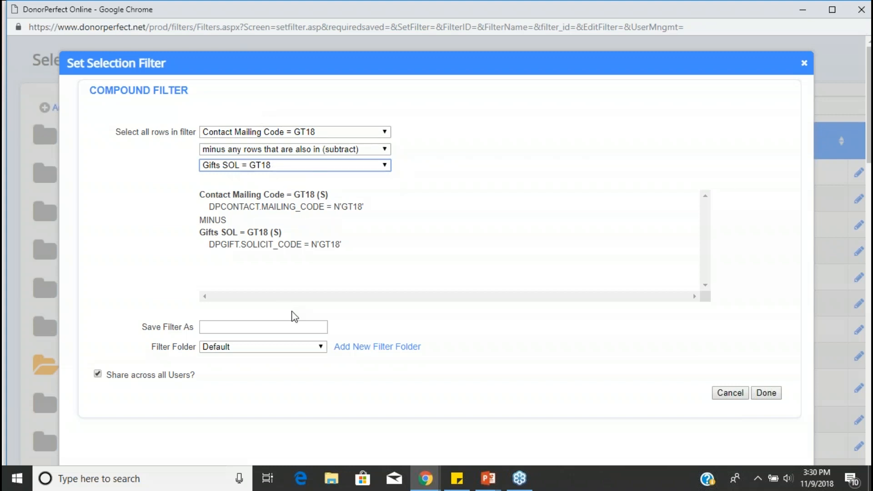
# - Save the compound filter as "We Missed You GT18 LIst" in the logged-in user's own filter folder and apply it to the export
pyautogui.click(267, 328)
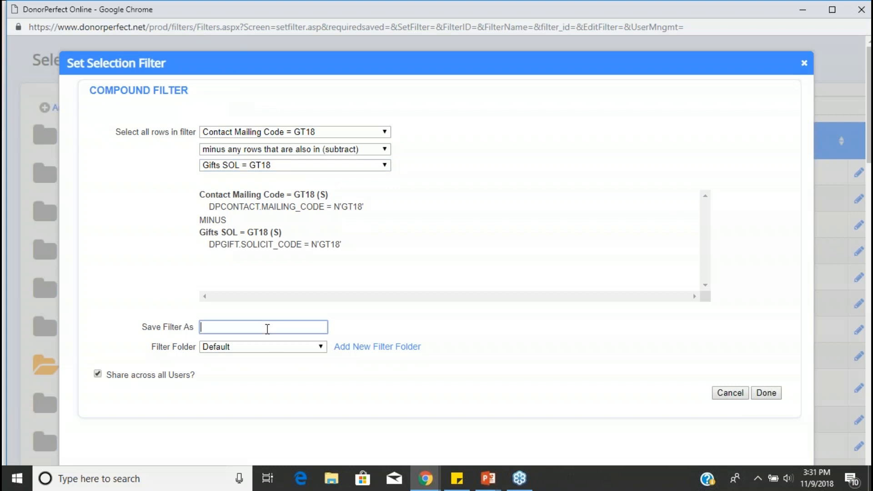
pyautogui.write('We MIss')
pyautogui.press('BackSpace')
pyautogui.press('BackSpace')
pyautogui.press('BackSpace')
pyautogui.write('issed YOu')
pyautogui.press('BackSpace')
pyautogui.press('BackSpace')
pyautogui.write('ou GT18 LIa')
pyautogui.press('BackSpace')
pyautogui.write('st')
pyautogui.click(271, 345)
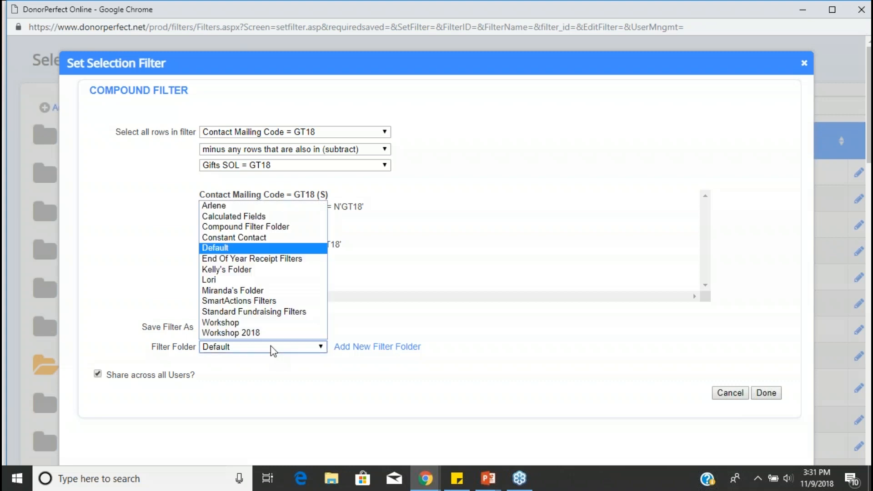
pyautogui.click(254, 270)
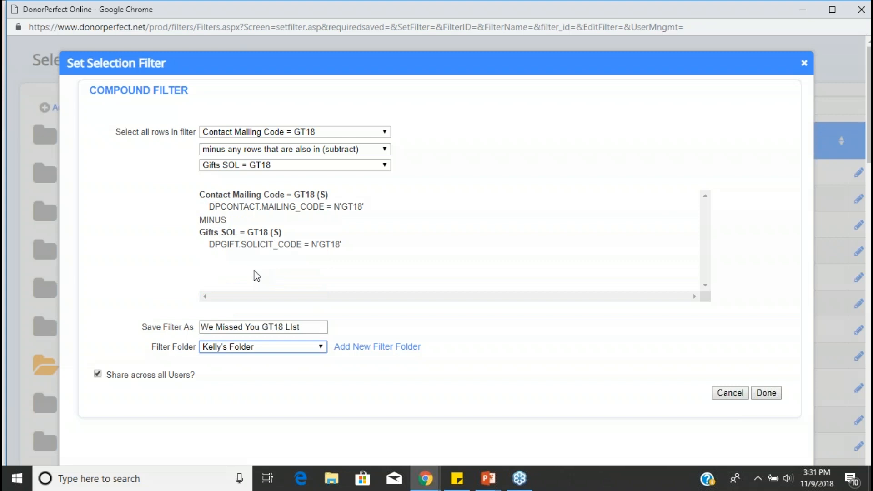
pyautogui.click(767, 395)
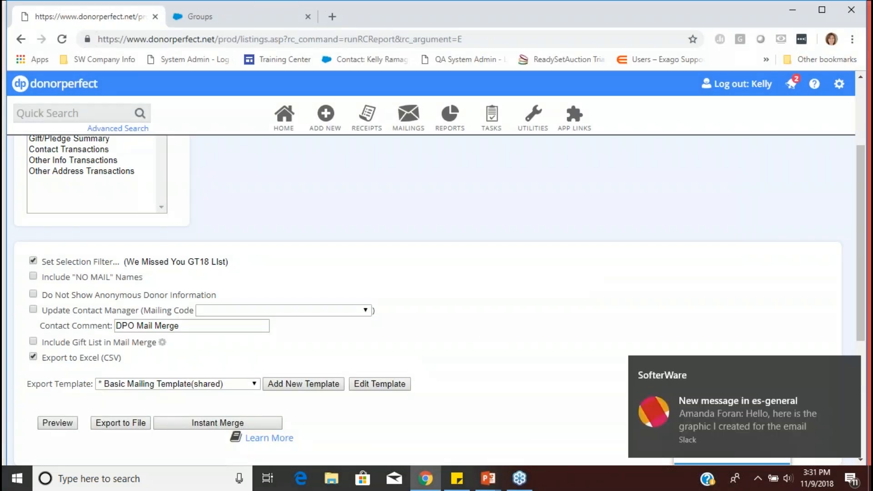
pyautogui.click(850, 365)
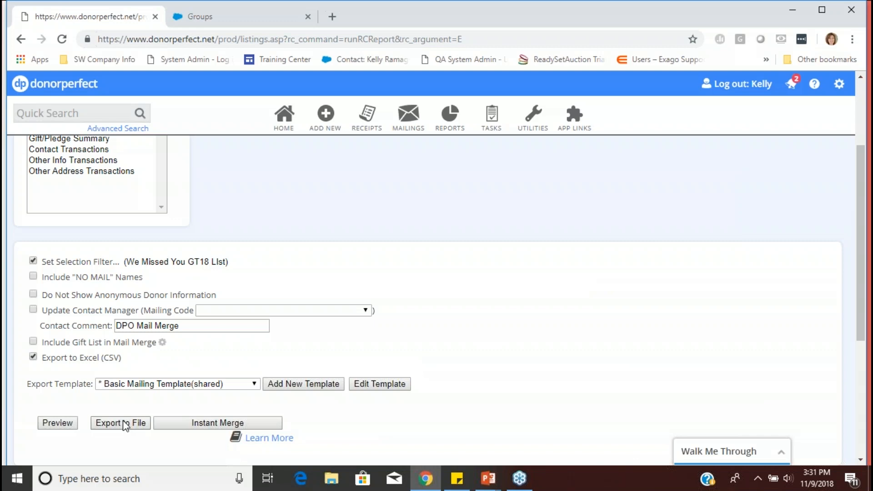
# - Open the Linear List with Addresses report from the Listings folder of the Report Center and dismiss the chat notification
pyautogui.moveTo(409, 127)
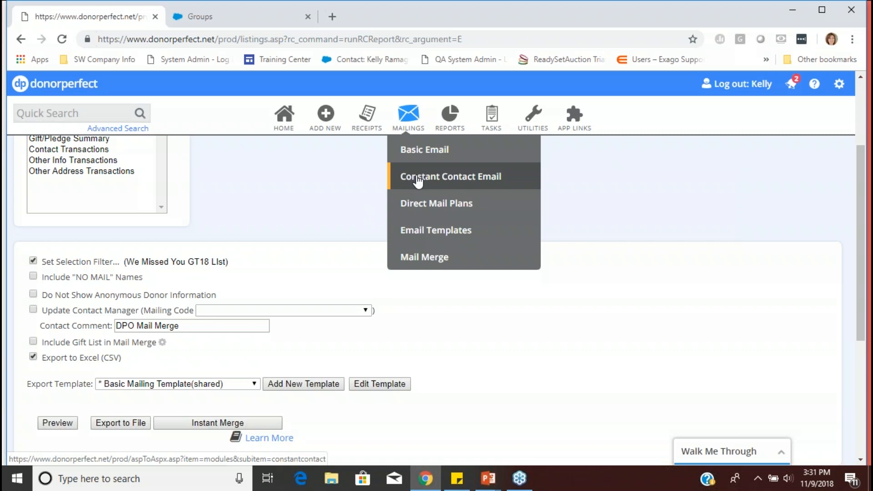
pyautogui.moveTo(457, 130)
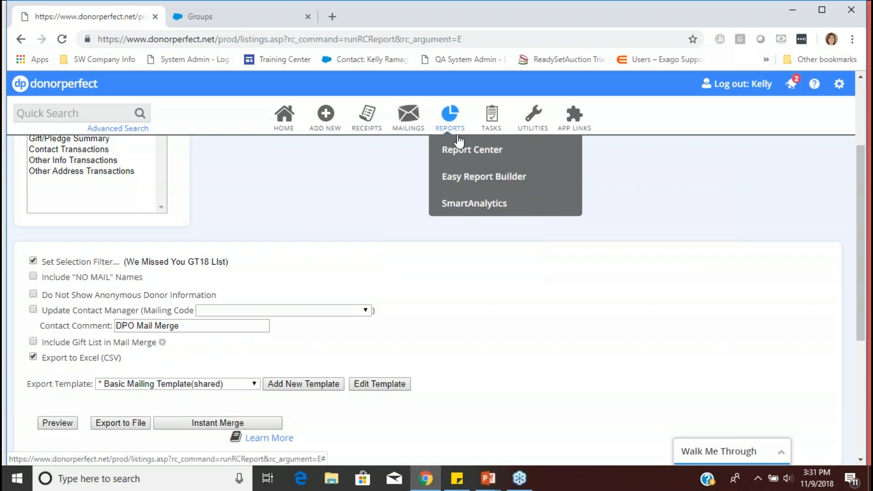
pyautogui.click(464, 153)
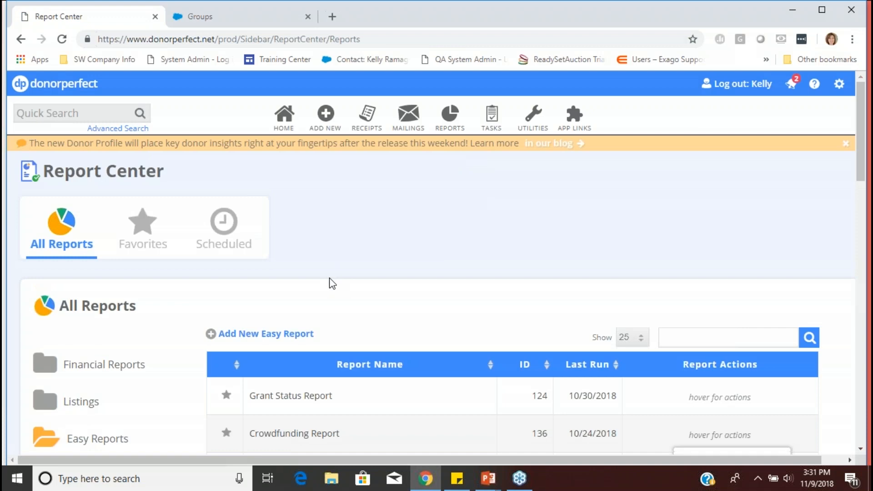
pyautogui.click(86, 402)
pyautogui.scroll(-3, 389, 315)
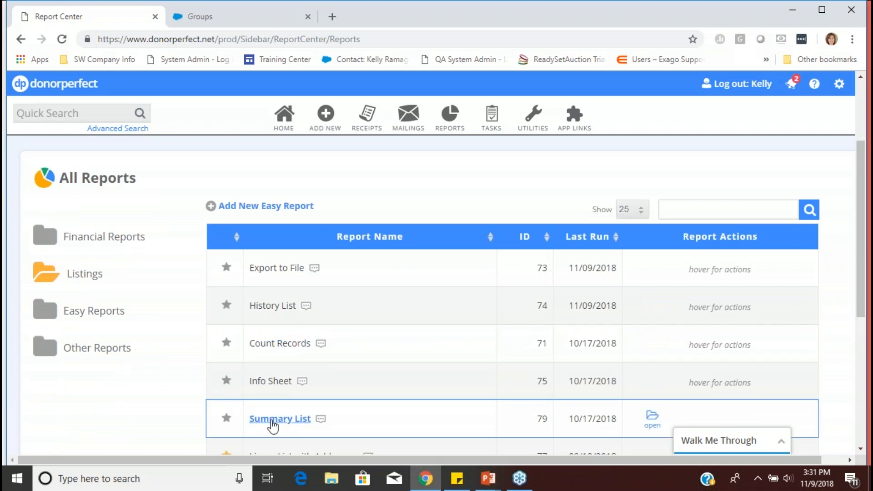
pyautogui.scroll(-3, 273, 427)
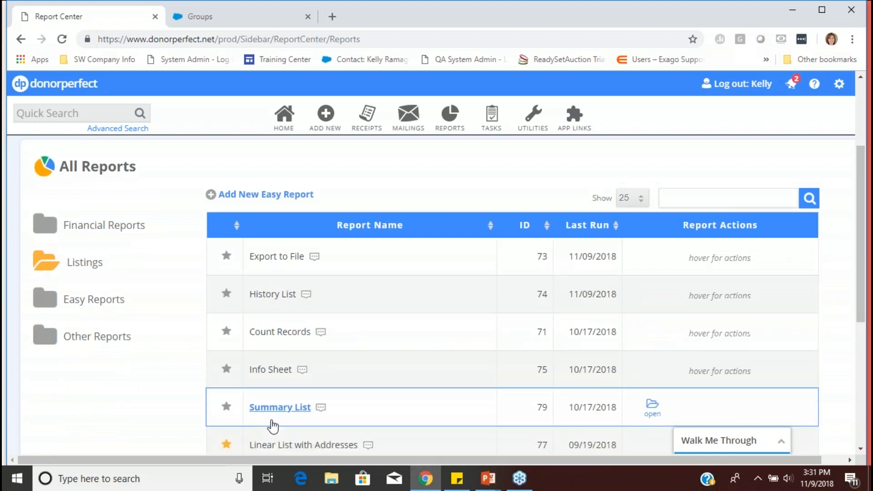
pyautogui.click(308, 329)
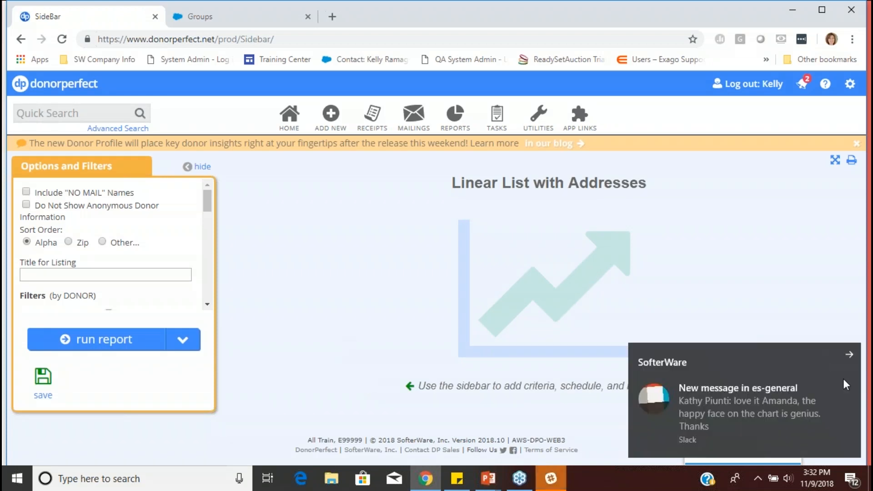
pyautogui.click(851, 351)
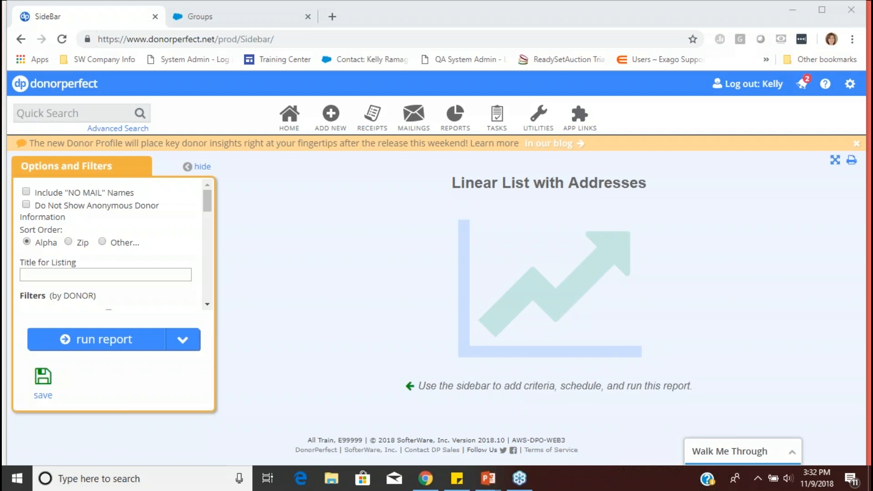
# - Switch to the running PowerPoint slide show and advance past "Here's What We Accomplished" to the "Report Suggestions" slide
pyautogui.hotkey('alt', 'Tab')
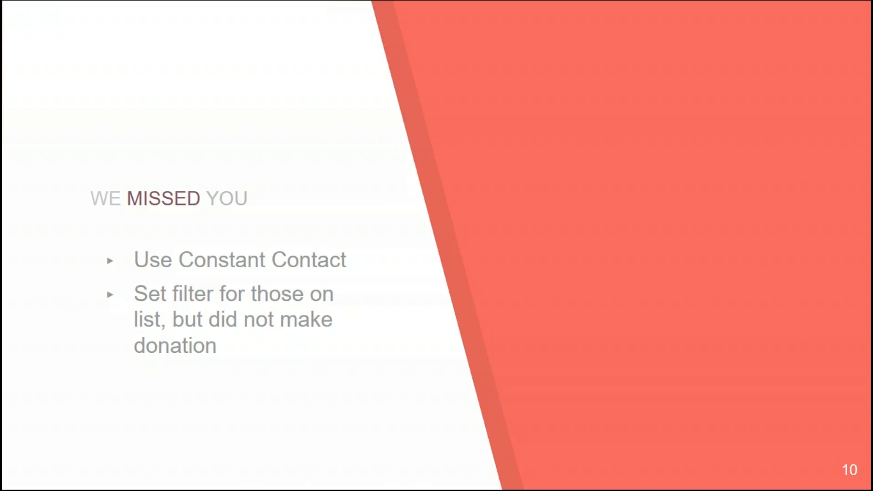
pyautogui.click(731, 343)
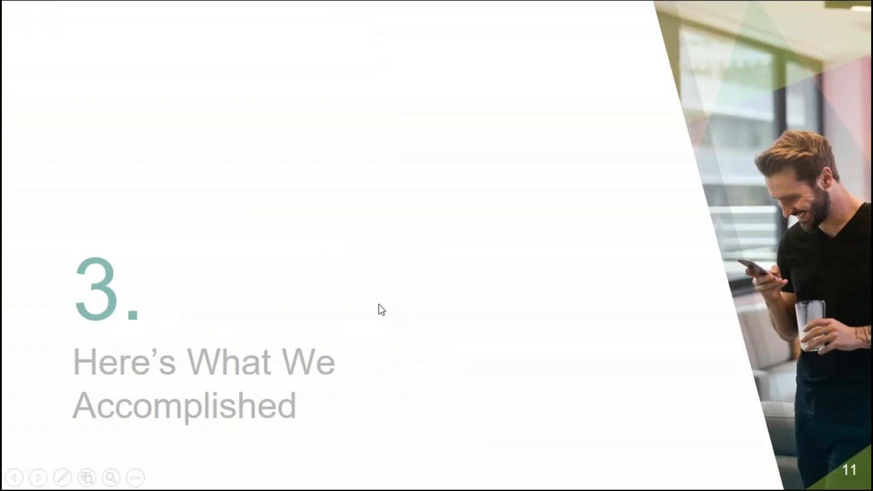
pyautogui.click(411, 222)
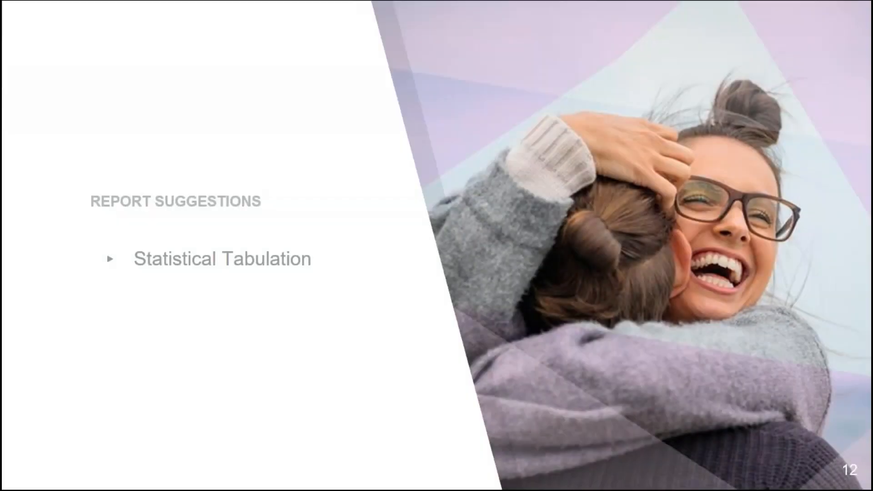
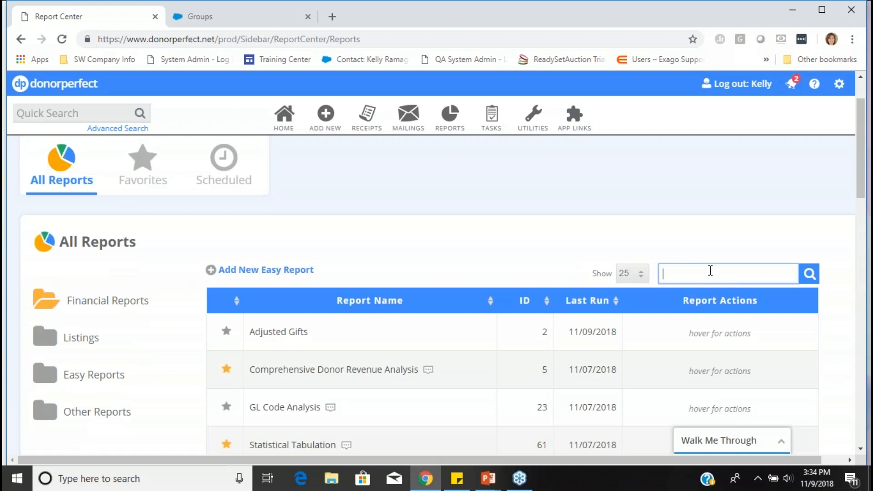
# - Find the Statistical Tabulation report by searching for "stat", open it, and remove its selection filter
pyautogui.write('stat')
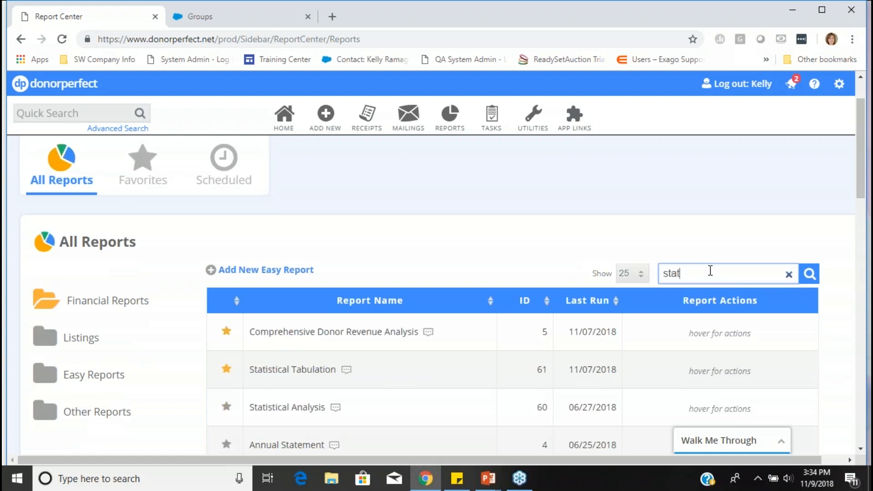
pyautogui.click(309, 370)
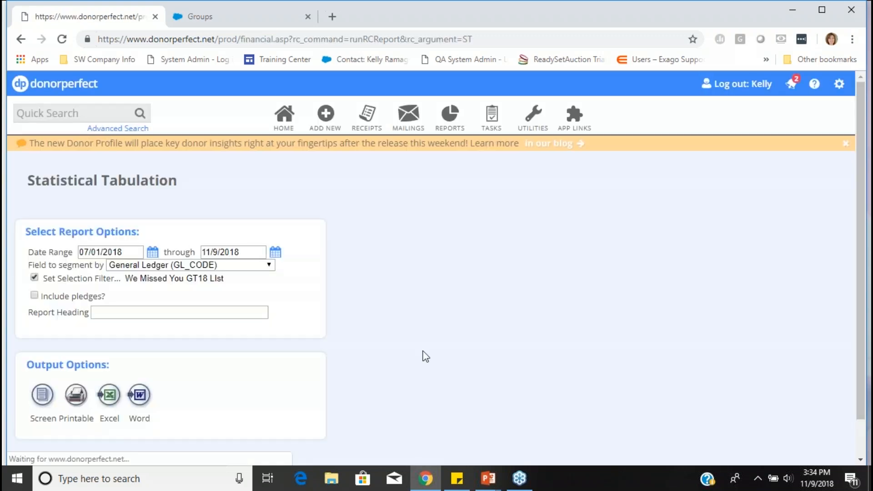
pyautogui.click(35, 277)
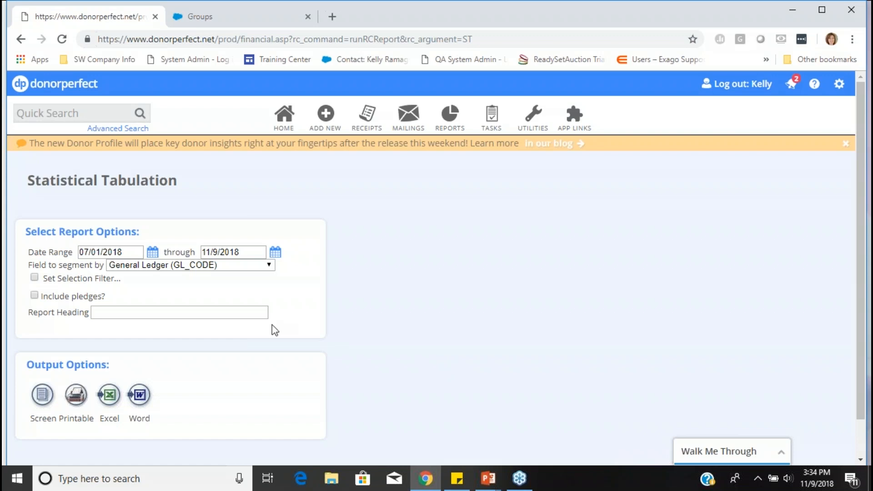
# - Set the start of the Statistical Tabulation report's date range to 1/1/2018
pyautogui.click(132, 250)
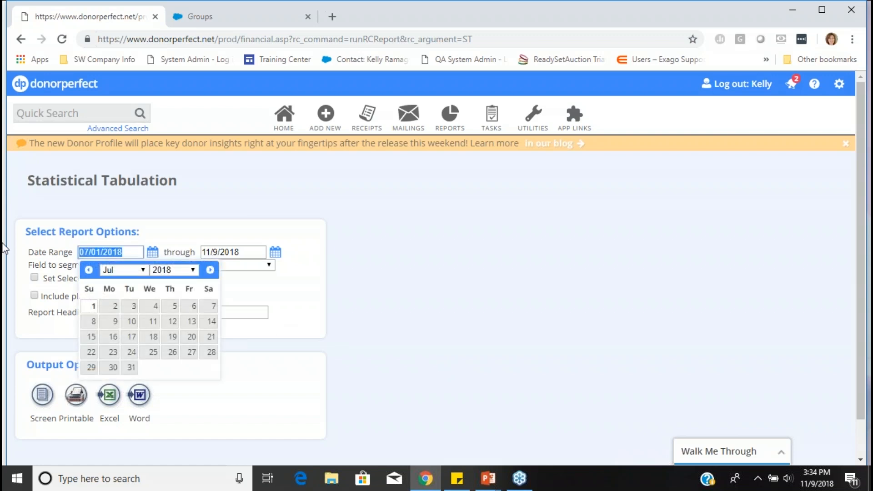
pyautogui.write('1/1')
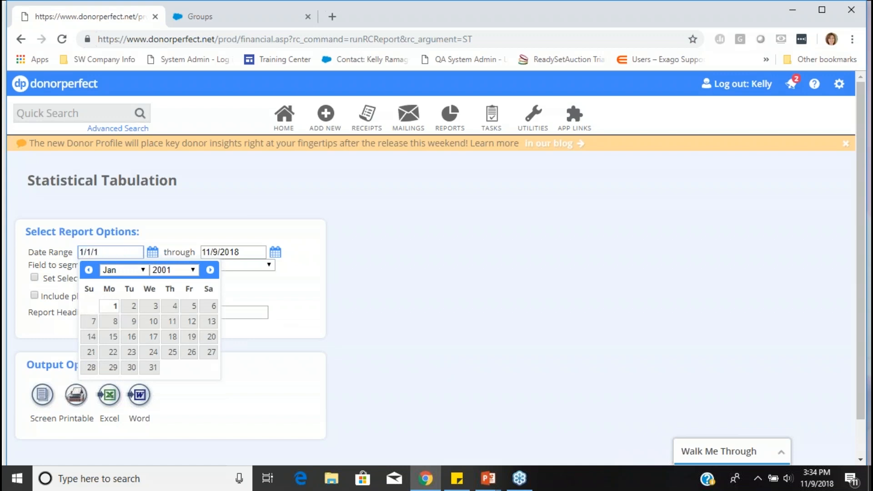
pyautogui.write('/2018')
pyautogui.press('Tab')
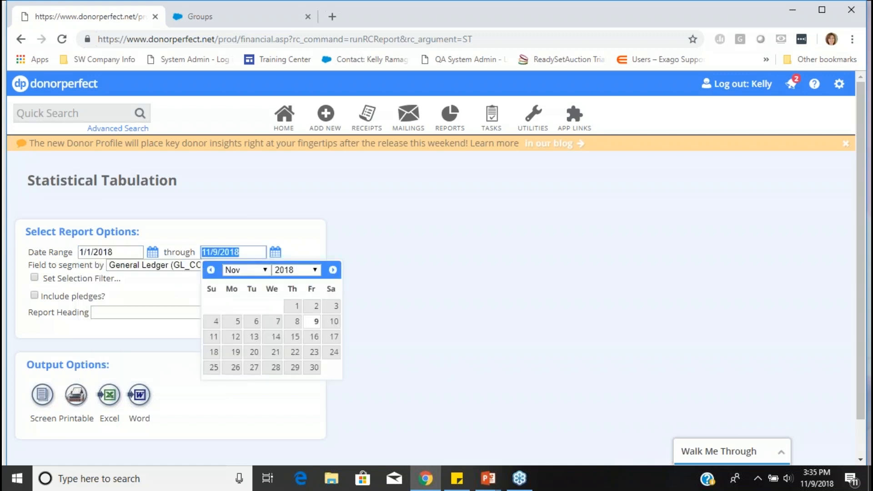
# - Choose Solicitation (SOLICIT_CODE) as the field to segment the report by
pyautogui.click(141, 264)
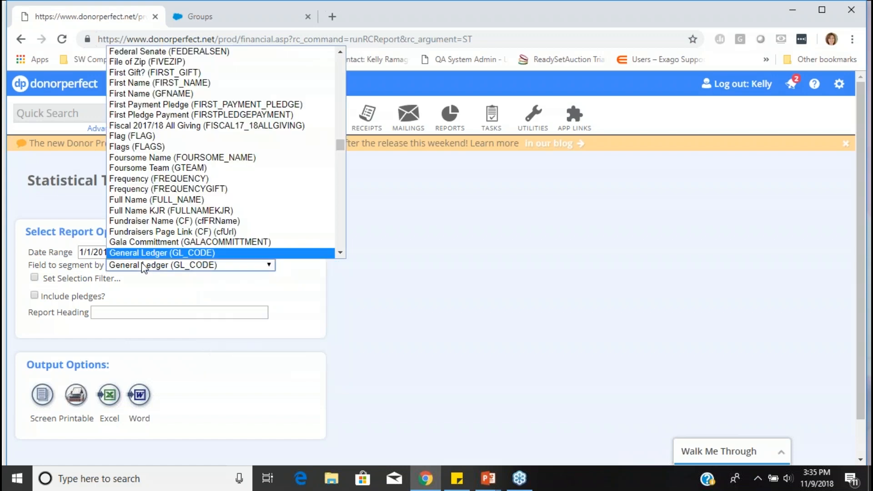
pyautogui.scroll(-10, 214, 175)
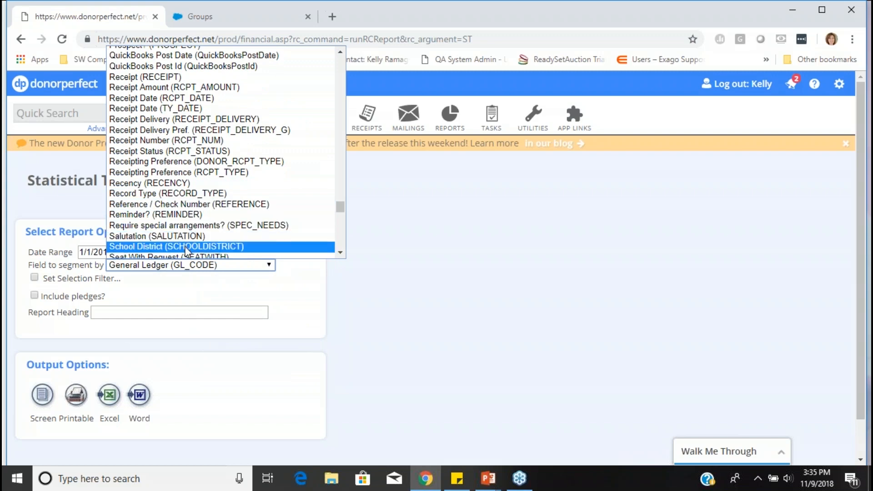
pyautogui.scroll(-3, 180, 241)
pyautogui.scroll(-3, 179, 233)
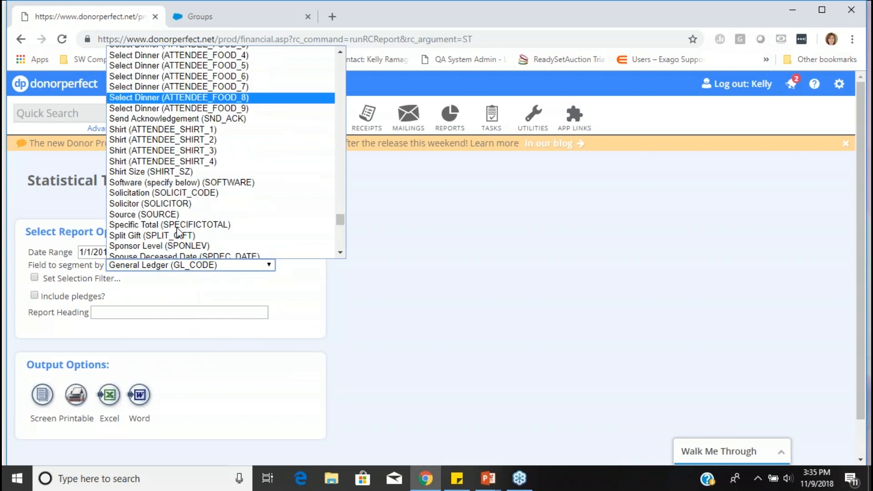
pyautogui.scroll(-3, 179, 233)
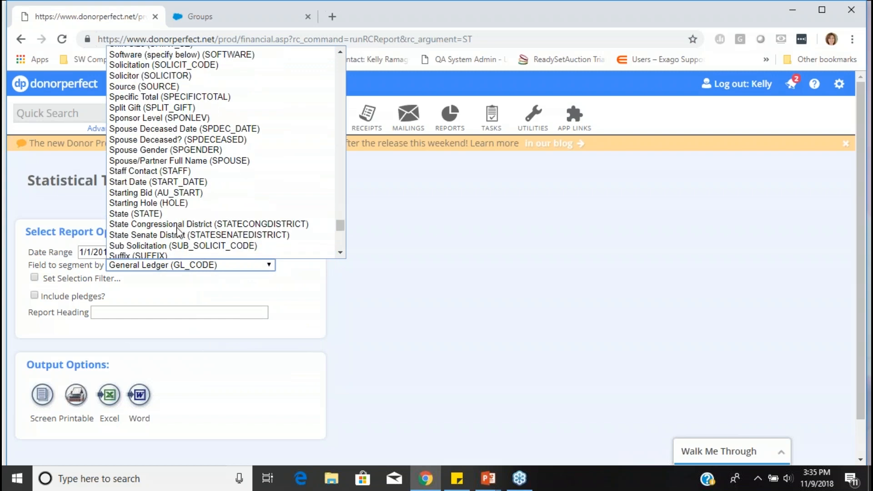
pyautogui.click(172, 65)
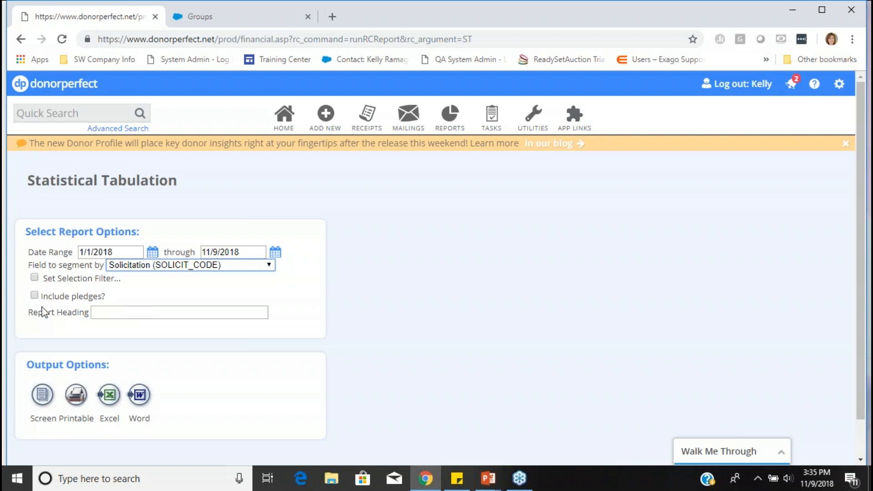
# - Run the report to the screen without a filter and highlight the Giving Tuesday 2018 (GT18) row
pyautogui.click(41, 396)
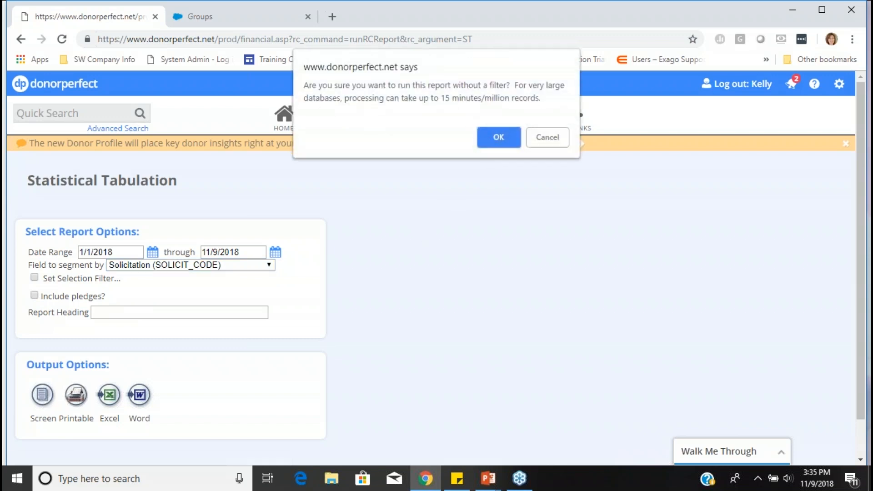
pyautogui.press('Return')
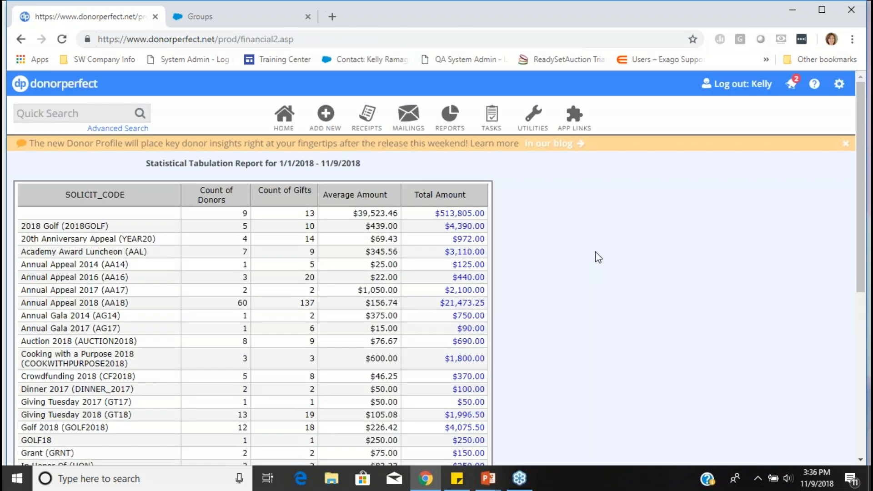
pyautogui.scroll(-3, 597, 257)
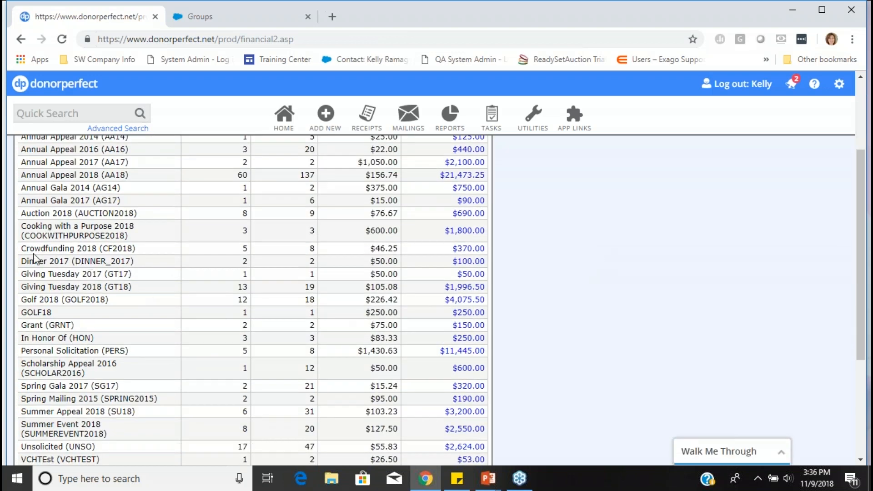
pyautogui.scroll(-2, 35, 249)
pyautogui.moveTo(23, 225); pyautogui.dragTo(486, 223)
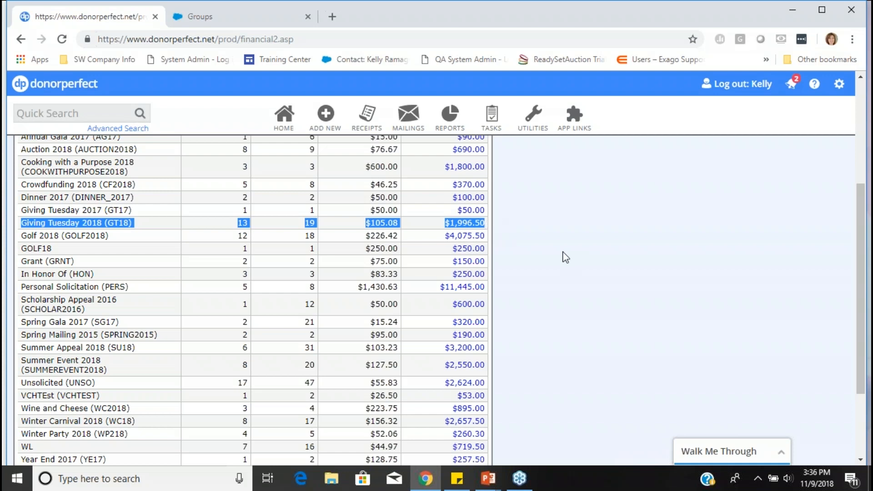
# - Open the gift details behind the Giving Tuesday 2018 total, review the donor list and summary, and close them
pyautogui.click(470, 225)
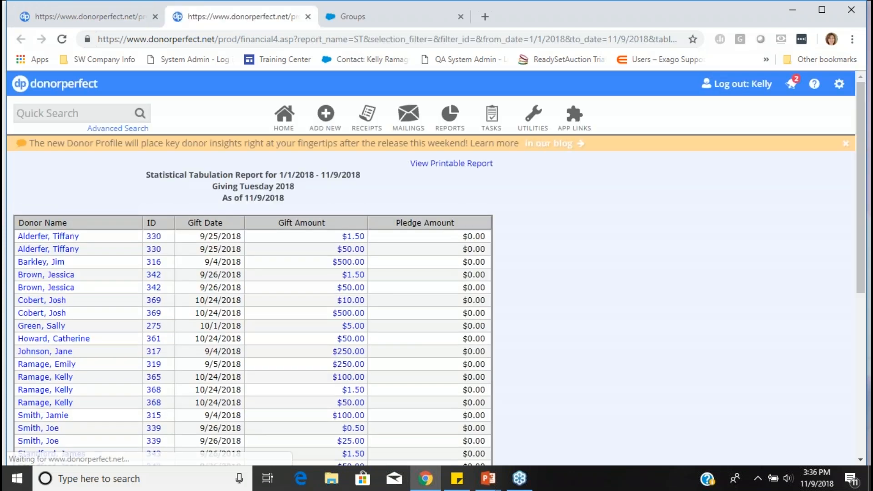
pyautogui.scroll(-5, 585, 248)
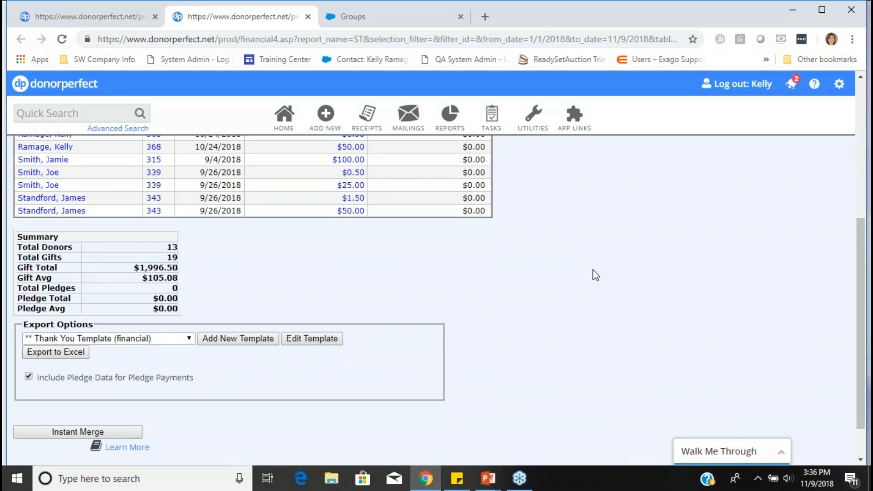
pyautogui.scroll(6, 599, 276)
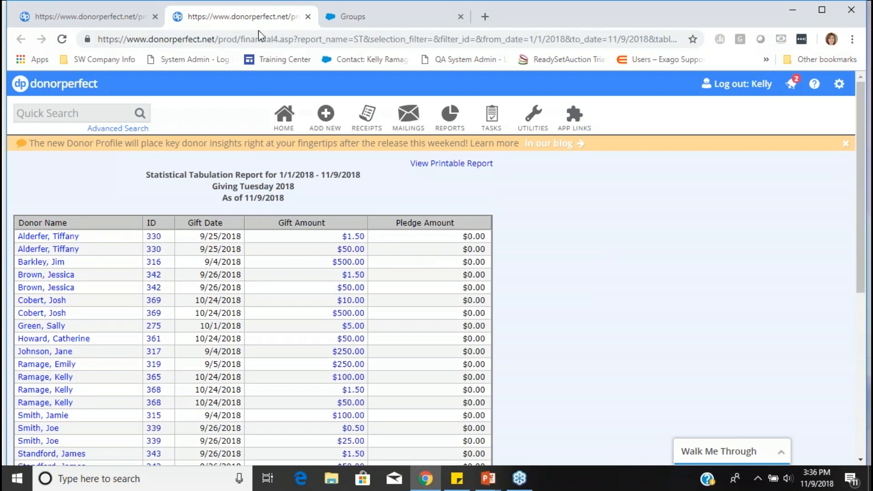
pyautogui.click(308, 17)
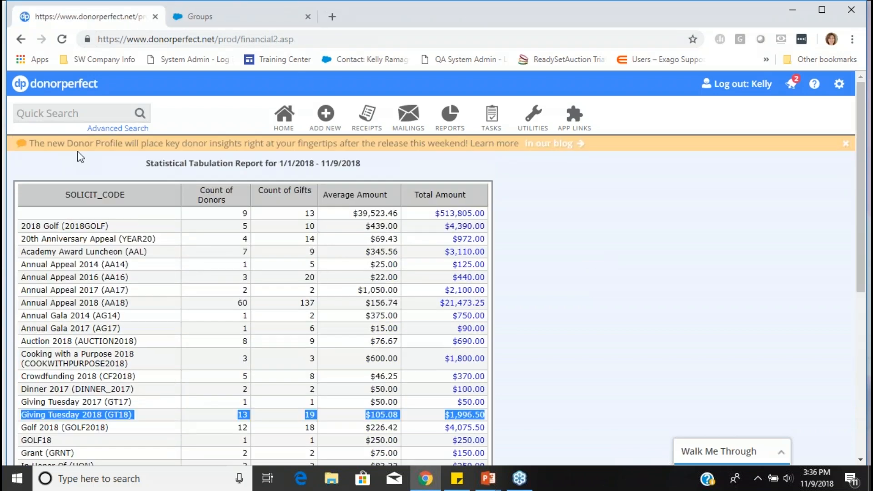
# - Return to the report options, apply the Gifts SOL = GT18 filter from the logged-in user's own folder, and rerun the report to the screen
pyautogui.click(21, 40)
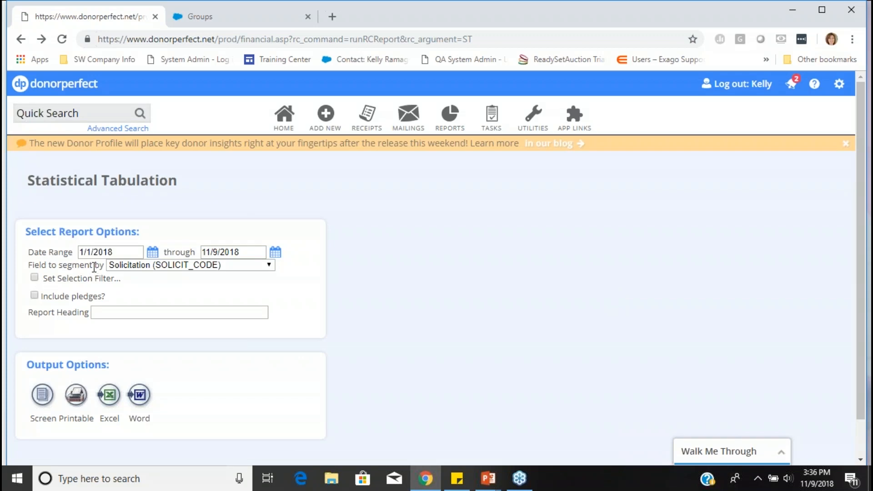
pyautogui.click(34, 278)
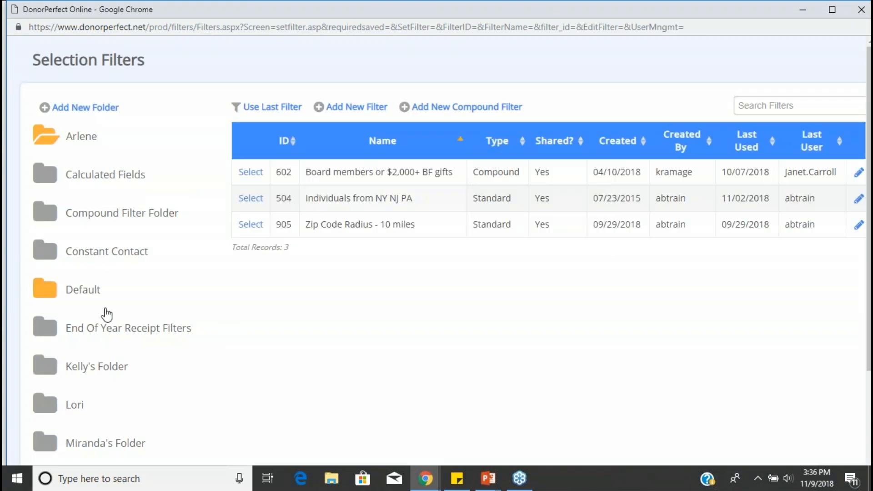
pyautogui.click(96, 370)
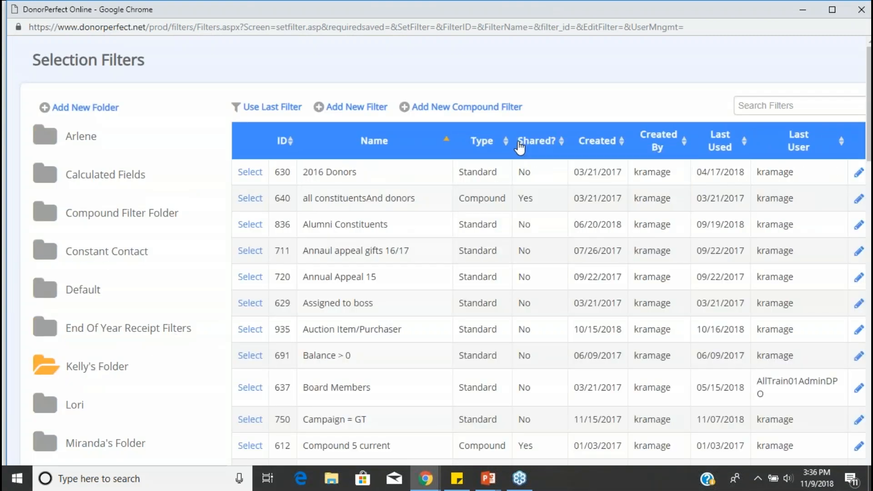
pyautogui.click(596, 141)
pyautogui.click(596, 141)
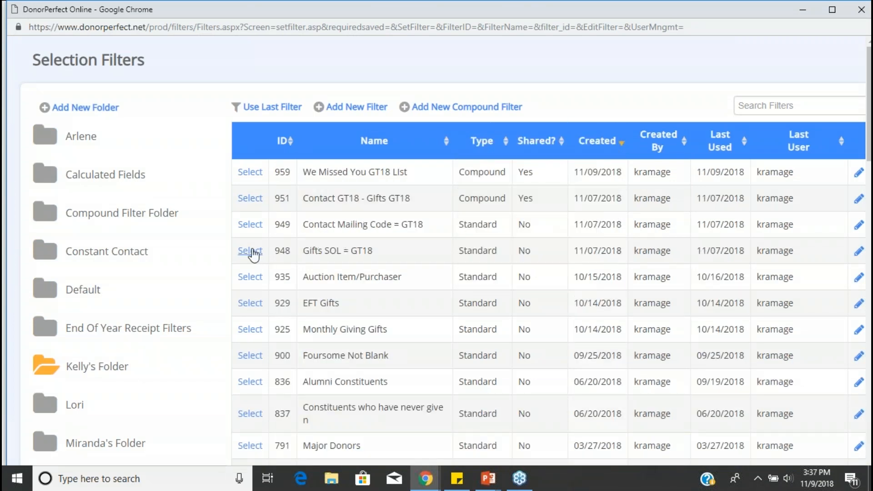
pyautogui.click(251, 251)
pyautogui.click(42, 395)
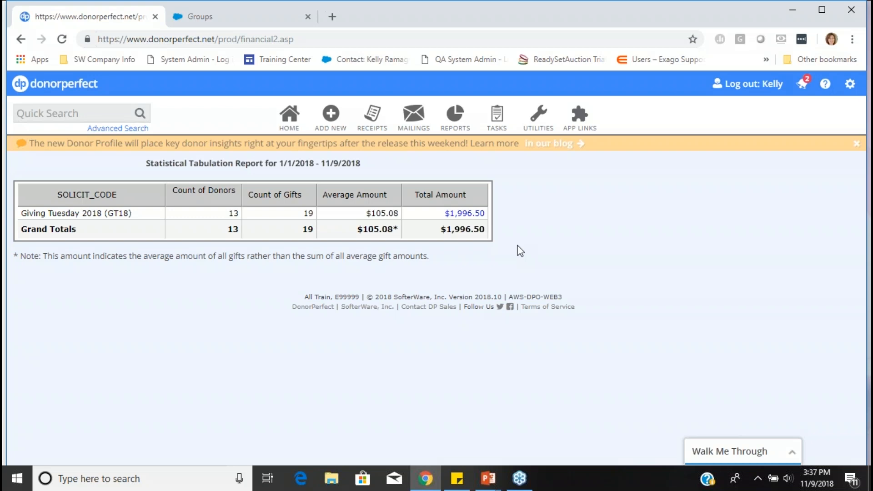
# - Open the Gift Month Comparison Chart from the Other Reports folder of the Report Center
pyautogui.moveTo(456, 120)
pyautogui.click(466, 154)
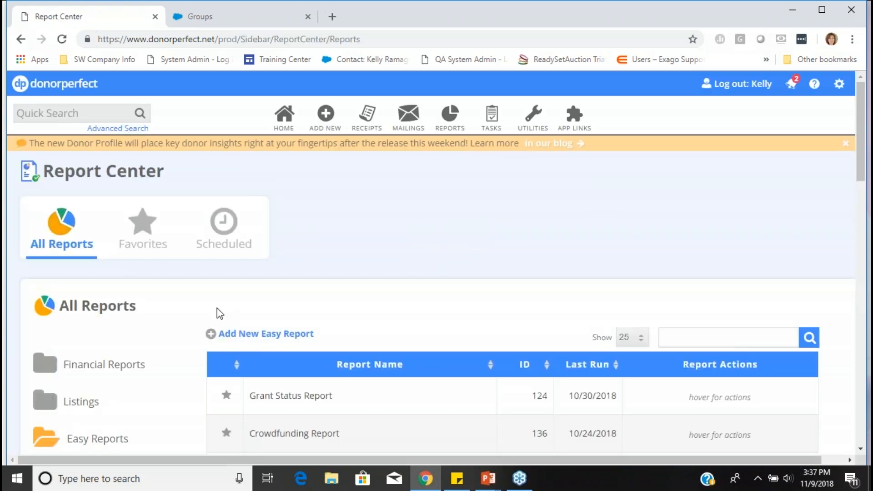
pyautogui.scroll(-3, 220, 303)
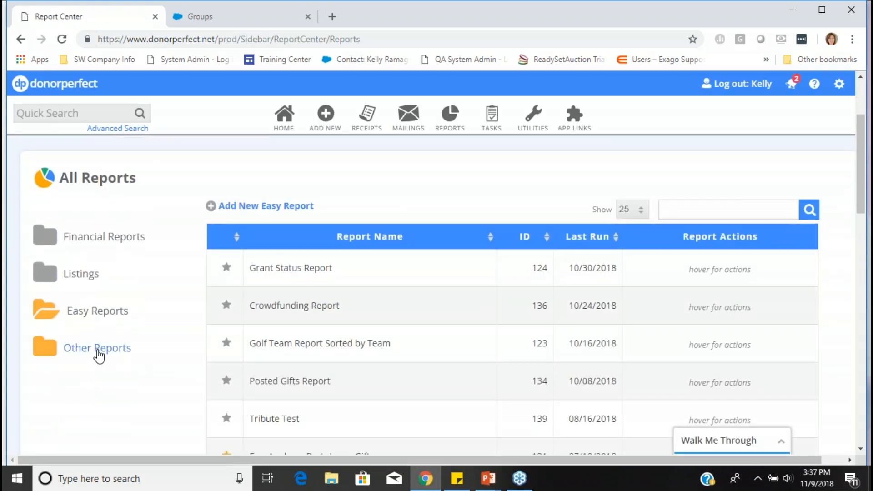
pyautogui.click(99, 350)
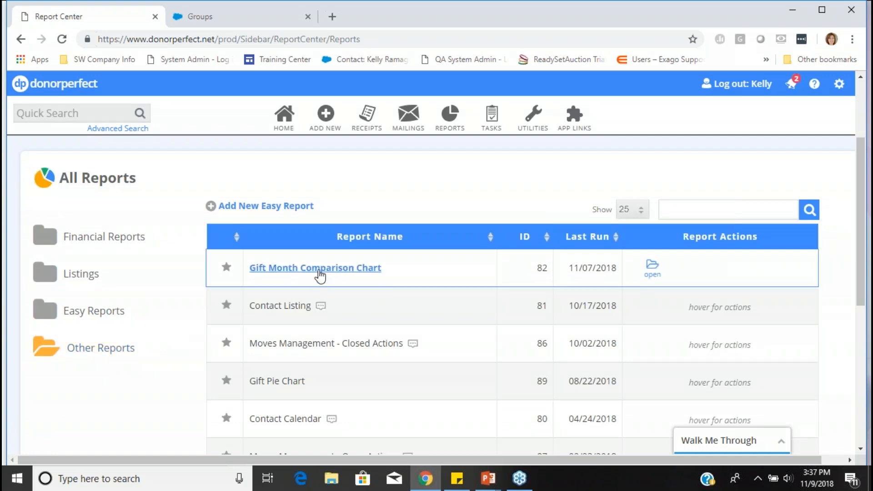
pyautogui.click(319, 271)
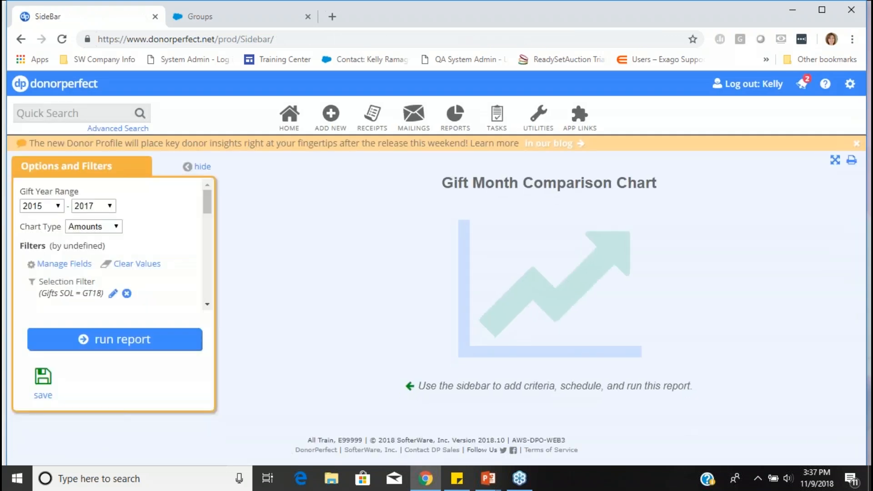
# - Remove the chart's selection filter and set the gift year range to 2016 - 2018
pyautogui.click(126, 294)
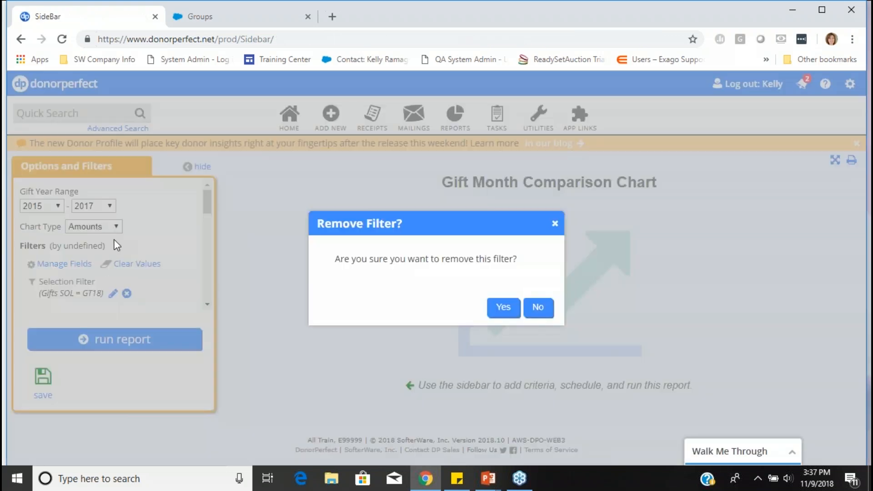
pyautogui.click(500, 312)
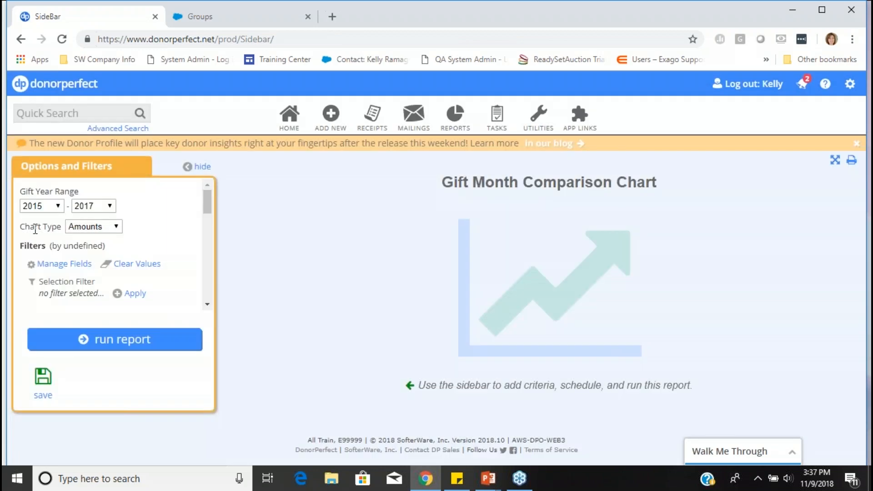
pyautogui.click(48, 207)
pyautogui.click(40, 231)
pyautogui.click(109, 206)
pyautogui.click(100, 217)
pyautogui.scroll(-2, 169, 228)
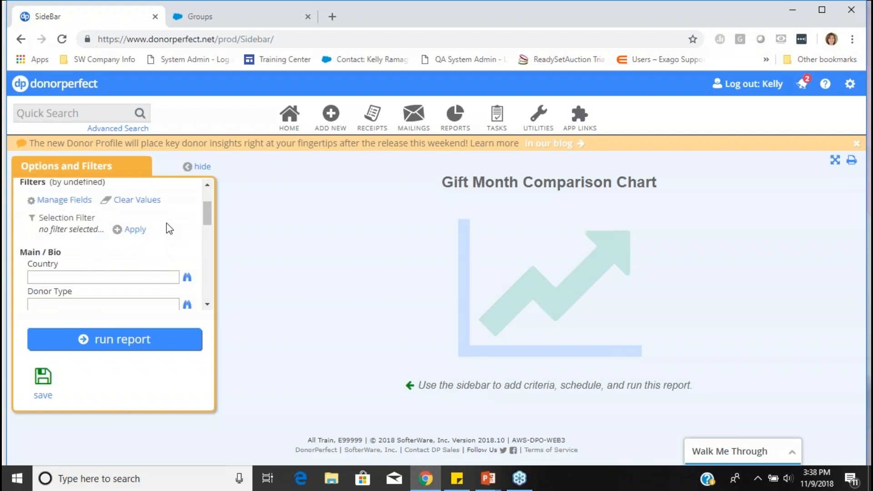
pyautogui.scroll(2, 176, 241)
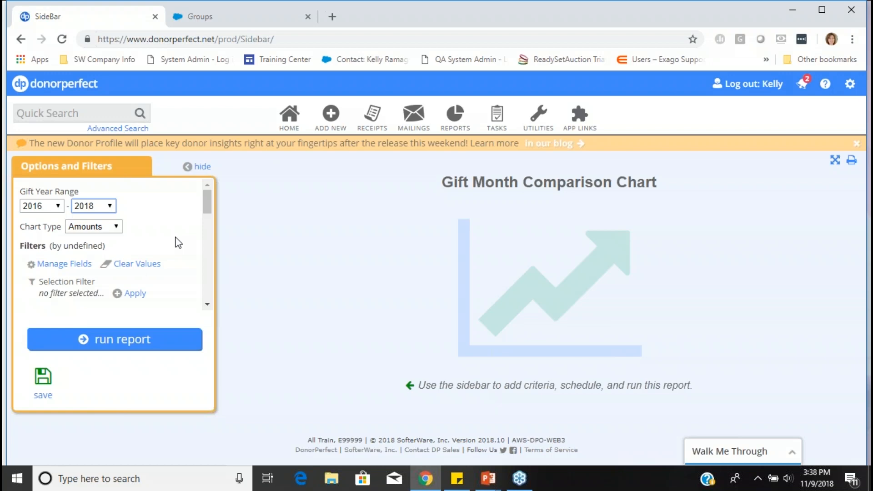
# - Apply a new unsaved selection filter to the chart where the Gift / Pledge Campaign field is exactly equal to GT
pyautogui.scroll(-1, 179, 242)
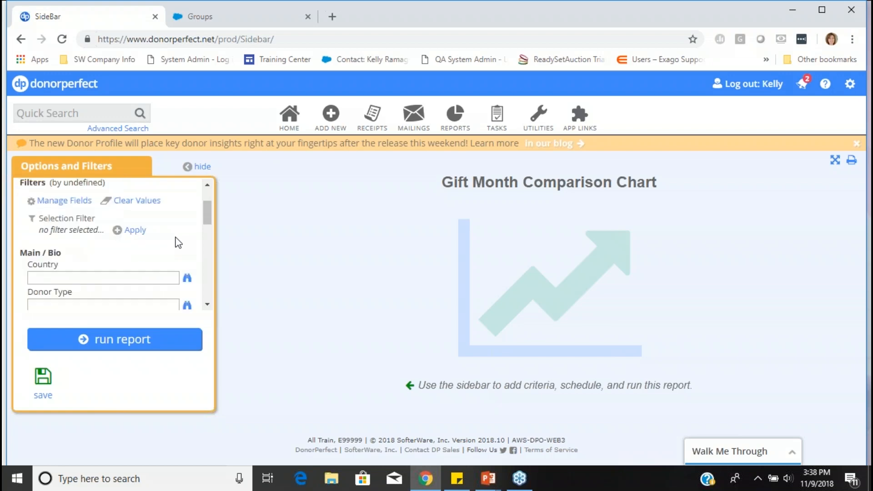
pyautogui.click(136, 230)
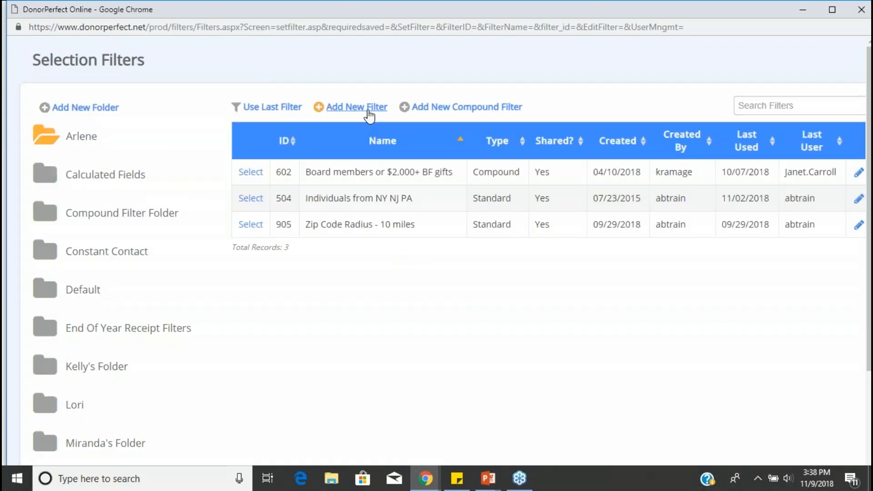
pyautogui.click(369, 113)
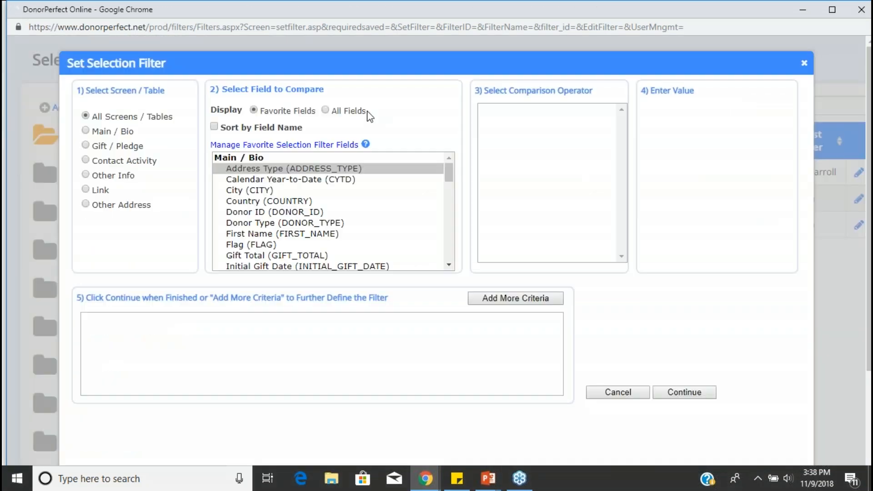
pyautogui.click(112, 147)
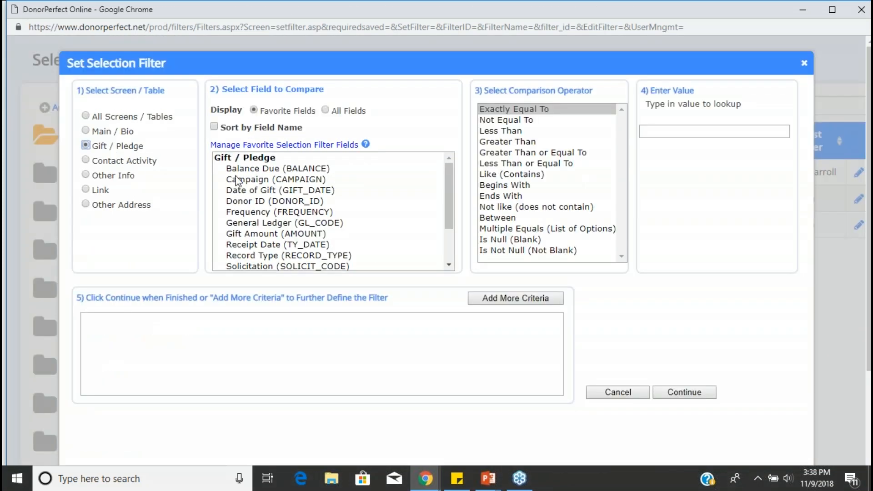
pyautogui.click(297, 180)
pyautogui.click(527, 108)
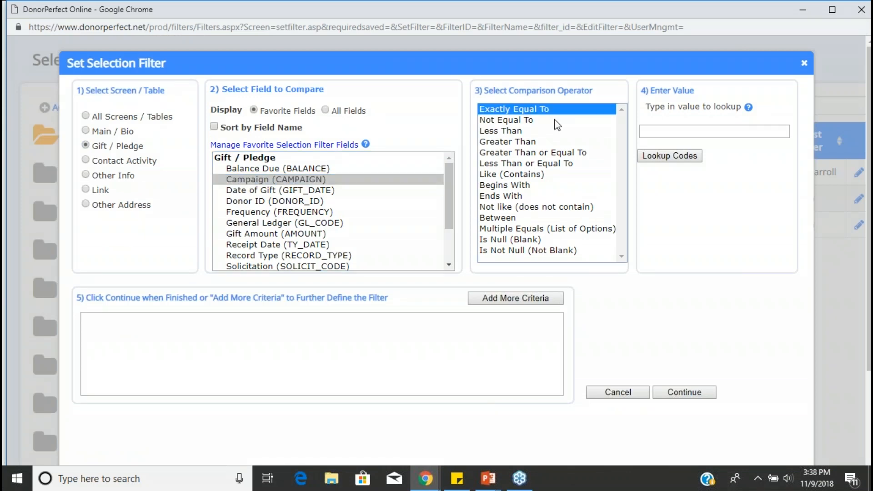
pyautogui.click(670, 156)
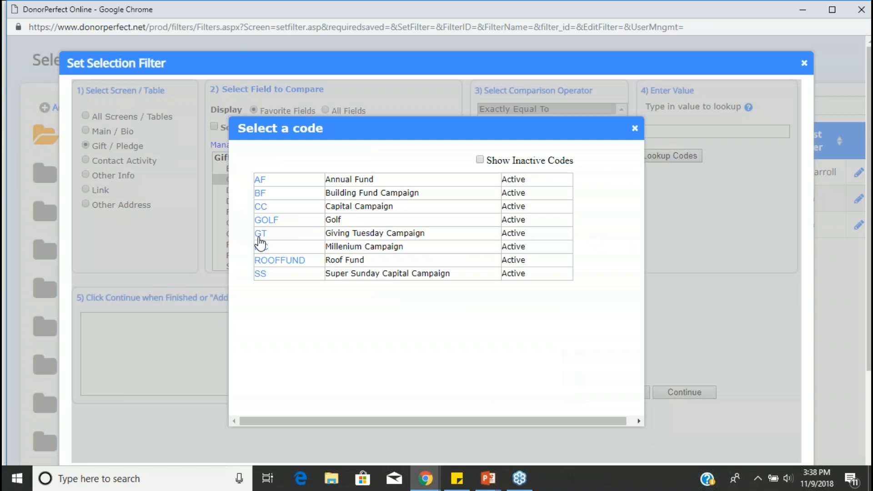
pyautogui.click(260, 236)
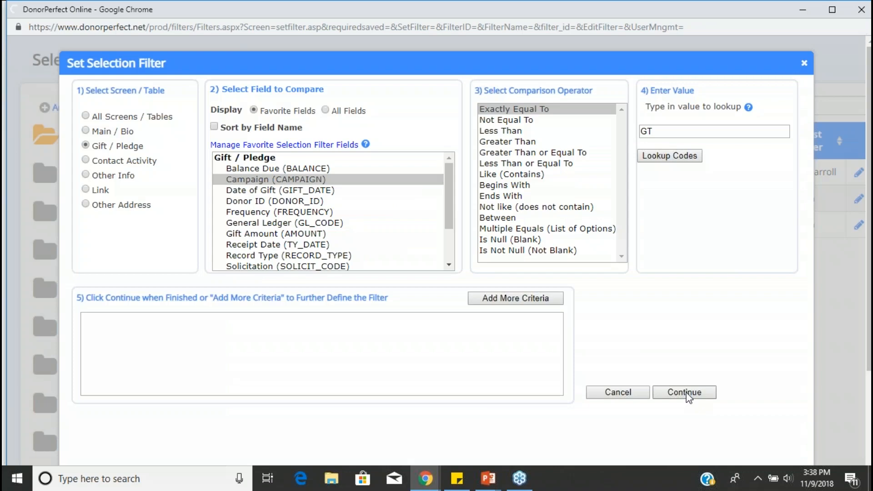
pyautogui.click(686, 394)
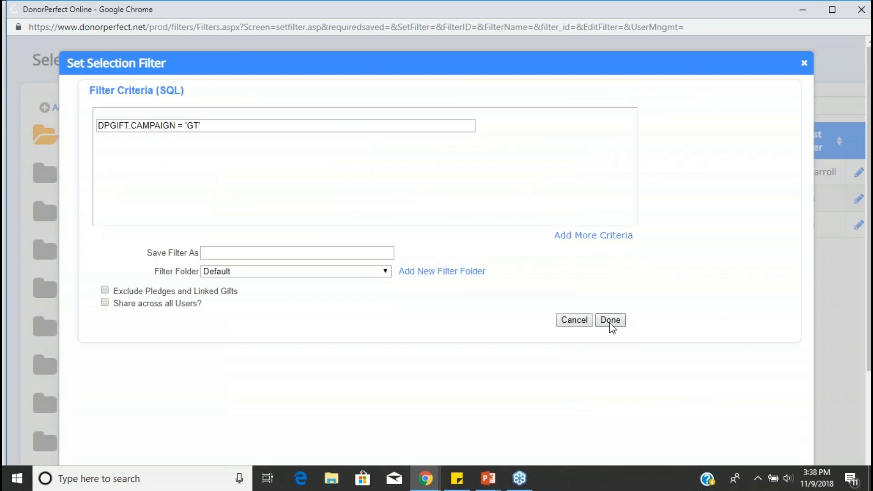
pyautogui.click(610, 320)
# - Run the Gift Month Comparison Chart for 2016 - 2018 with the Amounts chart type and review the monthly bars
pyautogui.scroll(2, 131, 227)
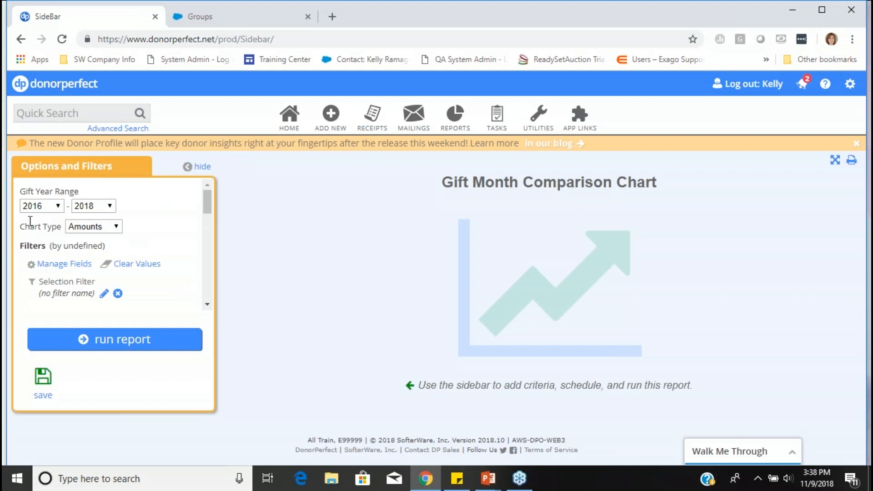
pyautogui.scroll(-3, 32, 221)
pyautogui.scroll(1, 84, 232)
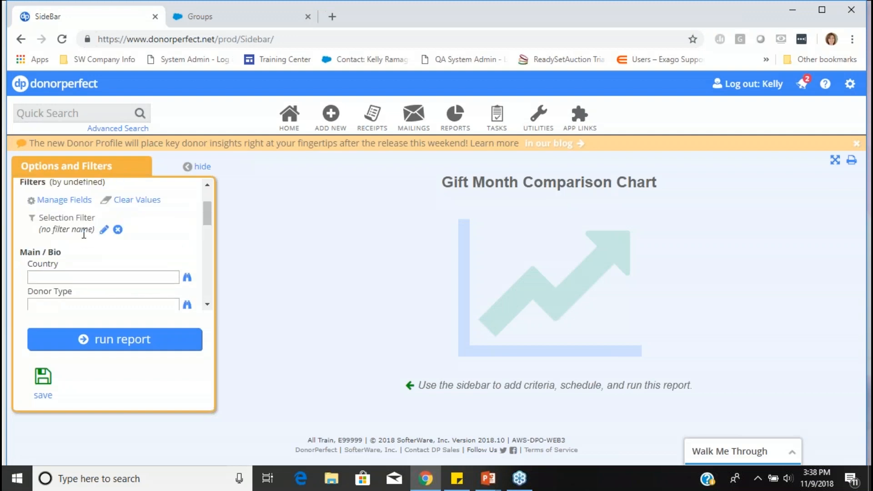
pyautogui.click(142, 340)
pyautogui.scroll(-3, 552, 326)
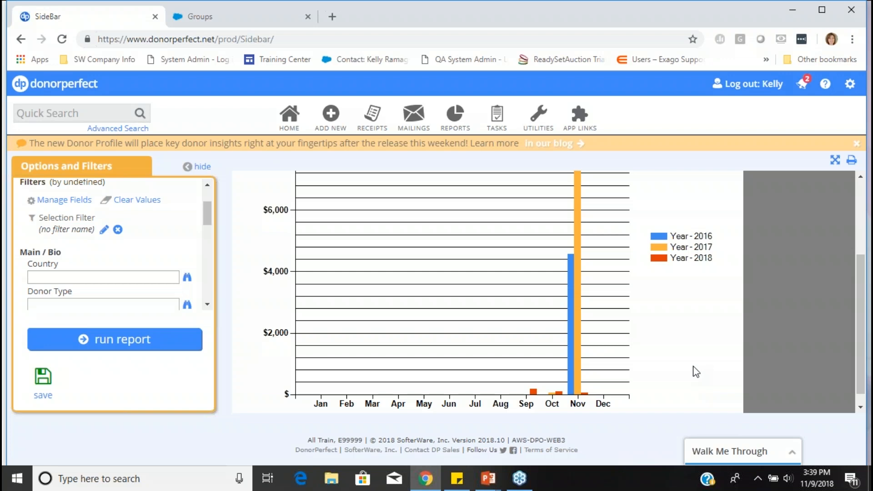
pyautogui.scroll(-2, 135, 195)
# - Remove the unnamed selection filter from the chart's options
pyautogui.scroll(4, 91, 204)
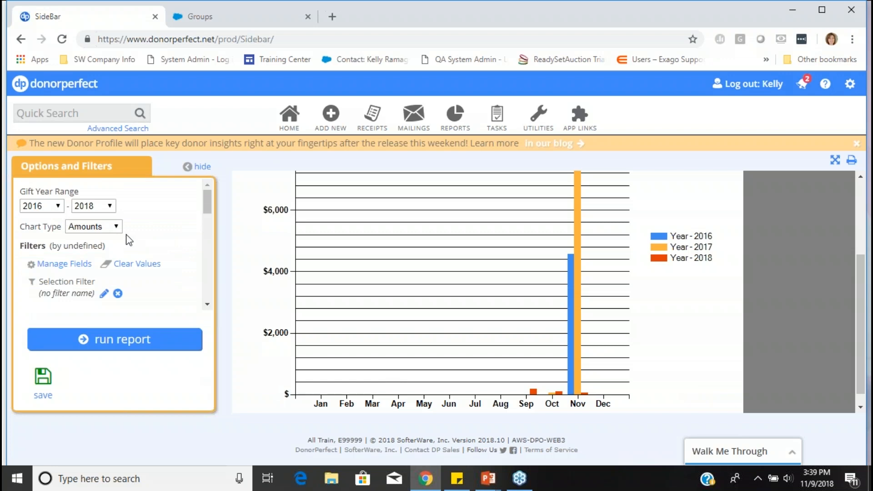
pyautogui.scroll(-2, 93, 241)
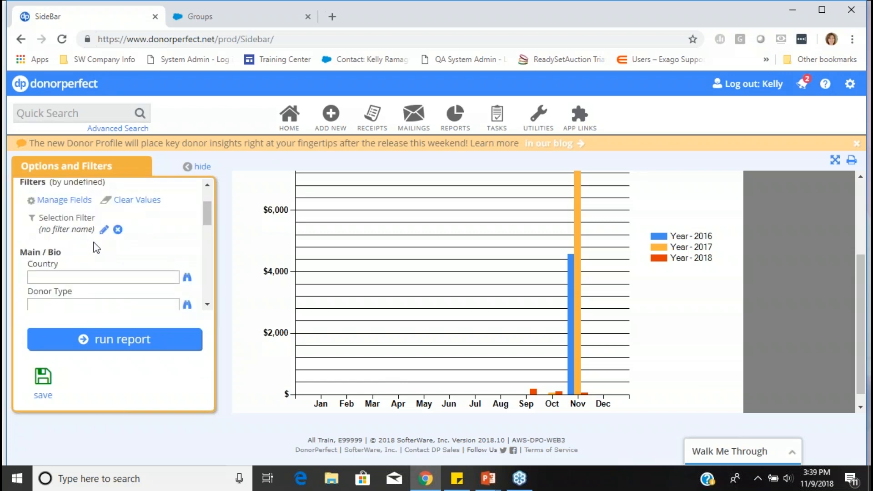
pyautogui.click(118, 229)
pyautogui.click(503, 308)
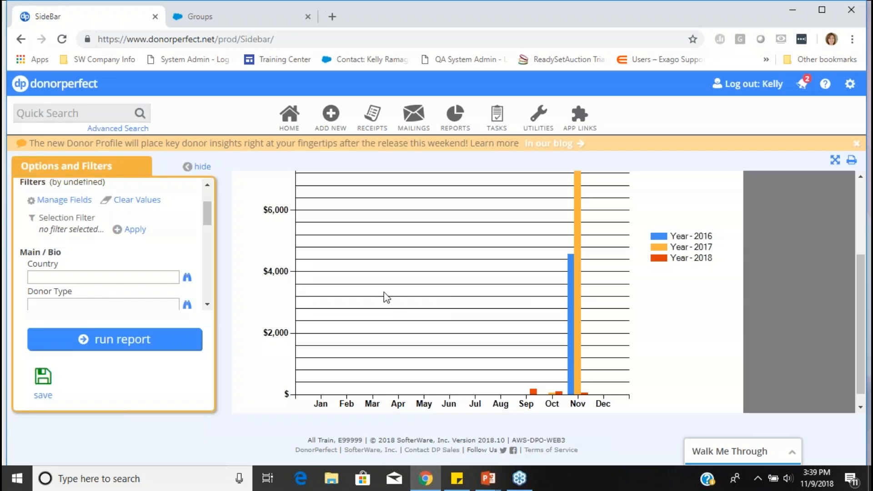
# - Set the Gift / Pledge Campaign field filter to the Giving Tuesday Campaign code (GT)
pyautogui.scroll(-6, 171, 236)
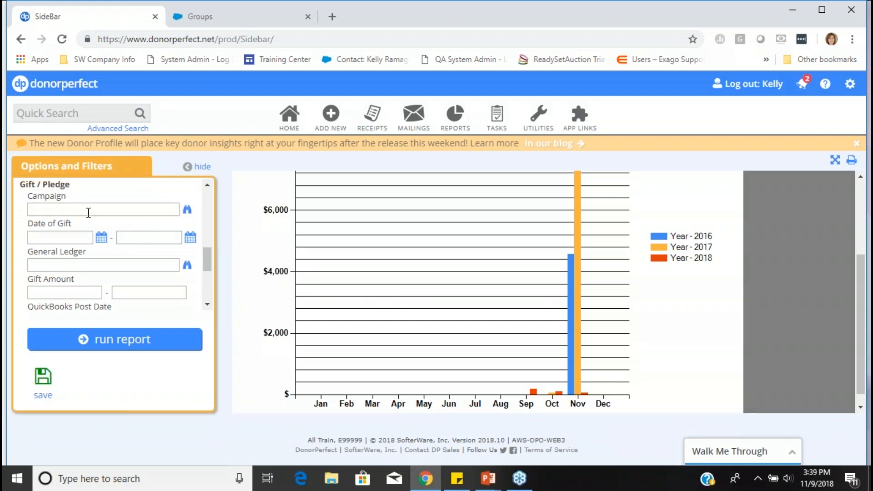
pyautogui.scroll(3, 91, 221)
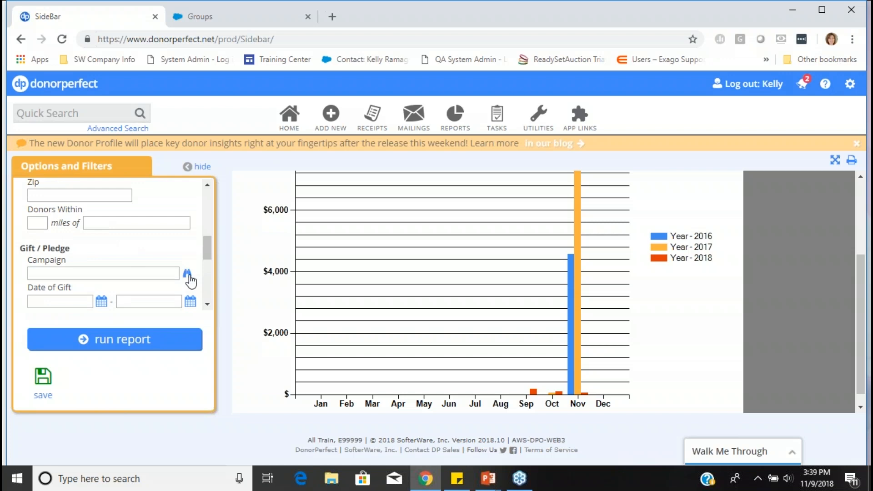
pyautogui.click(187, 274)
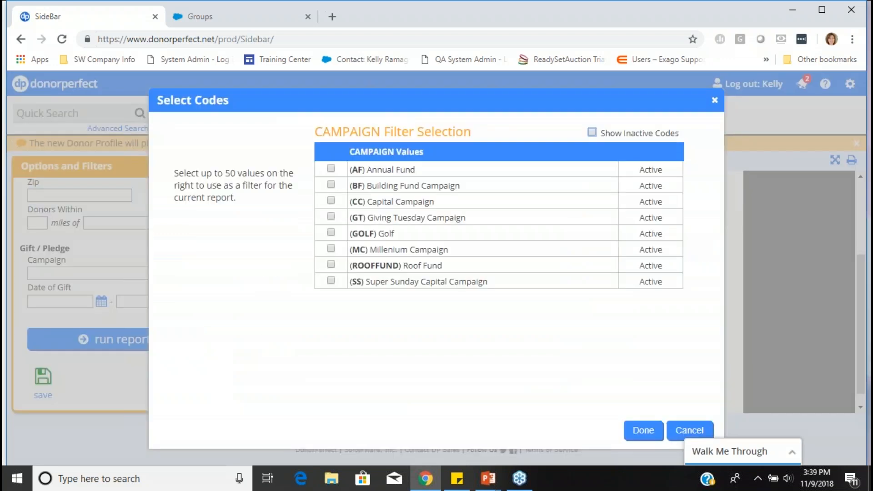
pyautogui.click(331, 217)
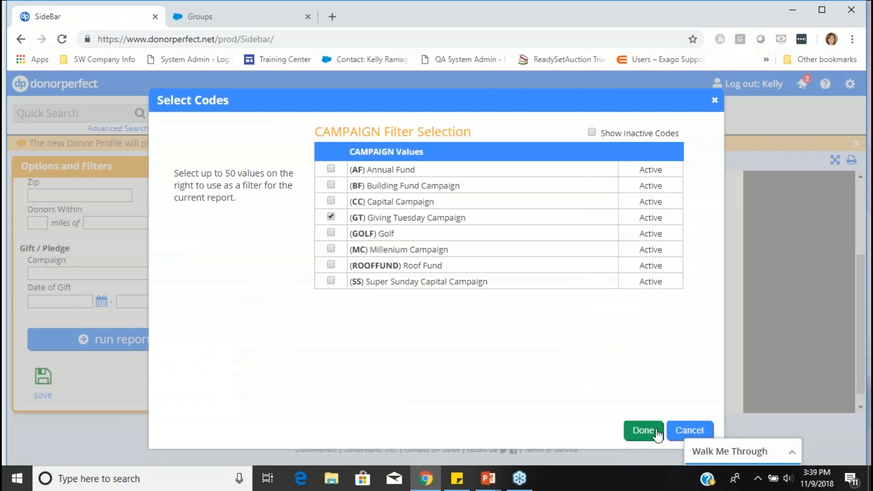
pyautogui.click(643, 430)
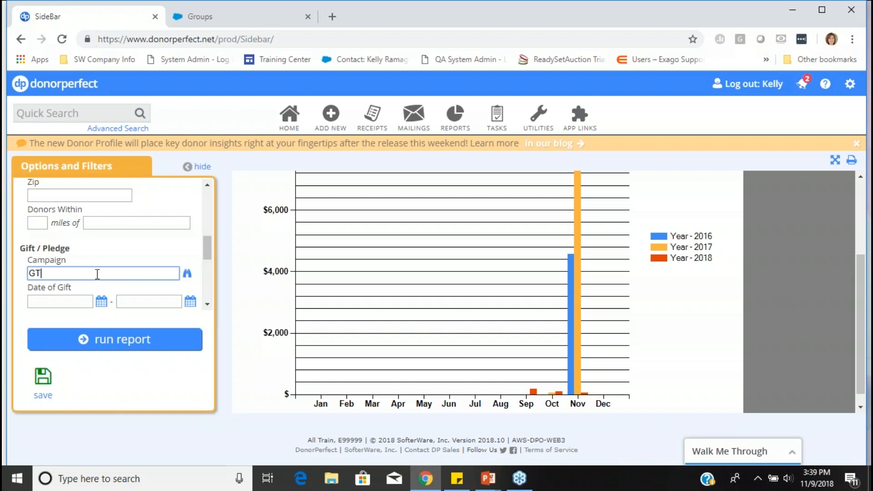
# - Review the Gift / Pledge fields available for the chart's search criteria, highlight Campaign among the selected fields, and save the field list
pyautogui.scroll(6, 97, 274)
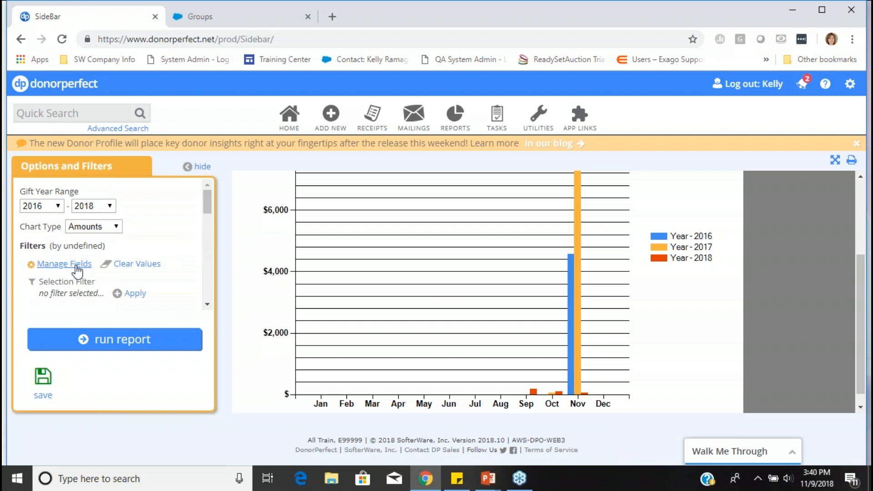
pyautogui.click(77, 265)
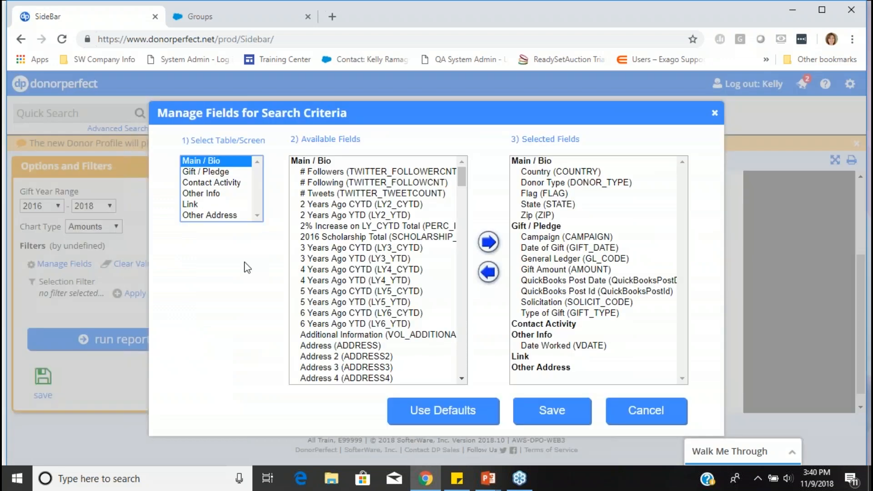
pyautogui.click(224, 175)
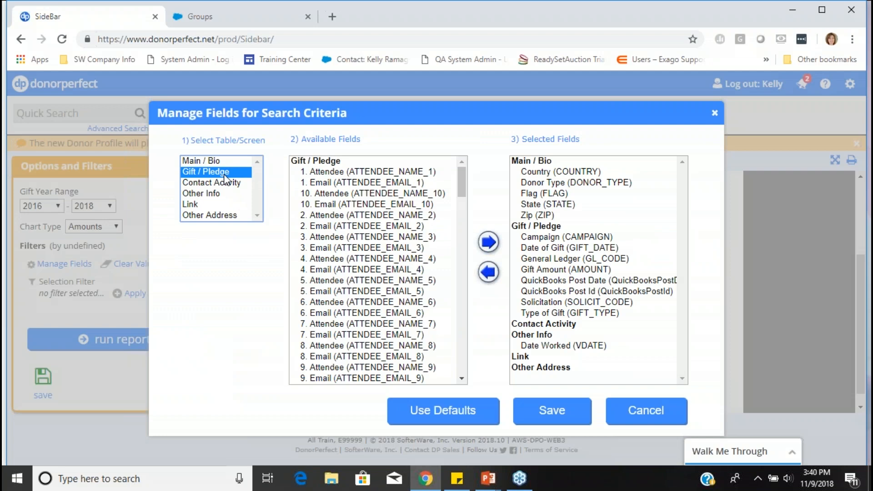
pyautogui.click(347, 239)
pyautogui.scroll(-10, 350, 241)
pyautogui.scroll(5, 360, 237)
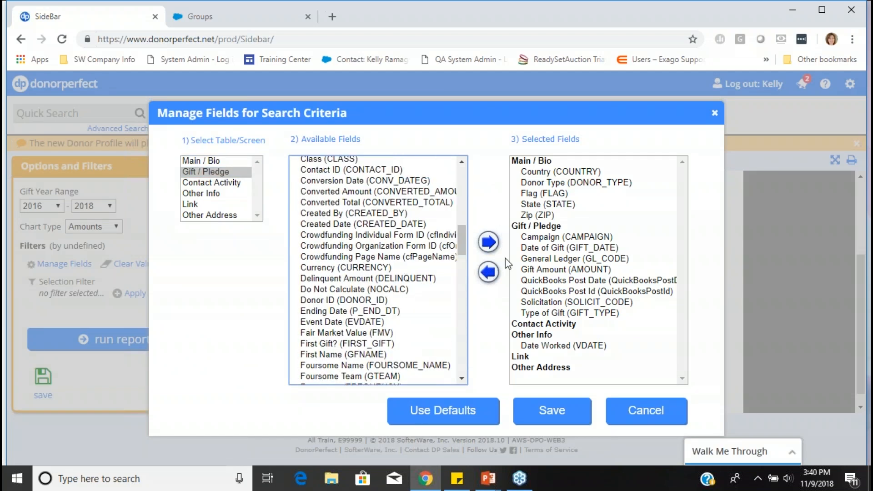
pyautogui.click(546, 239)
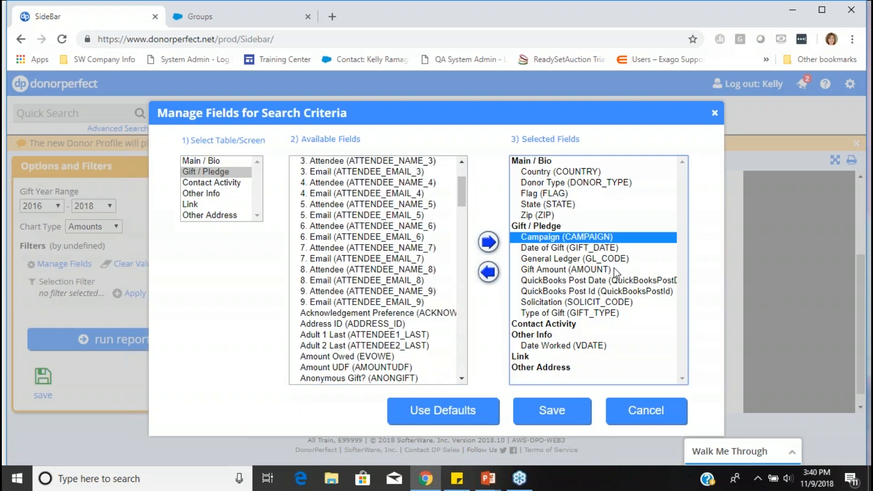
pyautogui.click(551, 413)
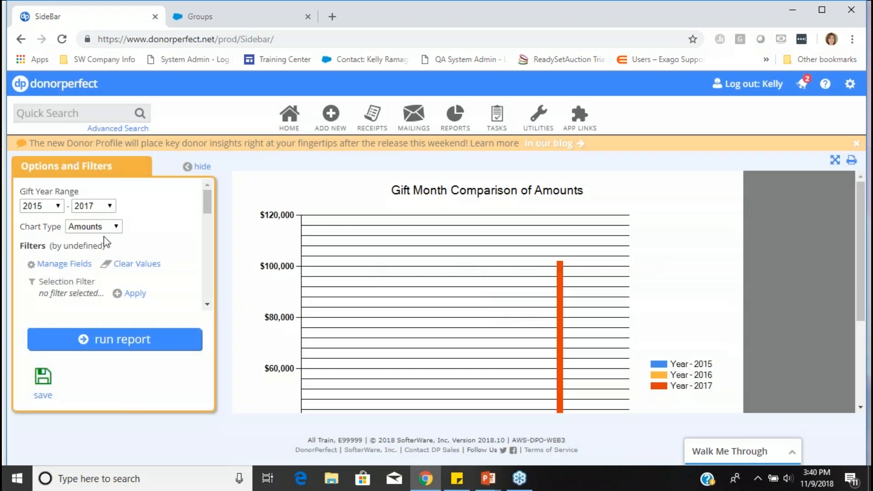
# - Filter the chart by the Giving Tuesday Campaign code (GT) in the Campaign field and rerun it to review the monthly amounts
pyautogui.scroll(-3, 185, 250)
pyautogui.scroll(3, 185, 250)
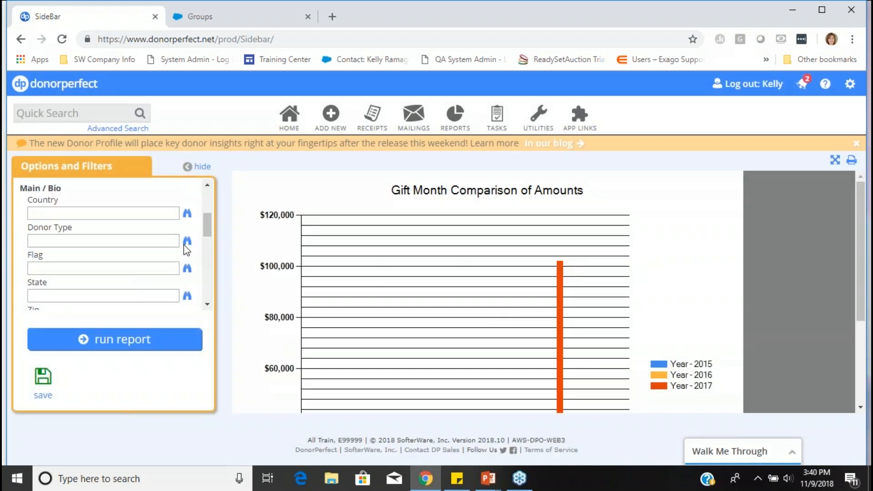
pyautogui.scroll(-5, 185, 250)
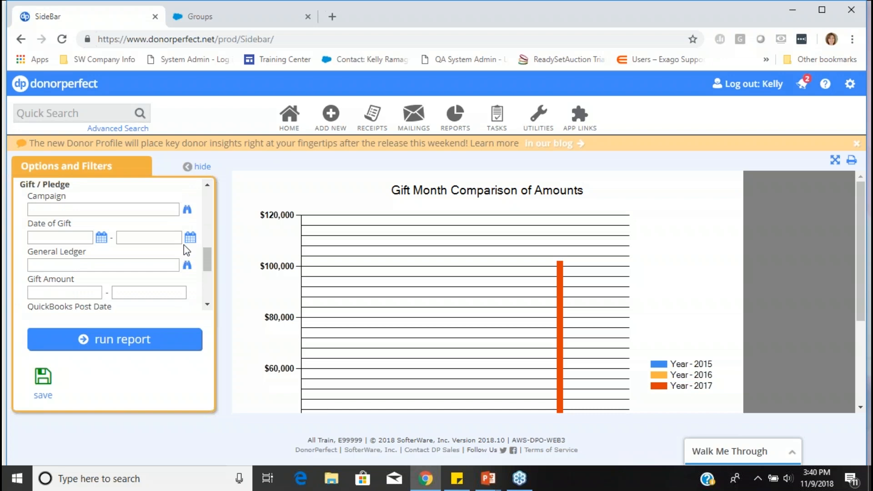
pyautogui.click(187, 210)
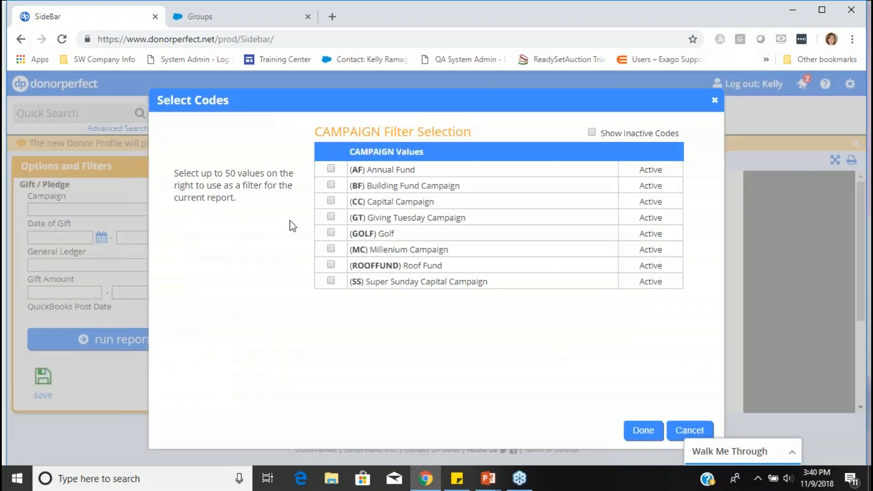
pyautogui.click(331, 217)
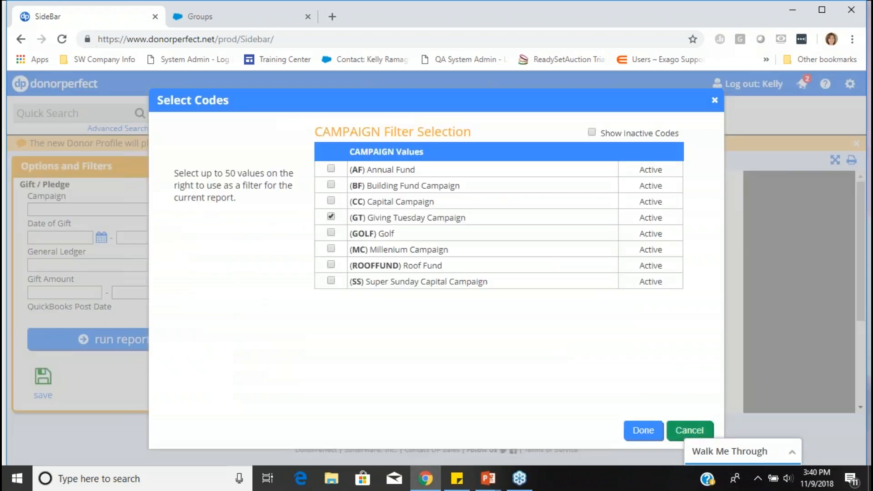
pyautogui.click(642, 432)
pyautogui.click(102, 344)
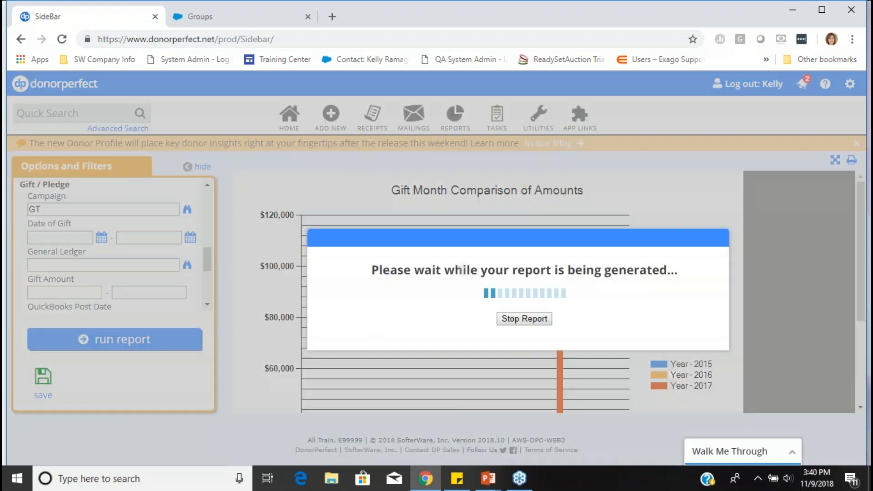
pyautogui.scroll(-3, 651, 294)
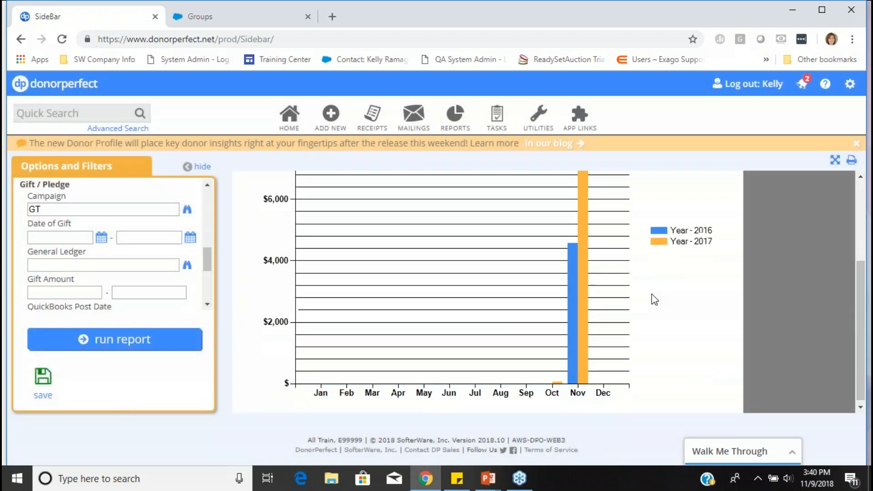
pyautogui.scroll(3, 651, 294)
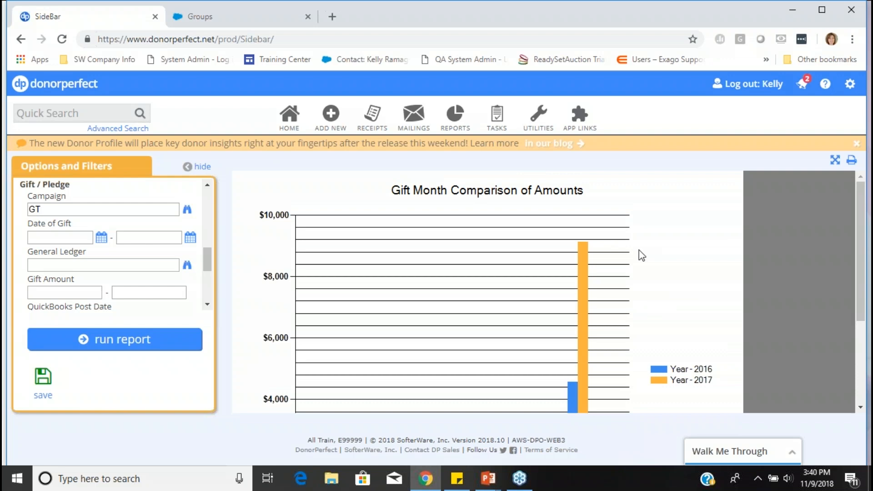
# - Return to the Report Center without saving the chart's changed options and filters
pyautogui.moveTo(469, 123)
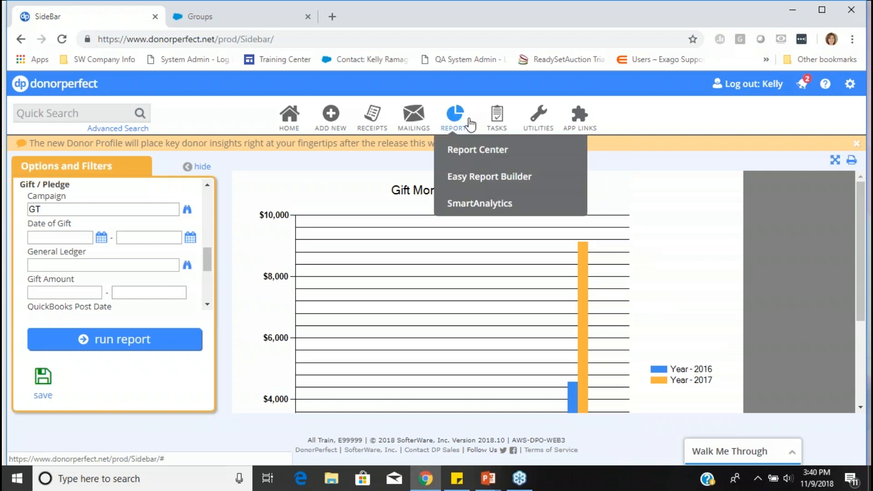
pyautogui.click(471, 153)
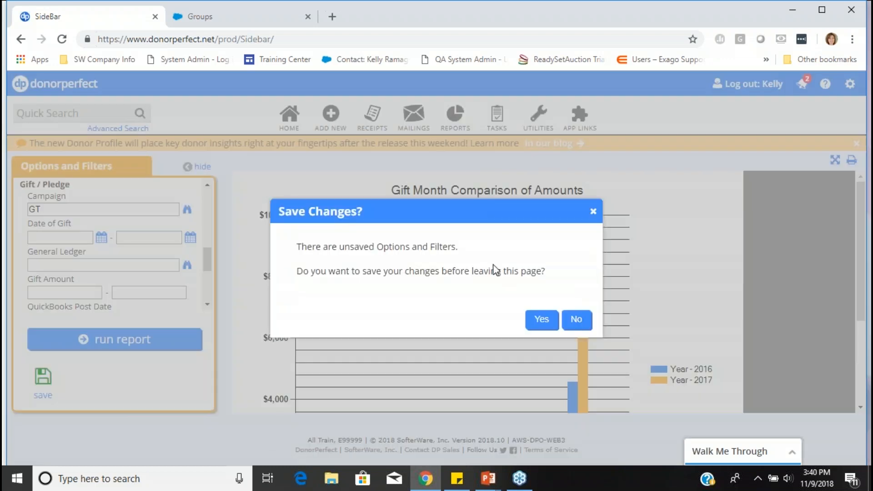
pyautogui.click(576, 319)
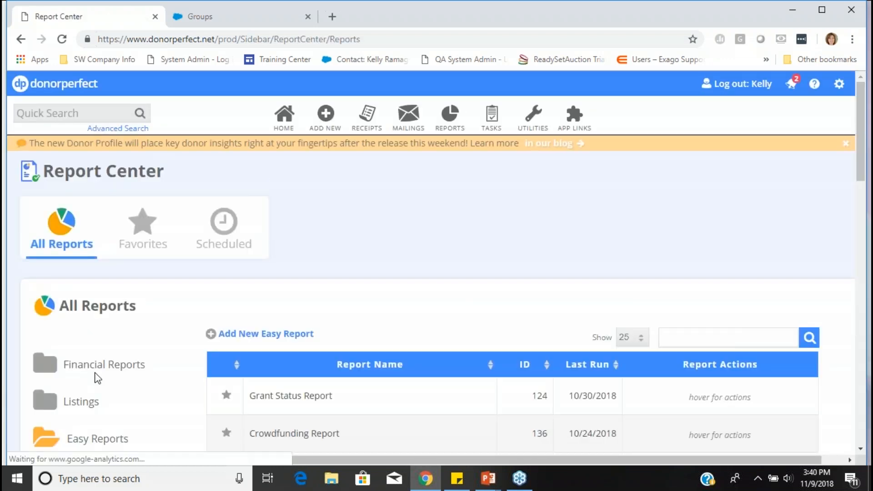
# - Open the GL Code Analysis report from the Financial Reports in the Report Center
pyautogui.scroll(-1, 97, 378)
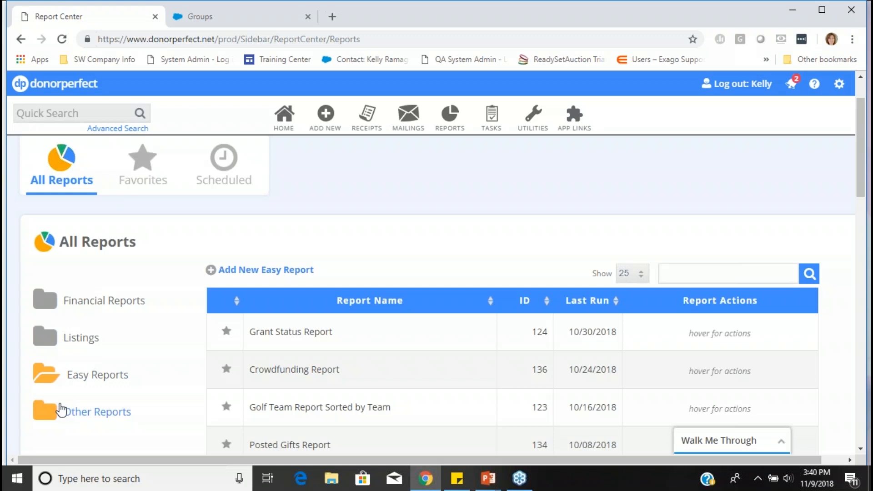
pyautogui.moveTo(456, 143)
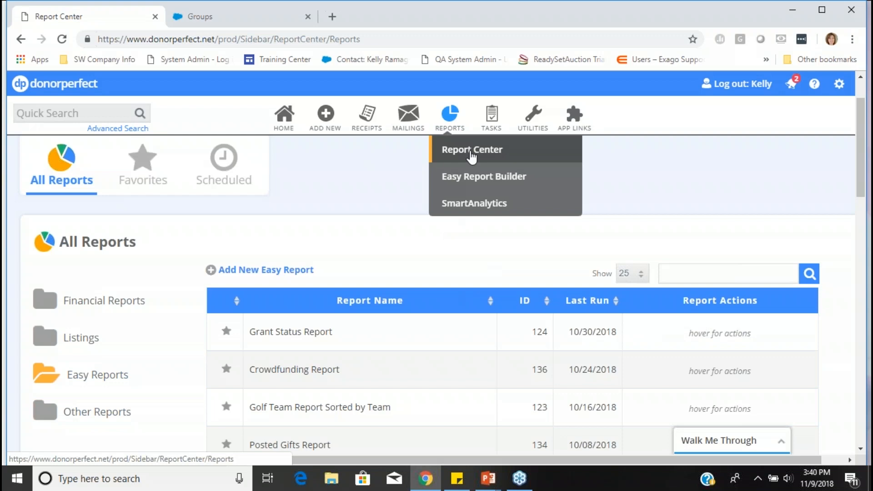
pyautogui.click(471, 154)
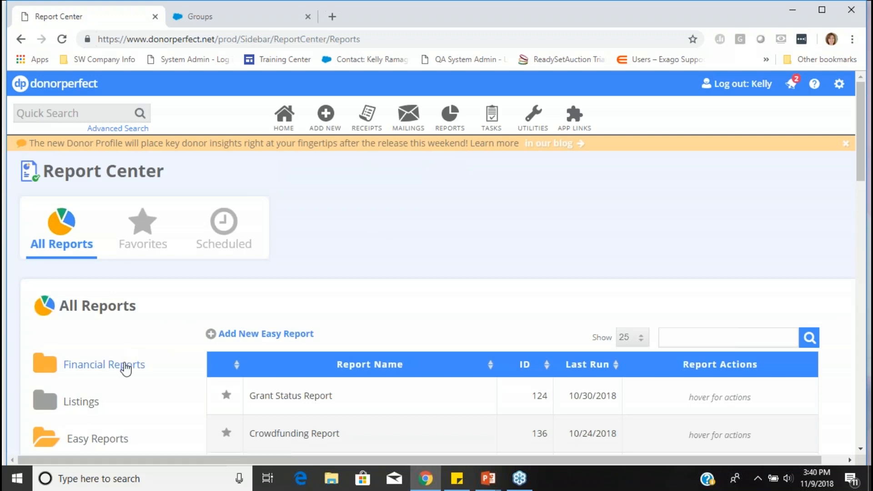
pyautogui.click(127, 366)
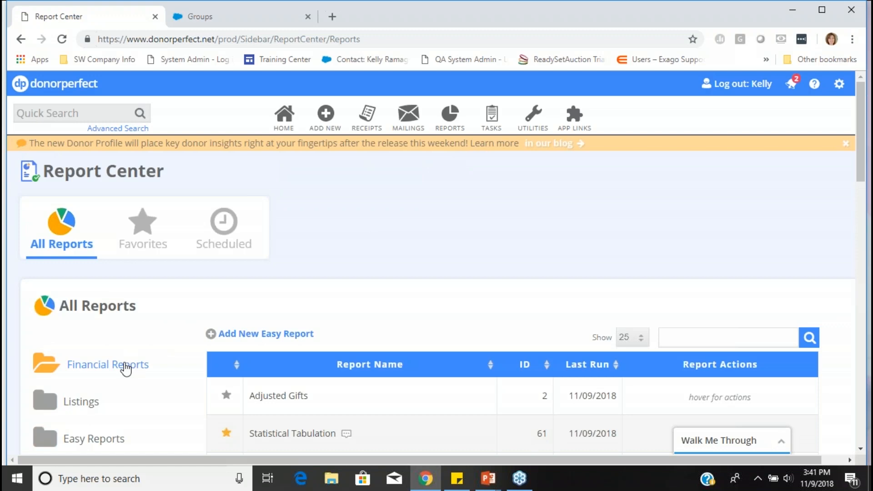
pyautogui.scroll(-2, 422, 318)
pyautogui.scroll(-1, 353, 396)
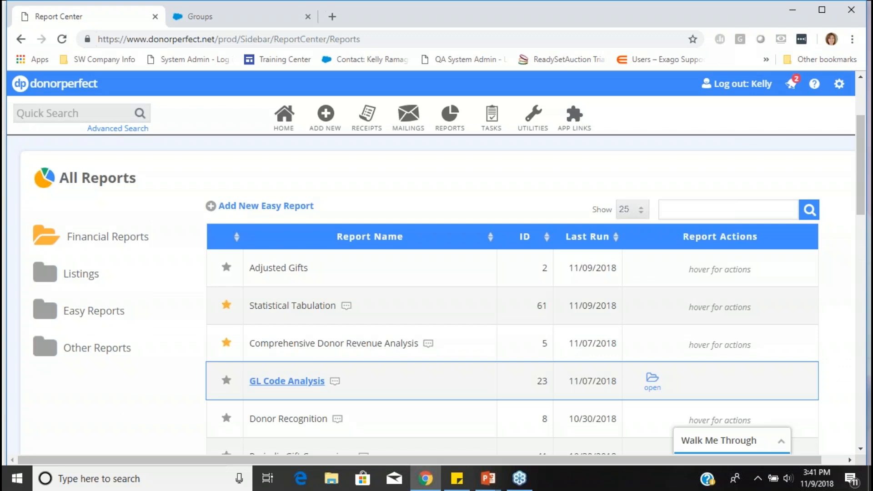
pyautogui.click(286, 381)
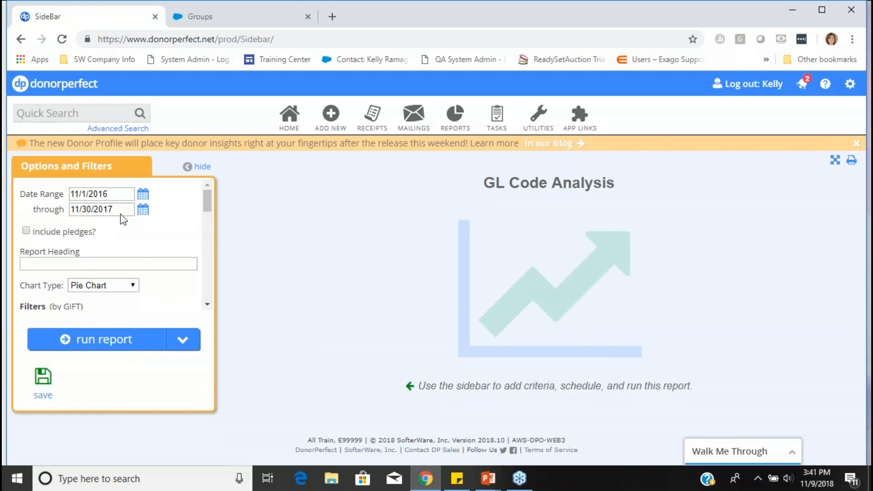
# - Set the report's date range to 1/1/2016 through 12/31/2018
pyautogui.click(112, 196)
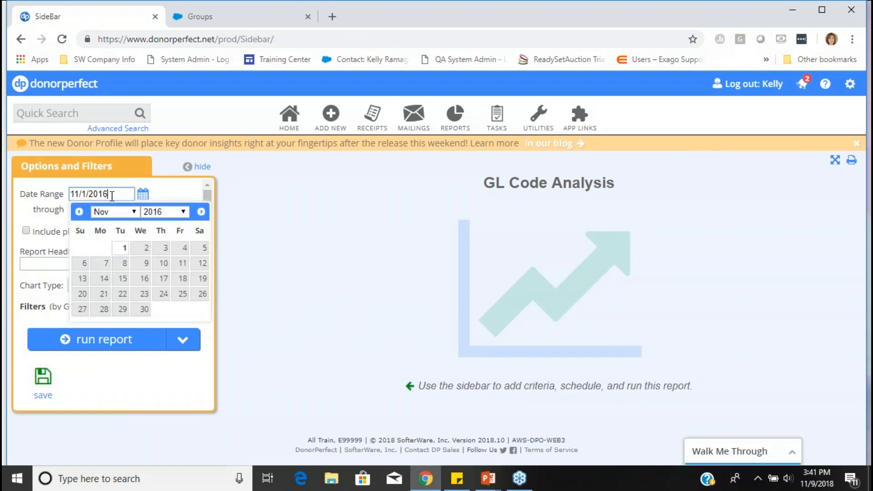
pyautogui.write('1/1/16')
pyautogui.press('Tab')
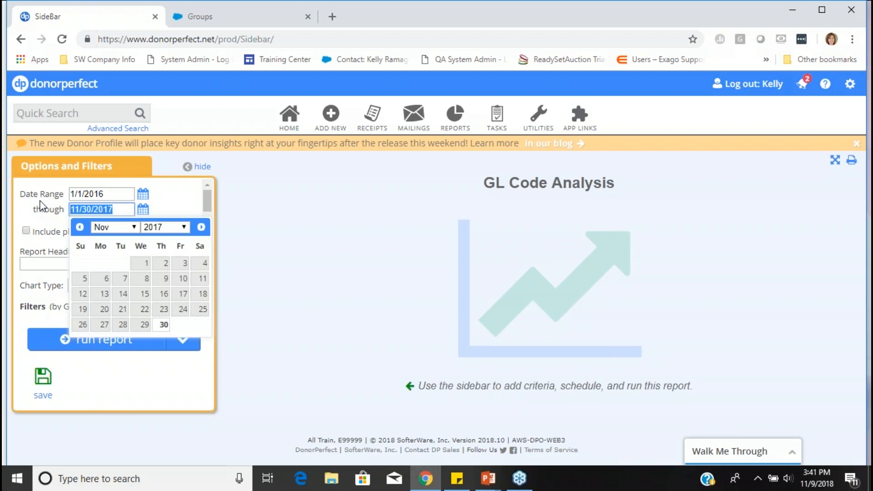
pyautogui.write('12/31/18')
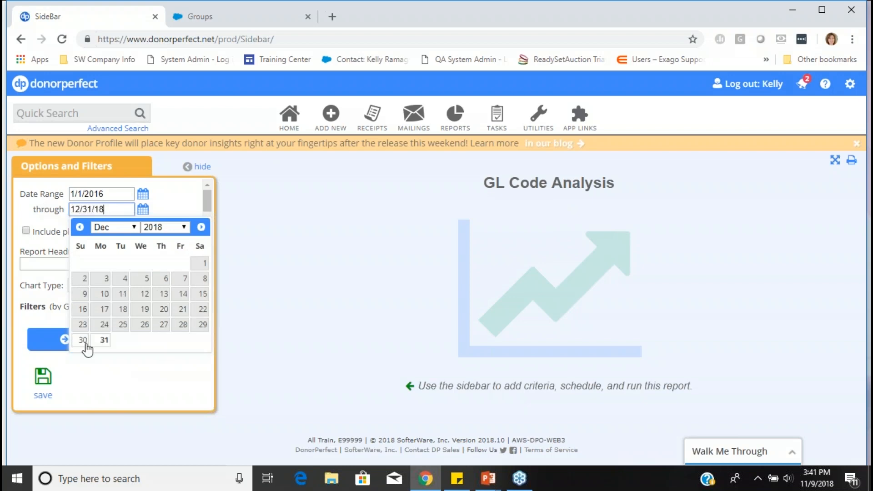
pyautogui.click(104, 341)
# - Filter the General Ledger field by the Giving Tuesday code (GT) and run the GL Code Analysis report
pyautogui.scroll(-3, 187, 292)
pyautogui.scroll(-3, 133, 239)
pyautogui.scroll(-5, 140, 253)
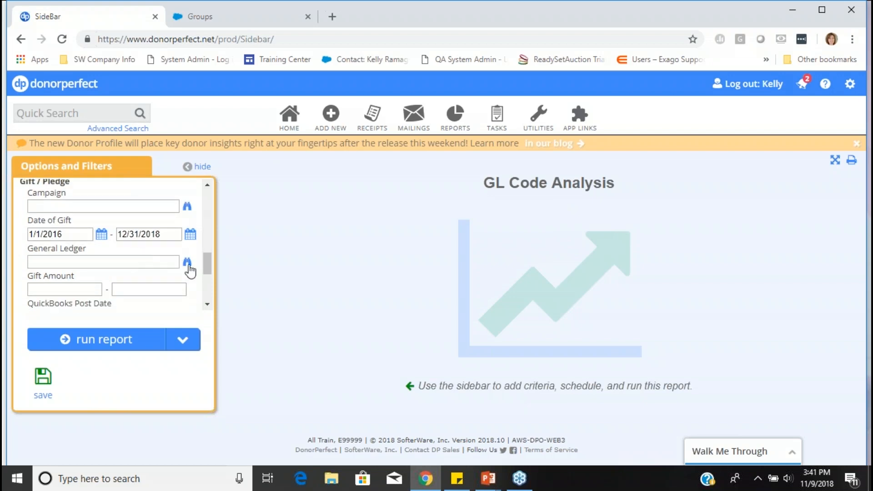
pyautogui.click(188, 263)
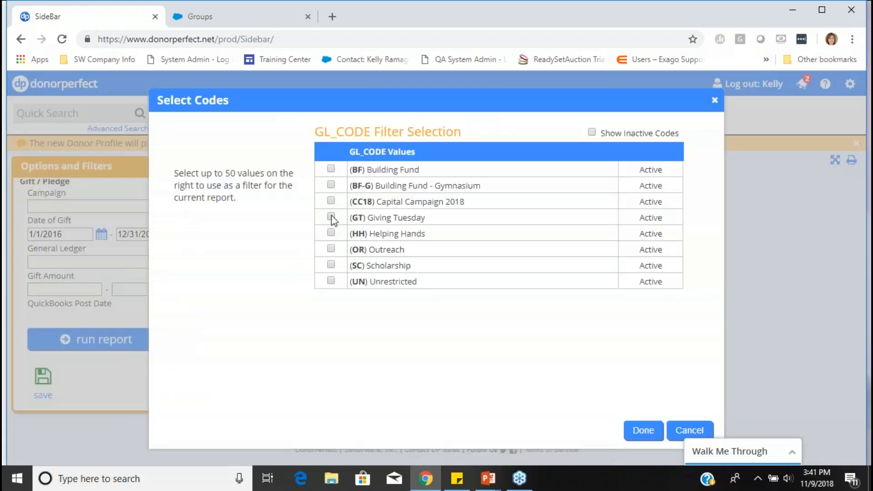
pyautogui.click(643, 431)
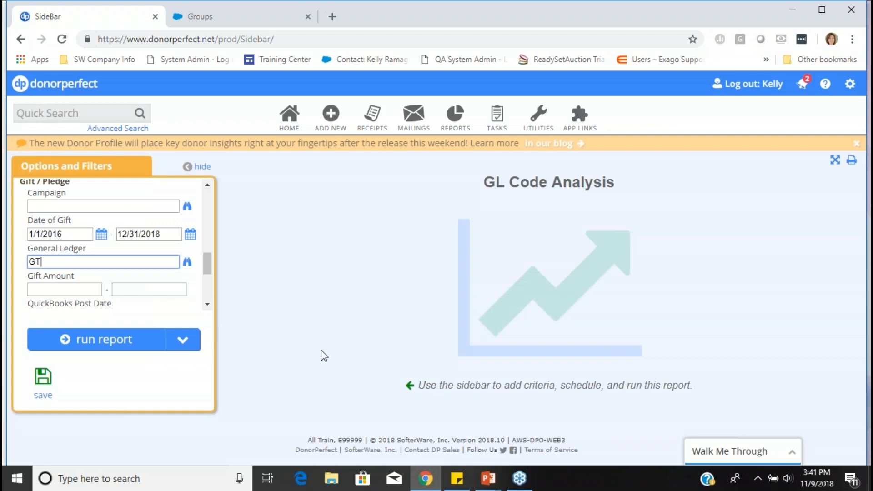
pyautogui.scroll(5, 148, 287)
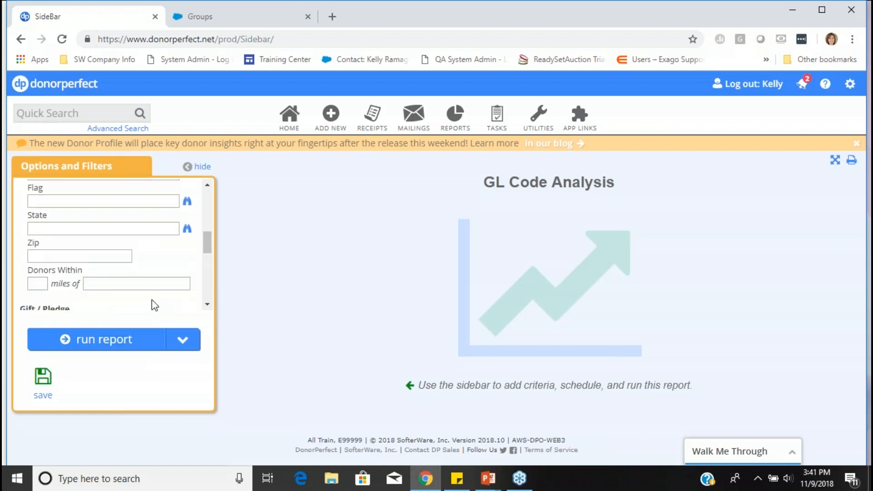
pyautogui.scroll(1, 148, 287)
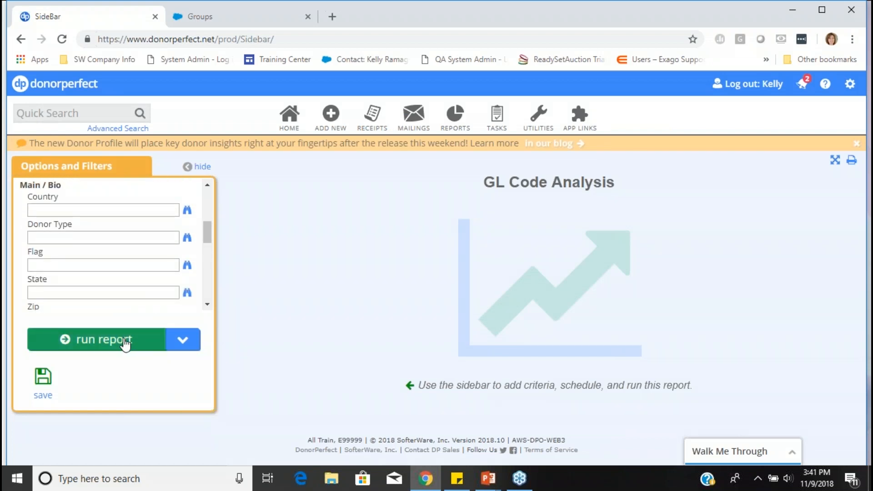
pyautogui.click(125, 342)
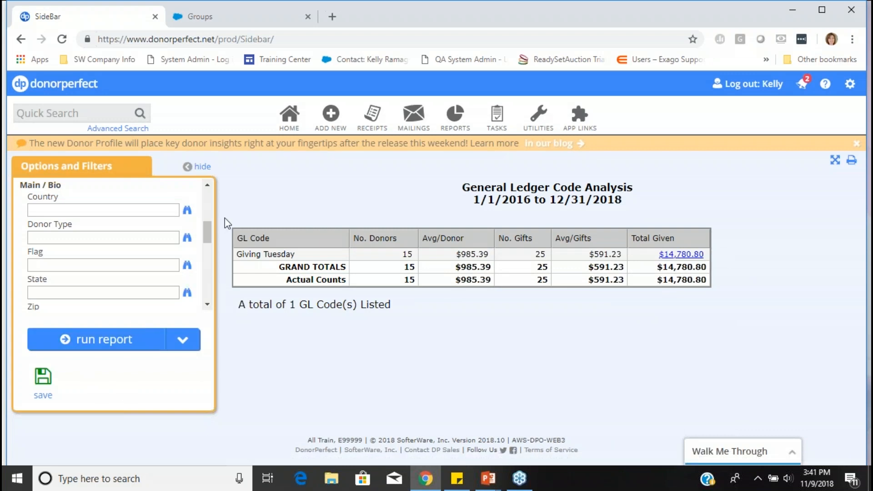
# - Change the chart type to Year over Year and view the Giving Tuesday results as a chart
pyautogui.scroll(3, 205, 196)
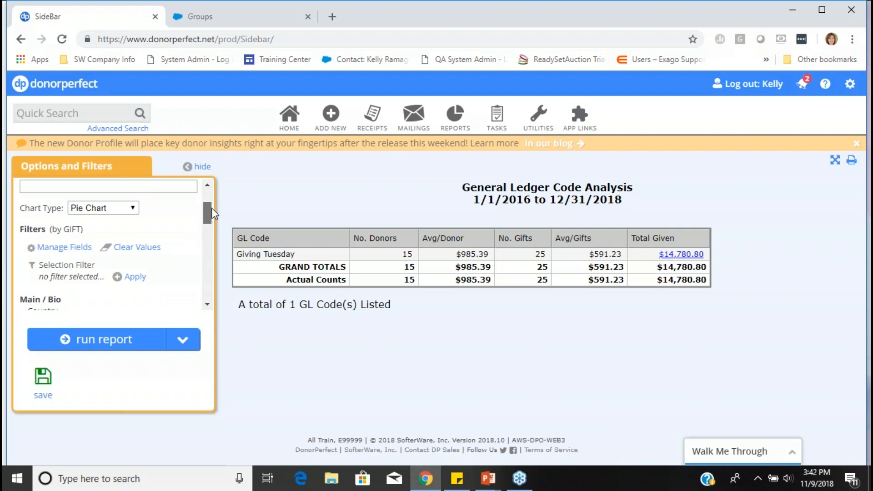
pyautogui.click(121, 209)
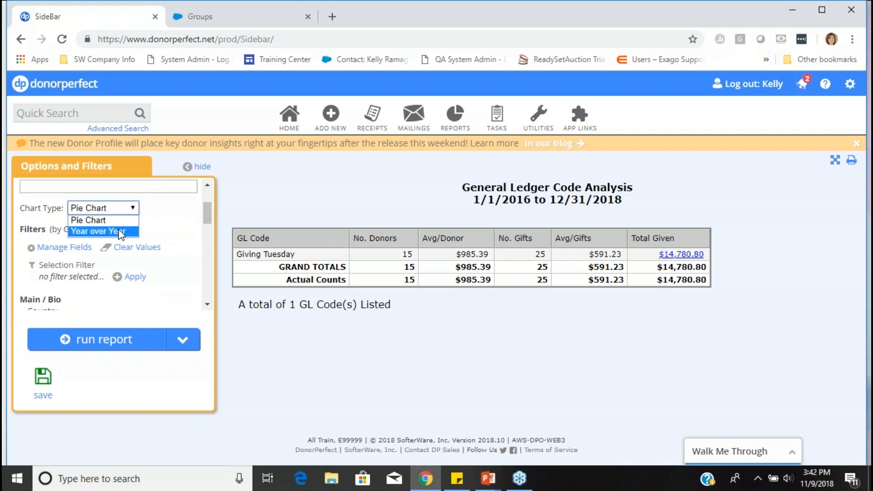
pyautogui.click(121, 233)
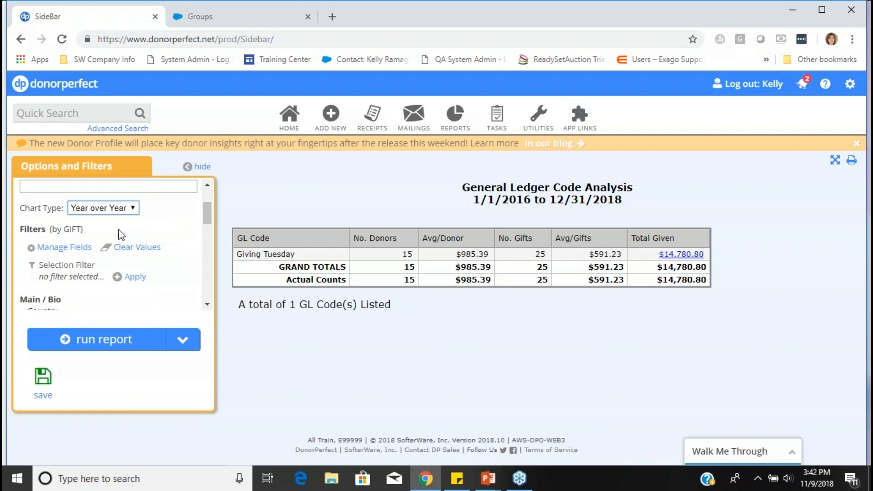
pyautogui.click(116, 340)
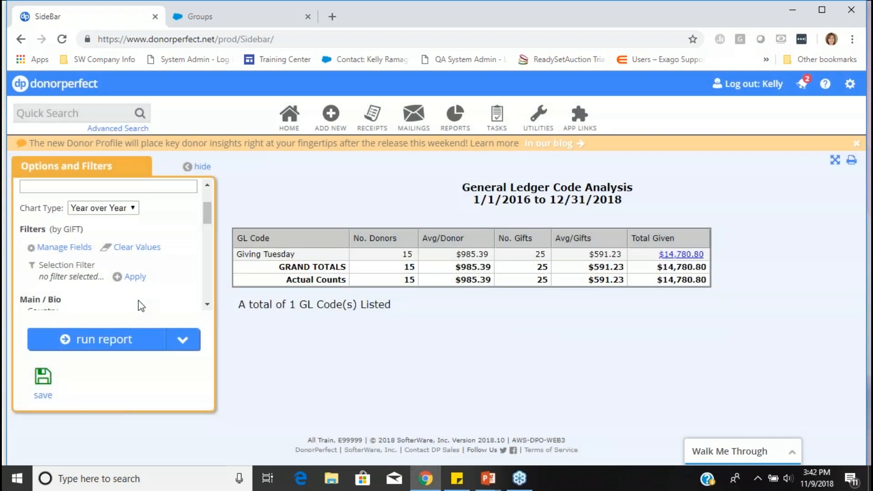
pyautogui.click(187, 342)
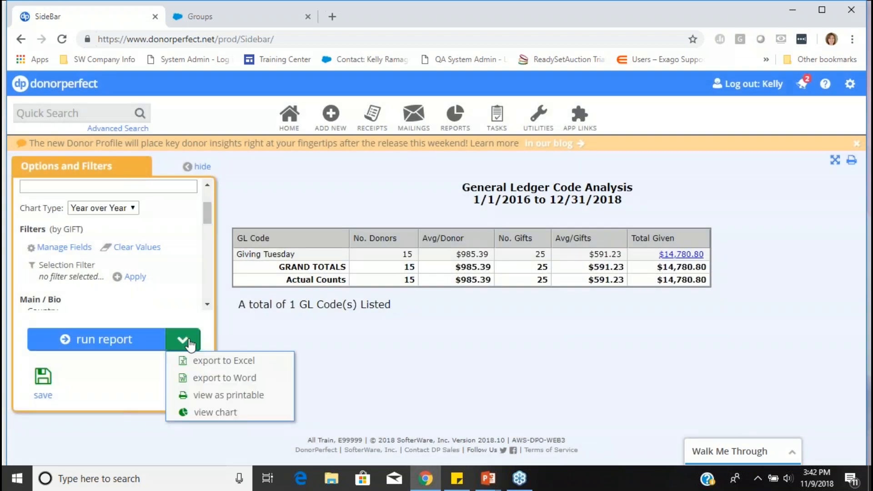
pyautogui.click(222, 414)
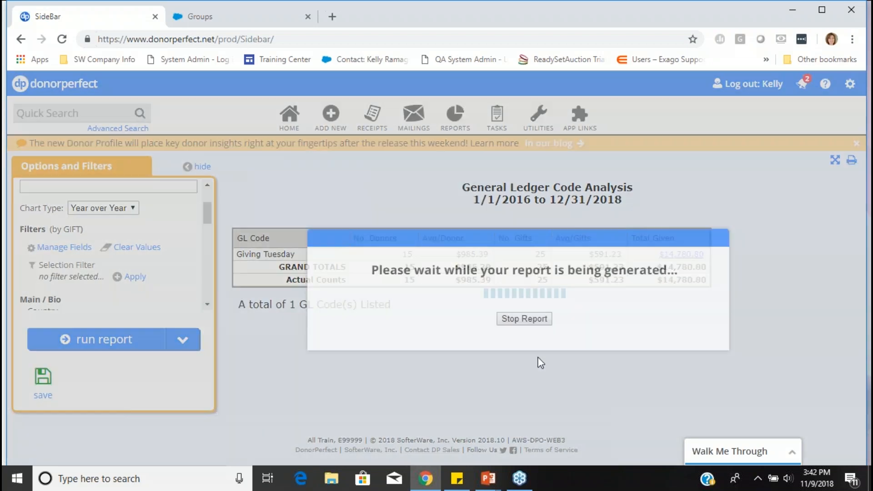
pyautogui.scroll(-3, 554, 320)
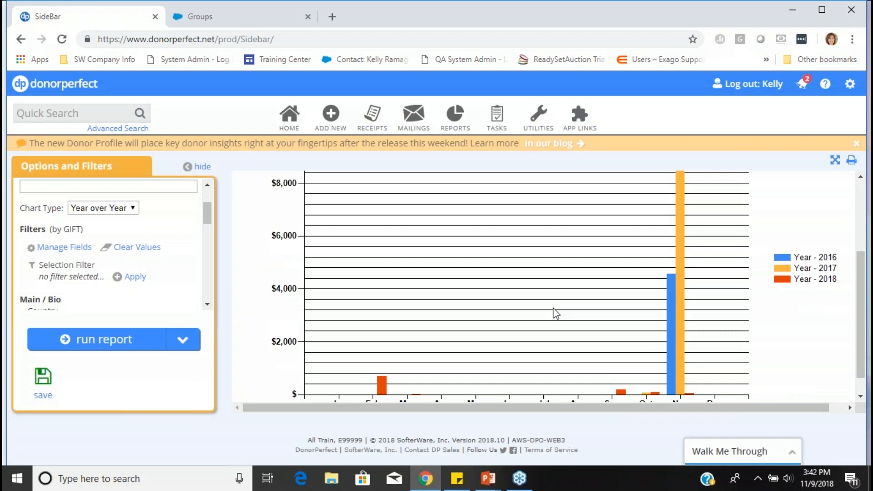
pyautogui.scroll(2, 556, 314)
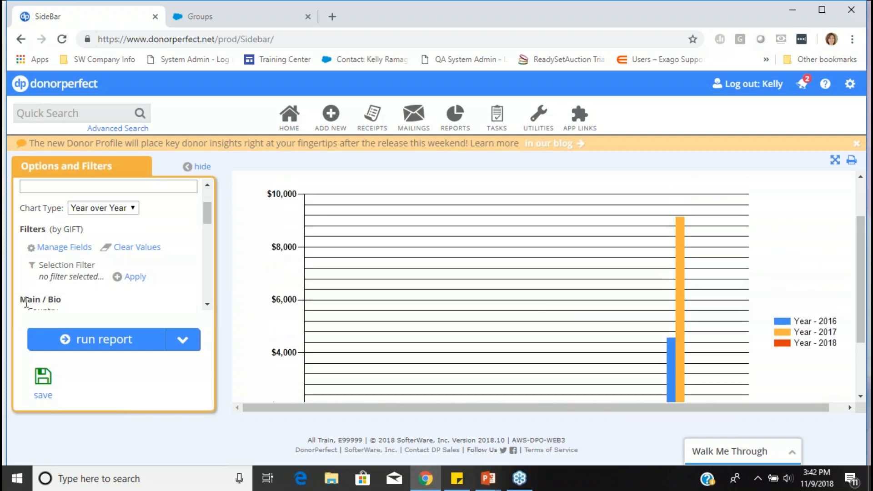
# - Check the report's date range and gift filters, and rerun the analysis as a table
pyautogui.scroll(2, 206, 195)
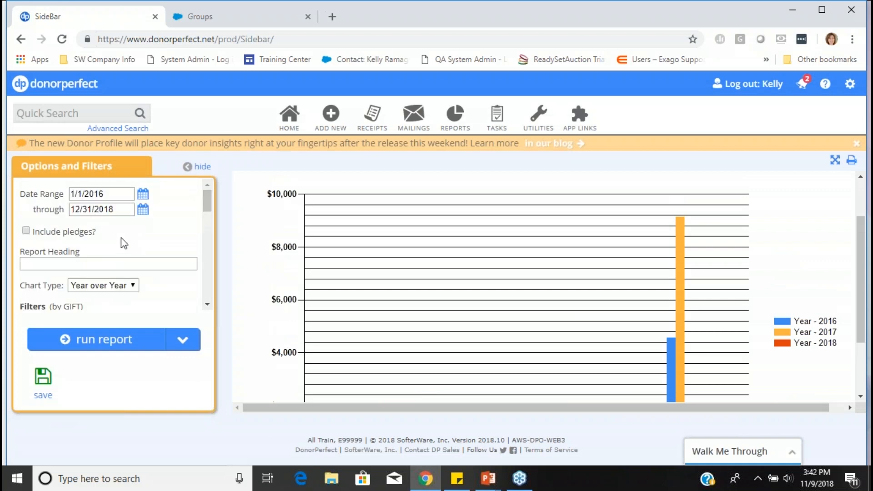
pyautogui.scroll(-3, 139, 255)
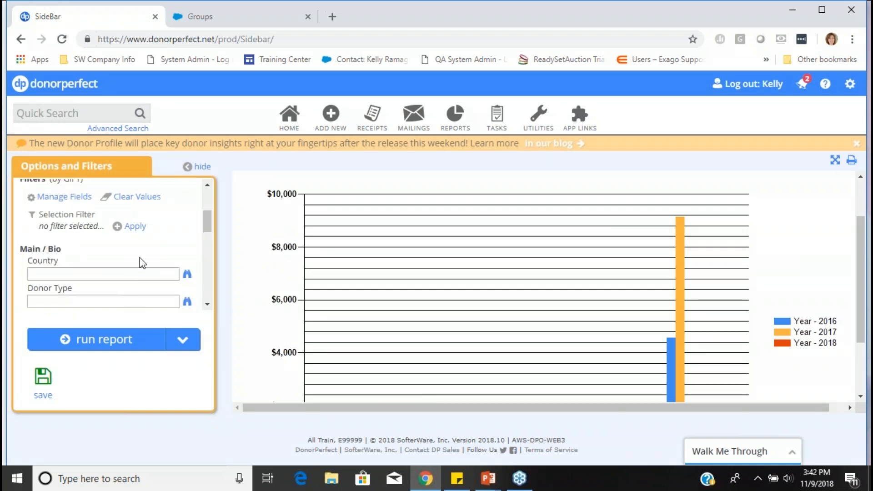
pyautogui.scroll(-2, 118, 225)
pyautogui.scroll(-4, 123, 310)
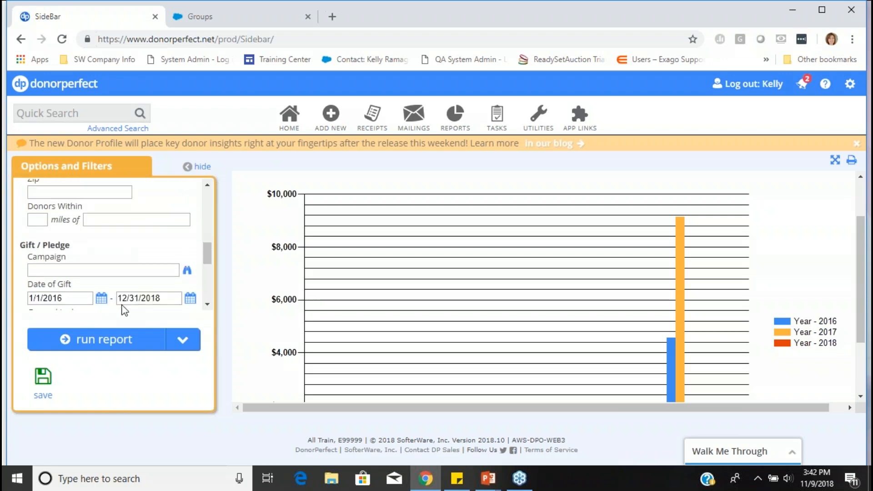
pyautogui.scroll(6, 123, 309)
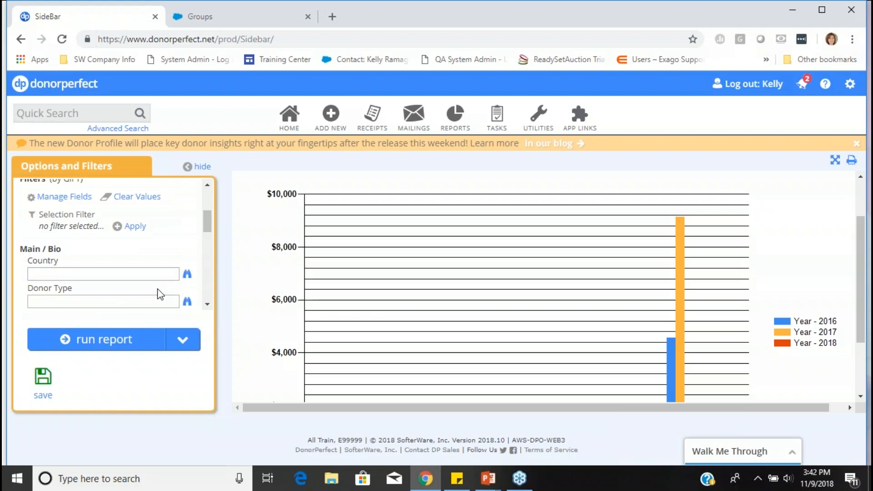
pyautogui.scroll(-2, 154, 292)
pyautogui.click(116, 340)
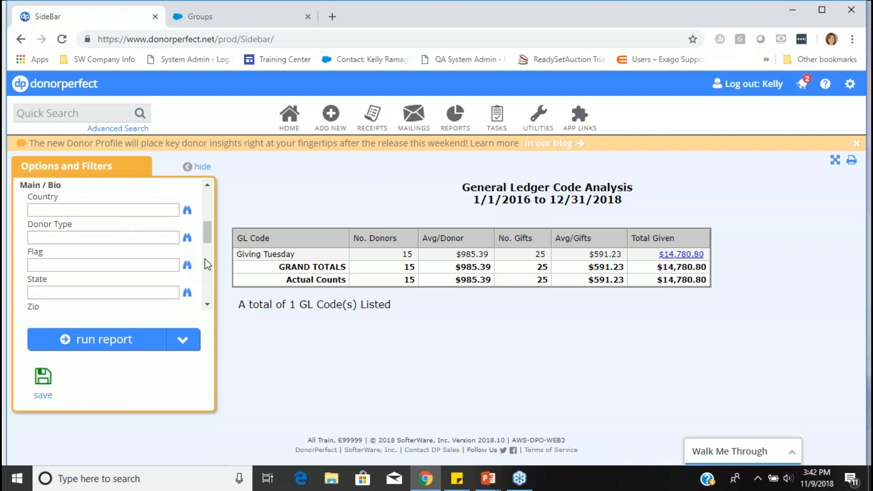
# - Clear the General Ledger filter, rerun the report for all GL codes and examine the Giving Tuesday row
pyautogui.scroll(2, 150, 262)
pyautogui.scroll(-3, 142, 260)
pyautogui.click(182, 340)
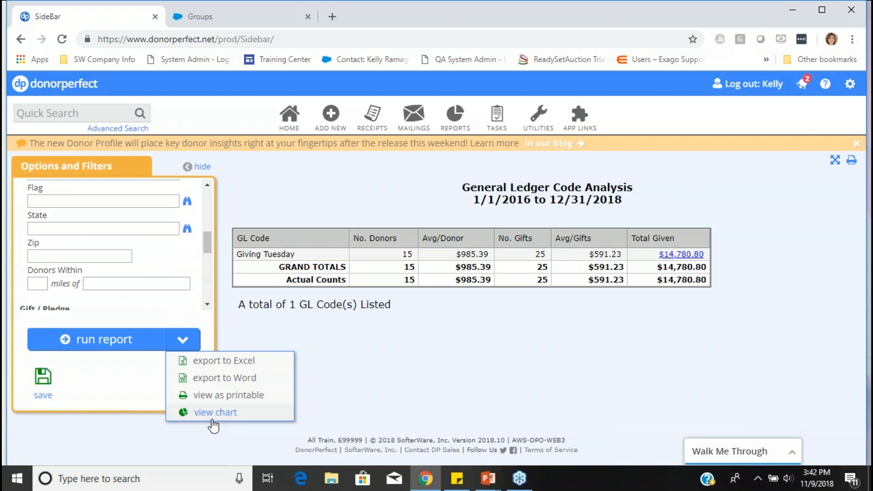
pyautogui.moveTo(209, 233); pyautogui.dragTo(206, 195)
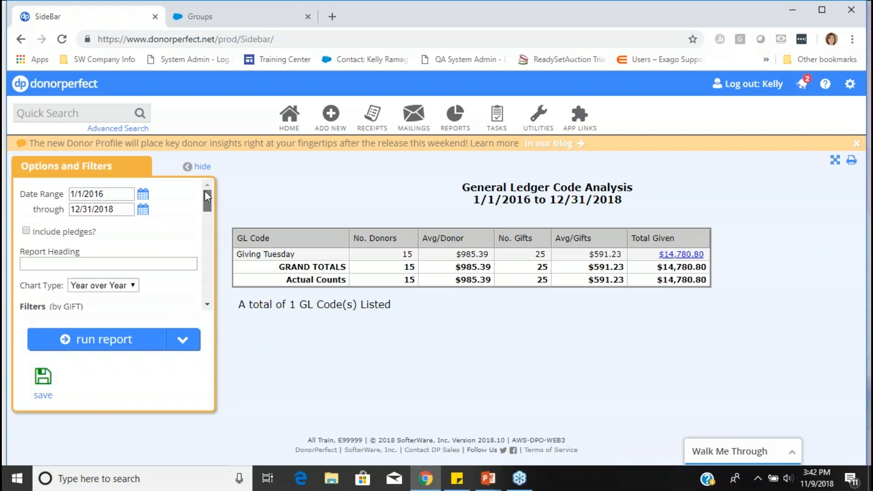
pyautogui.click(113, 337)
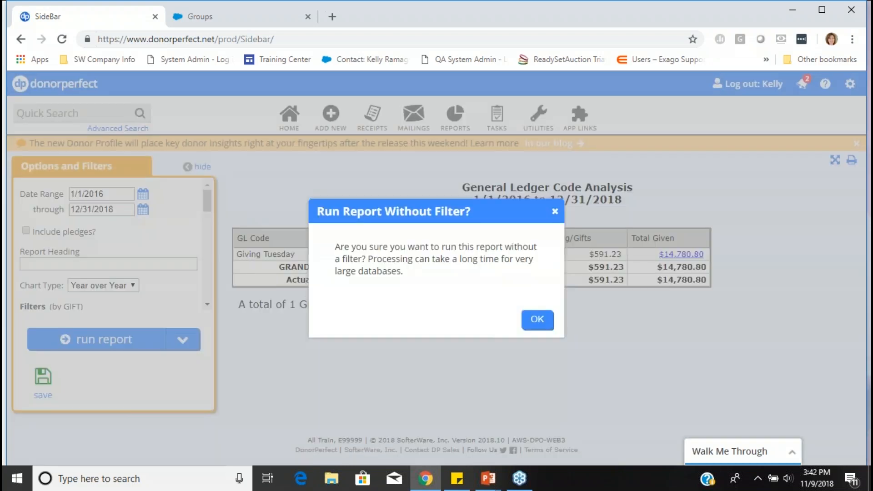
pyautogui.click(541, 322)
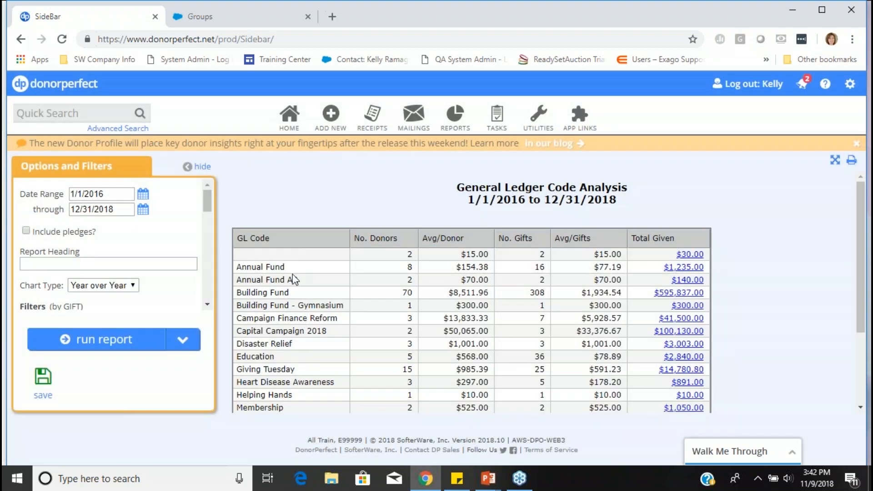
pyautogui.scroll(-3, 295, 280)
pyautogui.moveTo(297, 306); pyautogui.dragTo(226, 304)
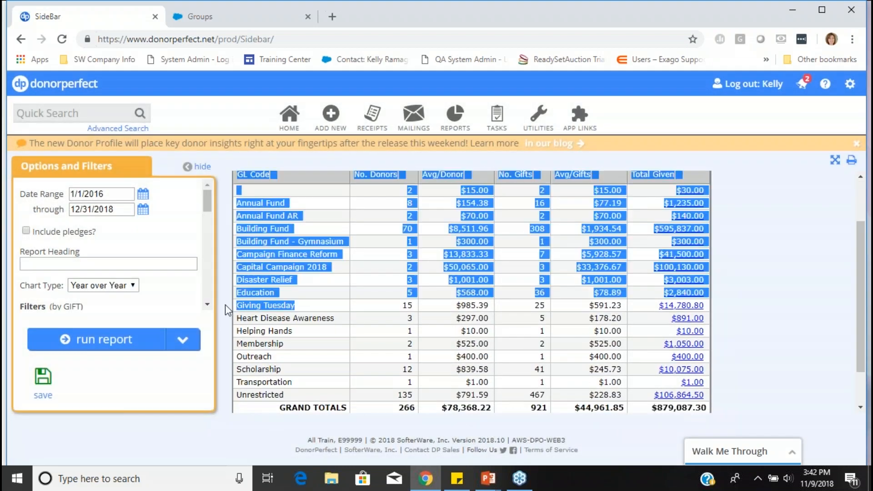
pyautogui.click(424, 328)
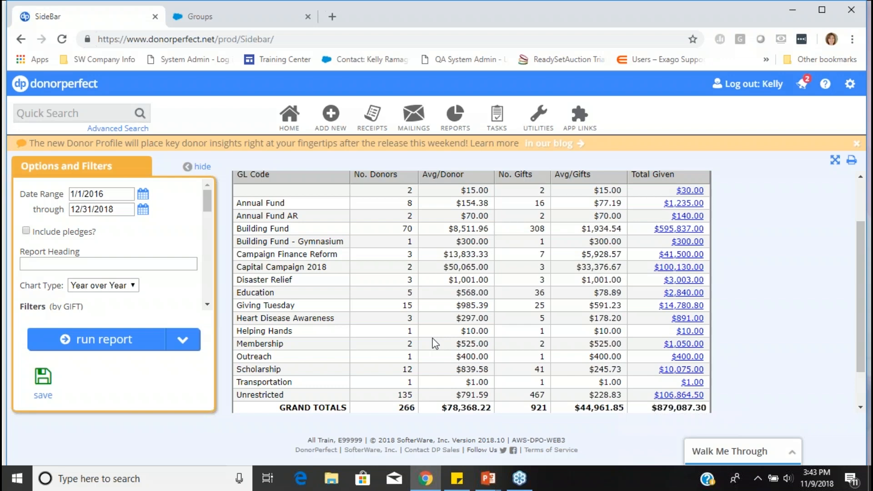
pyautogui.scroll(3, 436, 344)
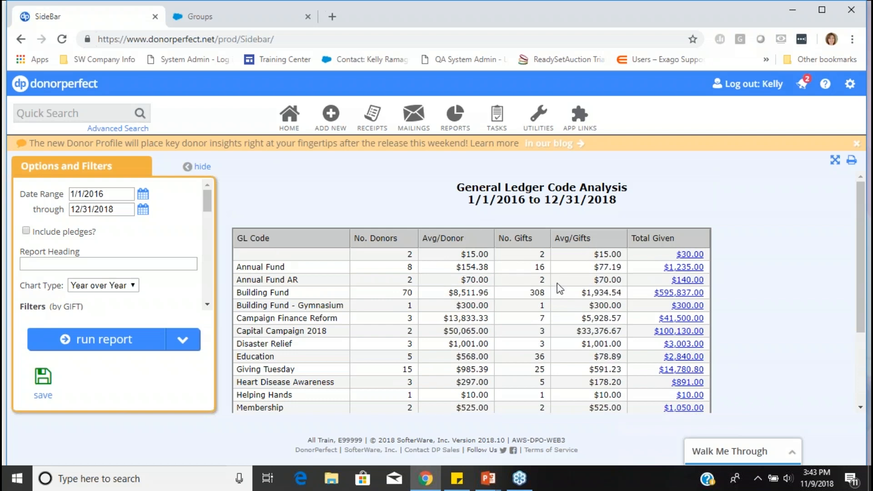
# - Leave GL Code Analysis without saving its filter changes and open the Comprehensive Donor Revenue Analysis from the Financial Reports
pyautogui.scroll(-3, 559, 291)
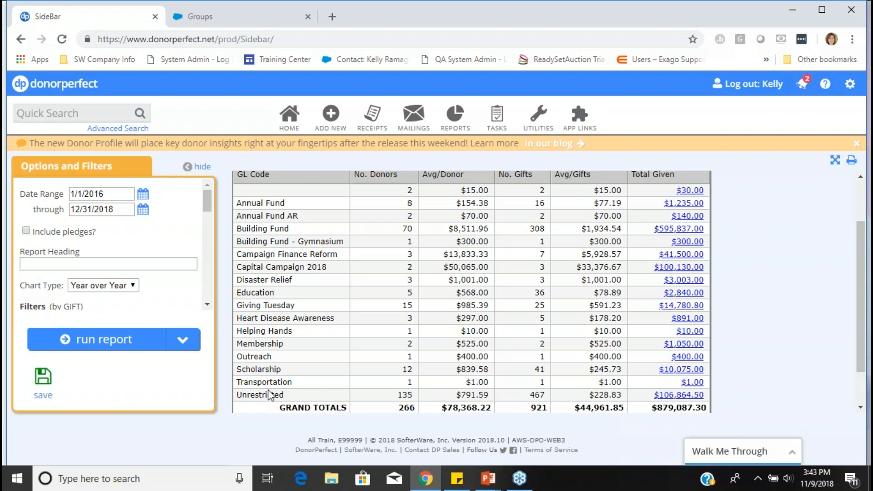
pyautogui.moveTo(455, 114)
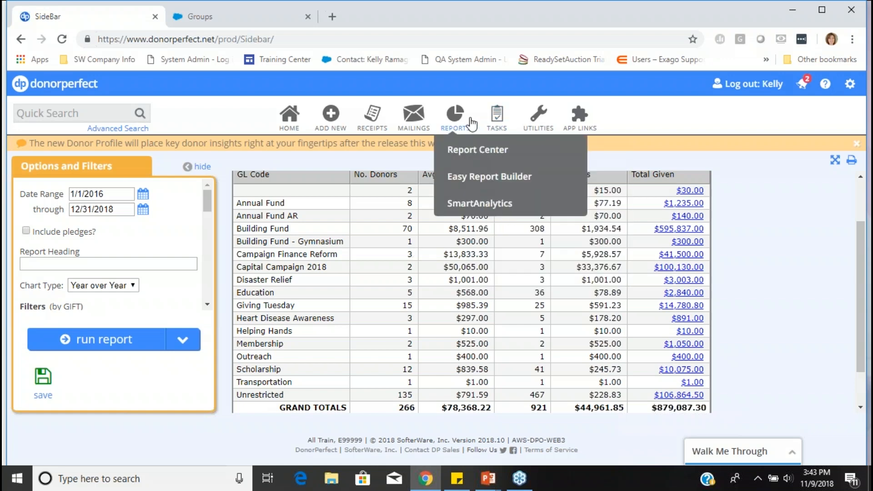
pyautogui.click(461, 157)
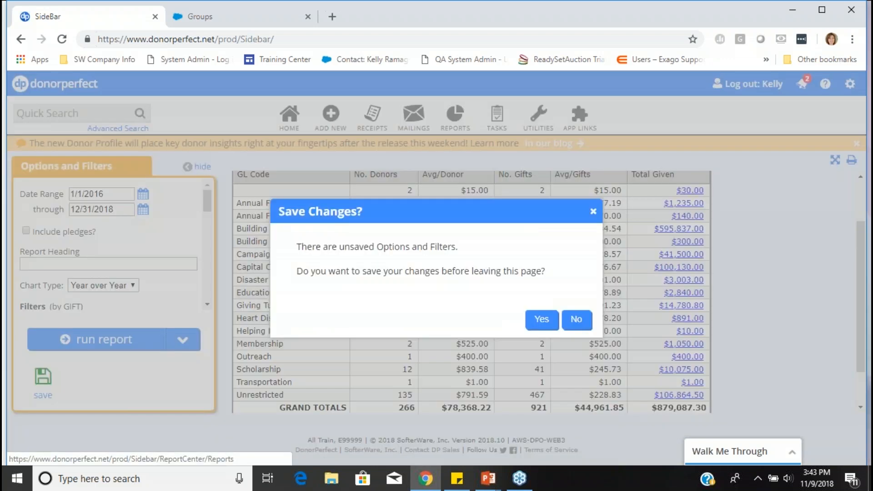
pyautogui.click(577, 319)
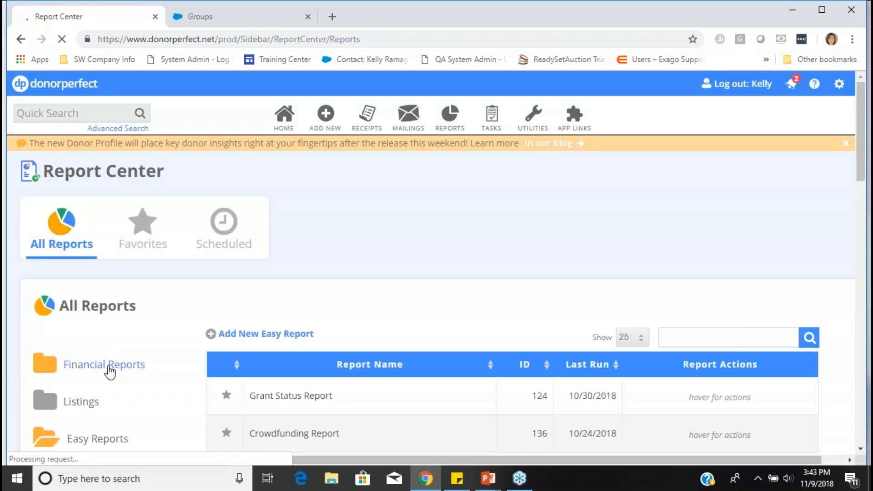
pyautogui.scroll(-3, 356, 354)
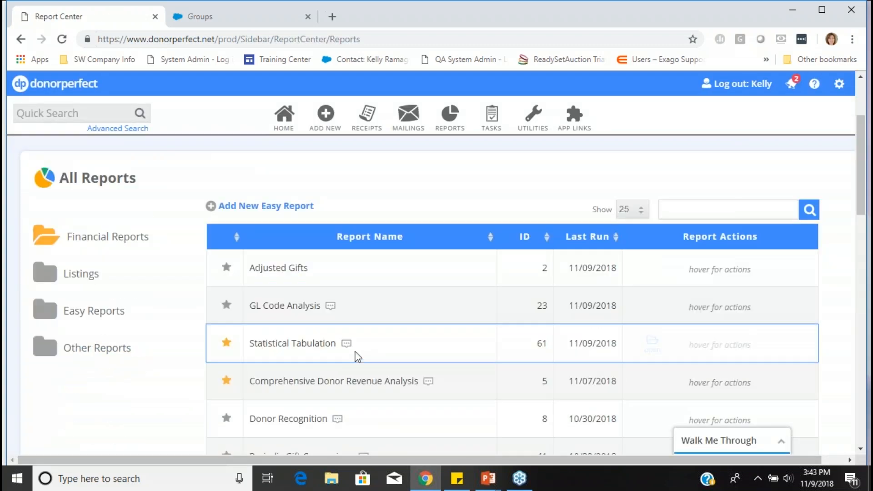
pyautogui.click(364, 382)
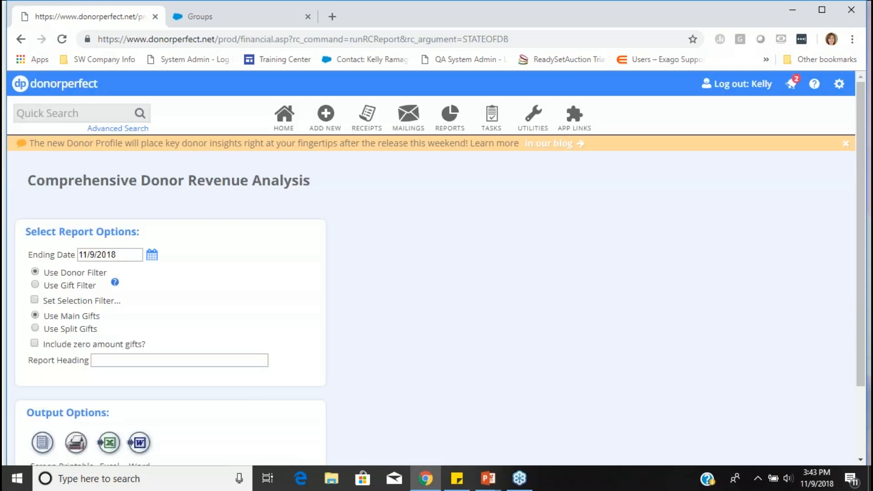
# - Set the report's ending date to 12/31/2018
pyautogui.click(122, 255)
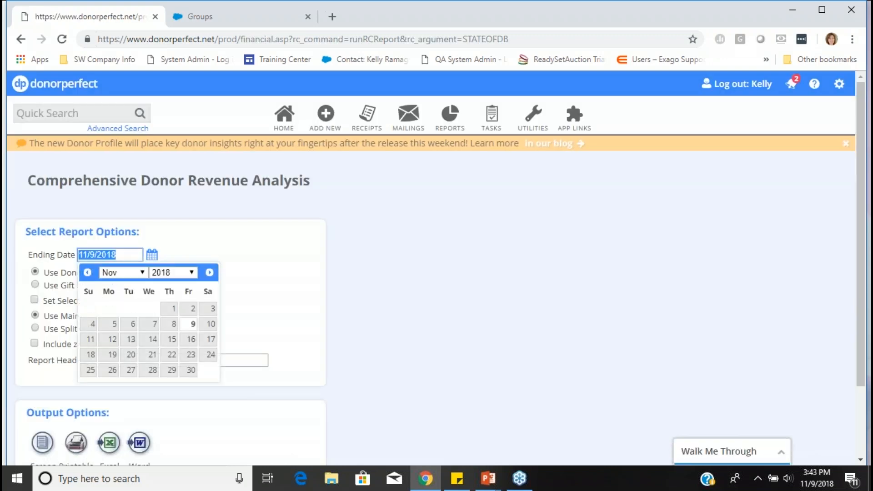
pyautogui.write('12/31/18')
pyautogui.click(112, 386)
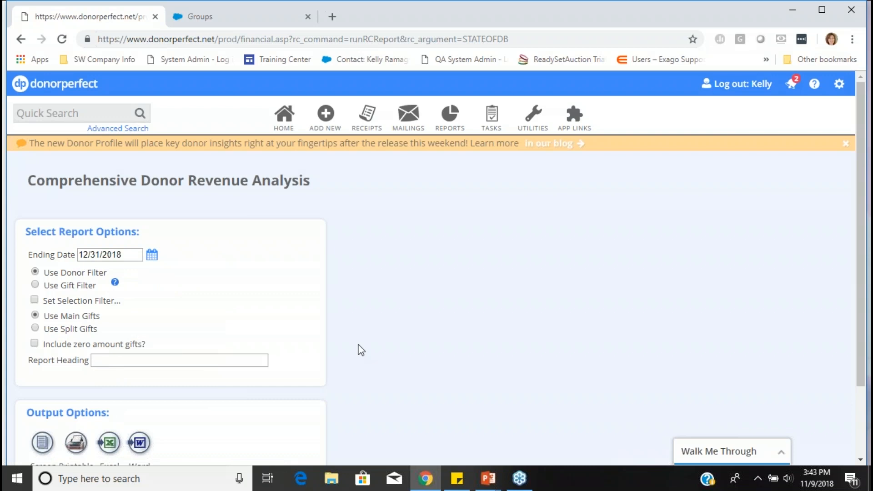
# - Open the selection filters for the report and sort the trainer's own folder by creation date, newest first
pyautogui.click(36, 302)
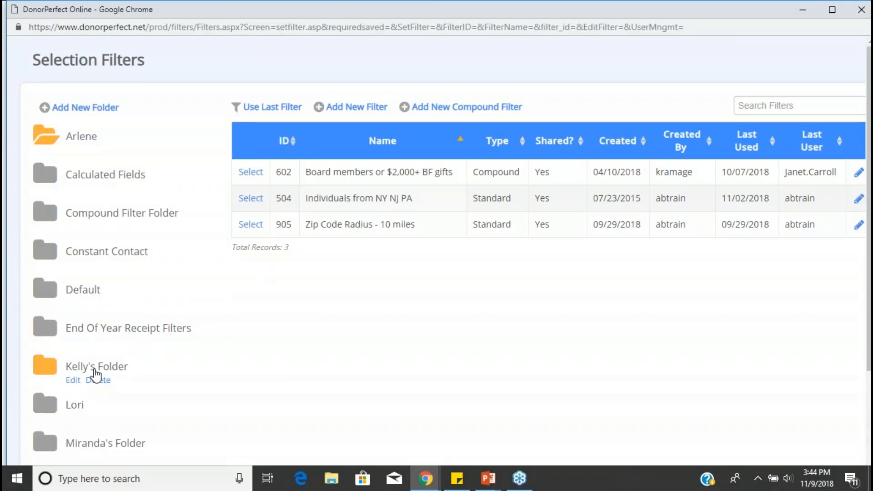
pyautogui.click(96, 368)
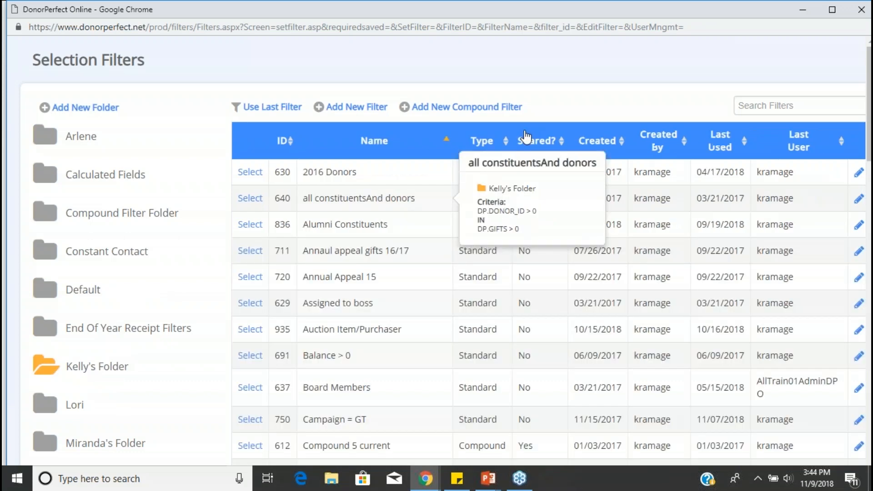
pyautogui.click(585, 149)
pyautogui.click(586, 149)
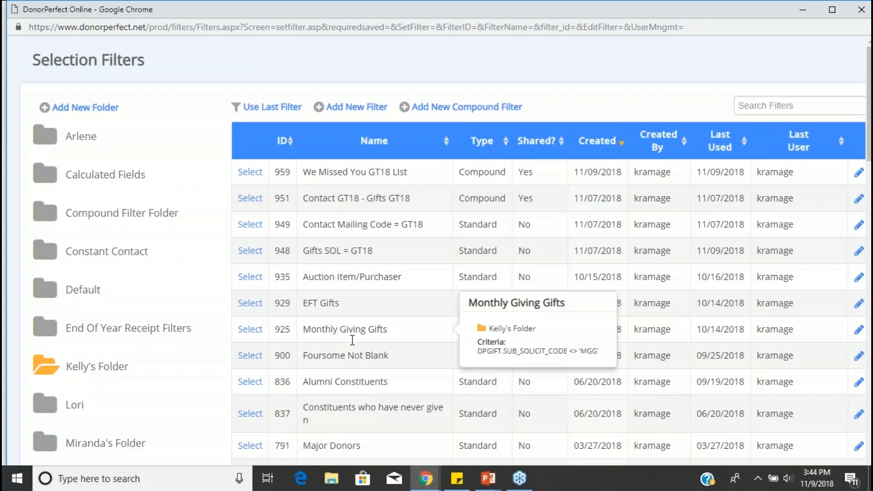
pyautogui.moveTo(364, 405)
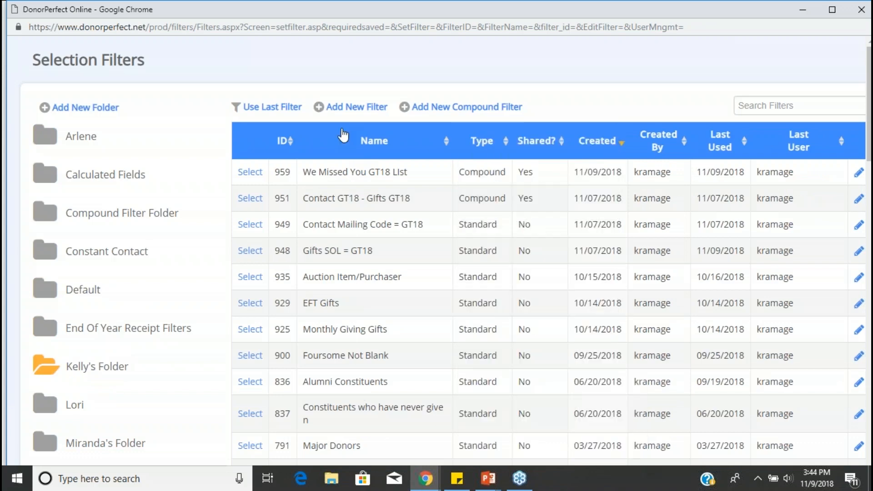
# - Create a new Gift / Pledge filter where Campaign is exactly equal to the Giving Tuesday Campaign code (GT)
pyautogui.click(358, 109)
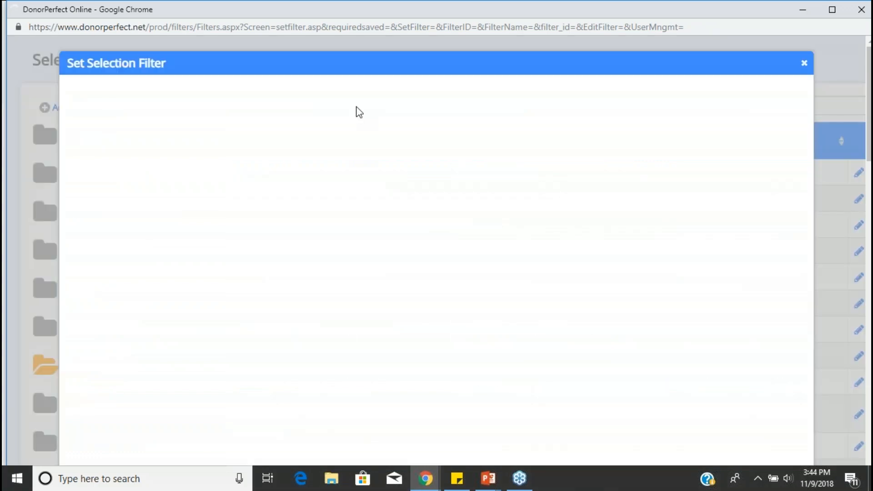
pyautogui.click(100, 146)
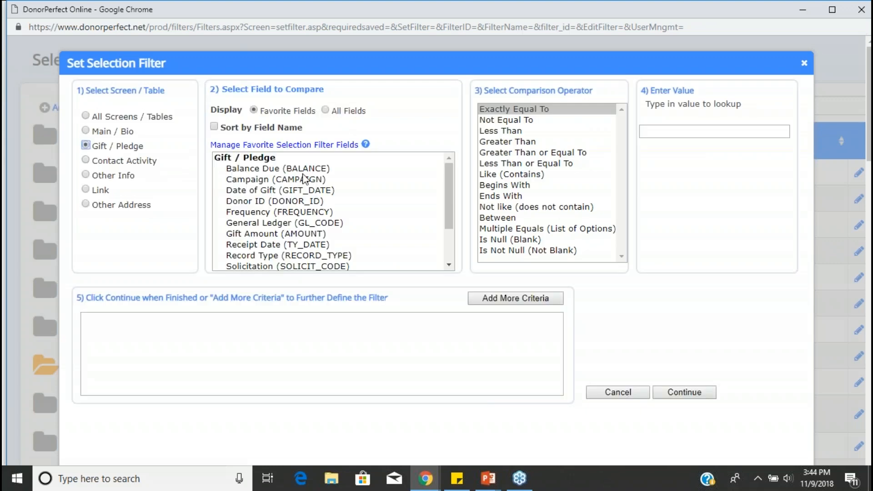
pyautogui.click(298, 180)
pyautogui.click(575, 112)
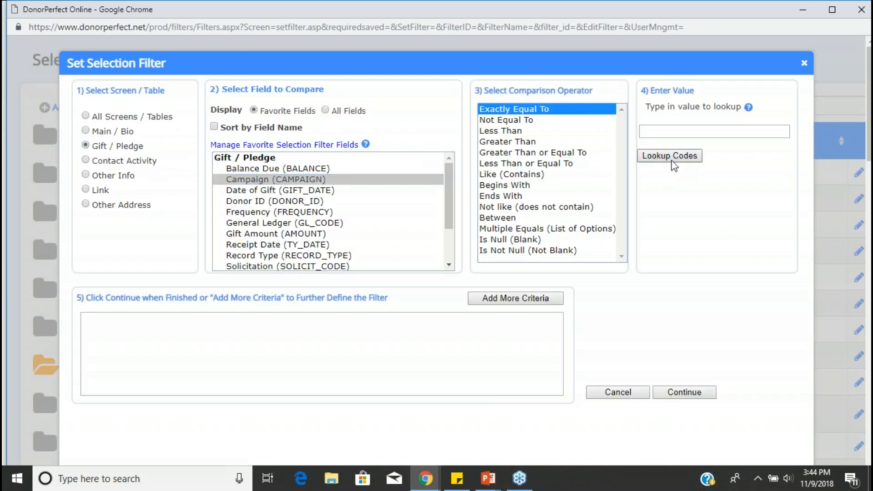
pyautogui.click(670, 156)
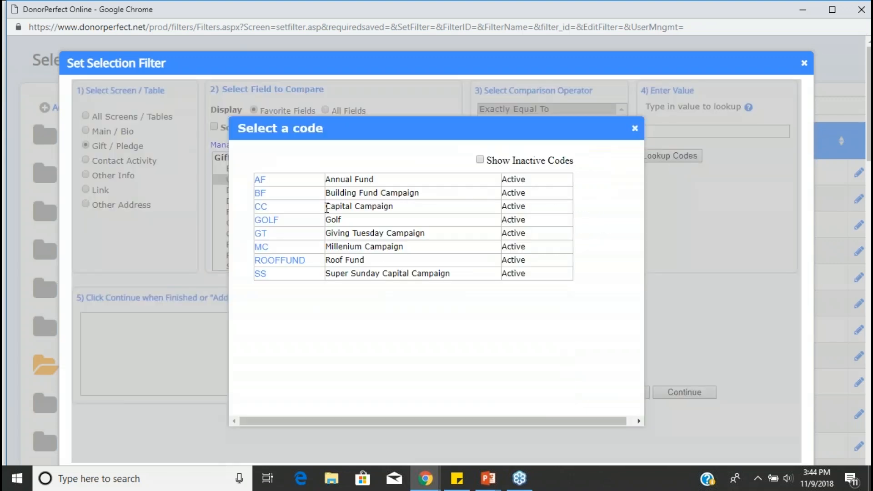
pyautogui.click(261, 234)
# - Apply the campaign filter without saving it under a name and run the revenue analysis to the screen
pyautogui.click(682, 394)
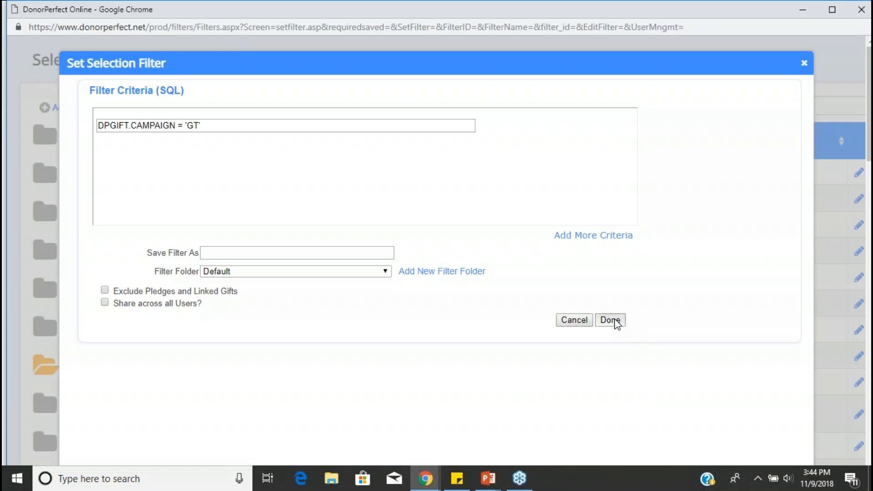
pyautogui.click(610, 320)
pyautogui.scroll(-2, 483, 372)
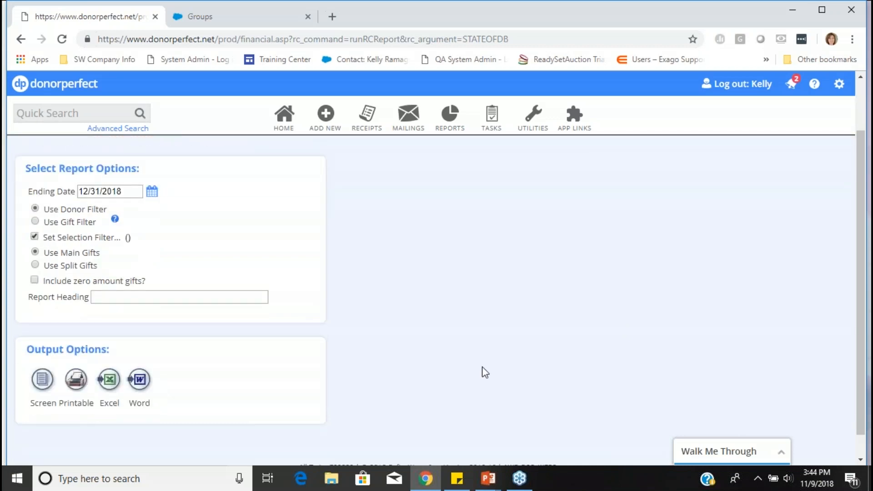
pyautogui.click(43, 354)
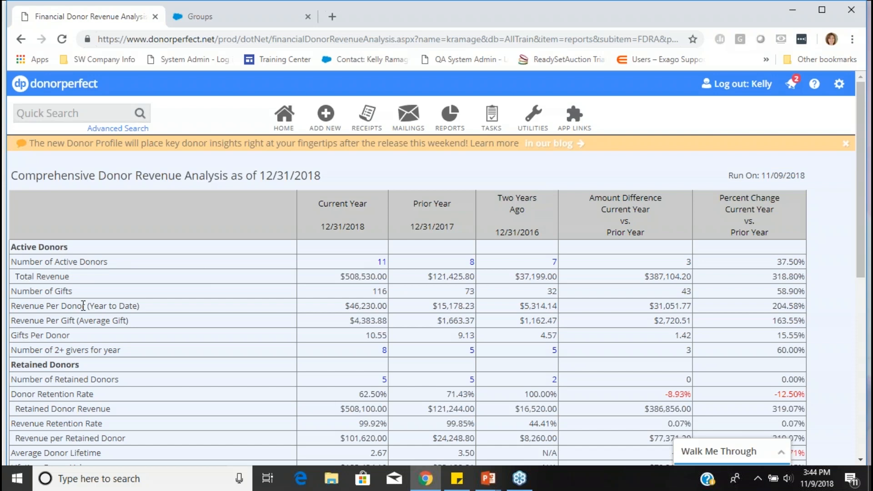
# - Examine the Active Donors metrics and their definitions, and look through the retained, new and reactivated donor sections
pyautogui.moveTo(103, 317)
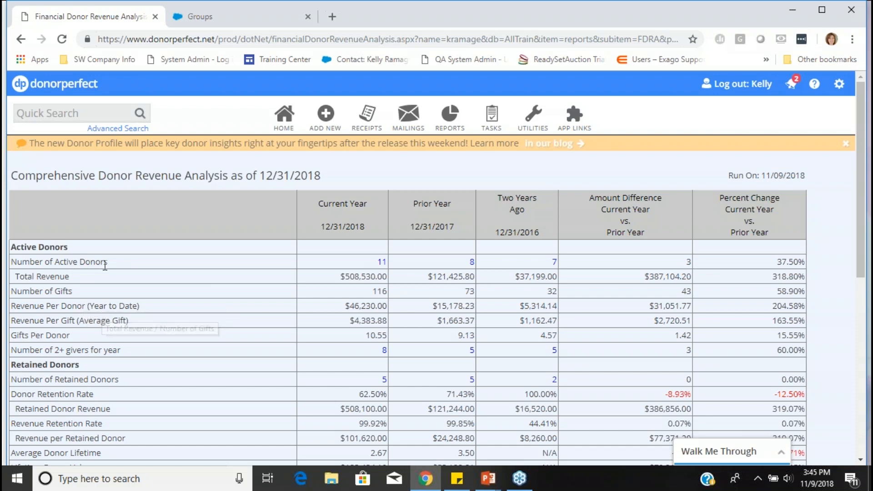
pyautogui.moveTo(105, 266)
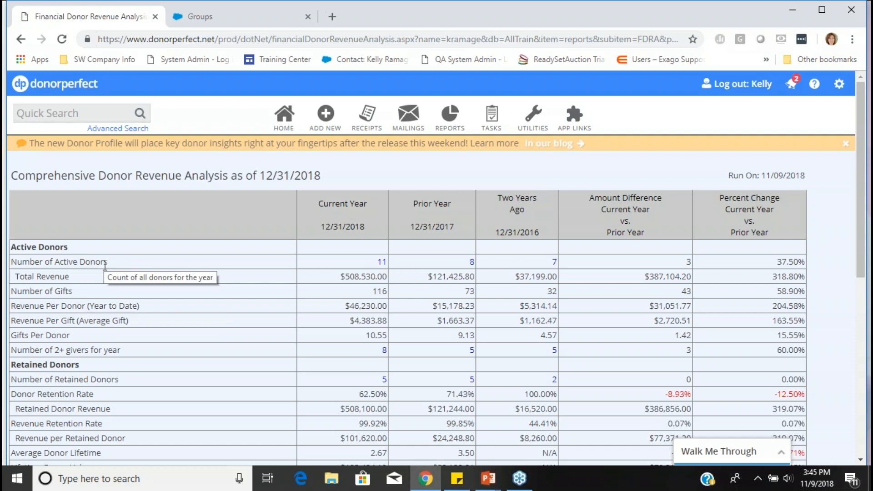
pyautogui.scroll(-1, 105, 266)
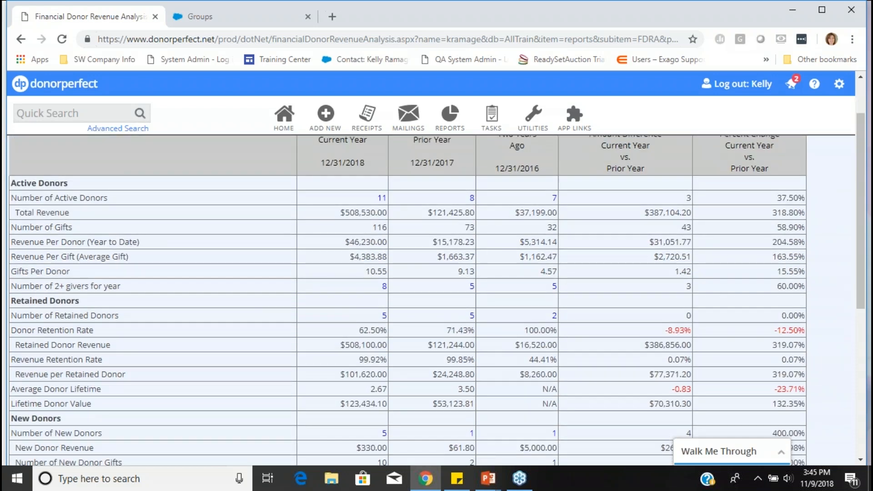
pyautogui.moveTo(97, 286)
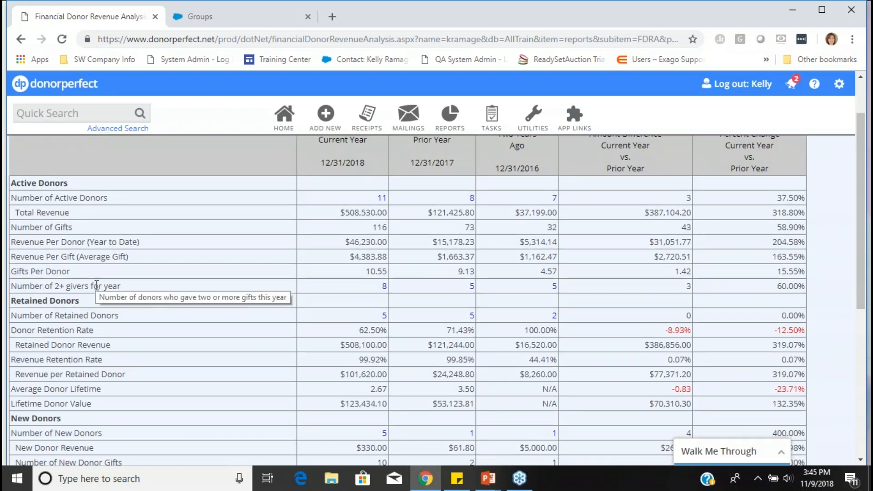
pyautogui.scroll(-1, 96, 285)
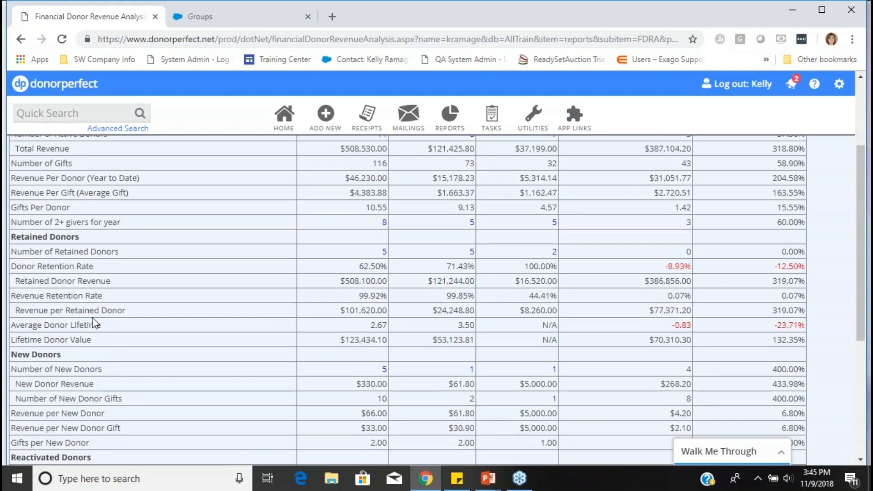
pyautogui.scroll(-1, 105, 371)
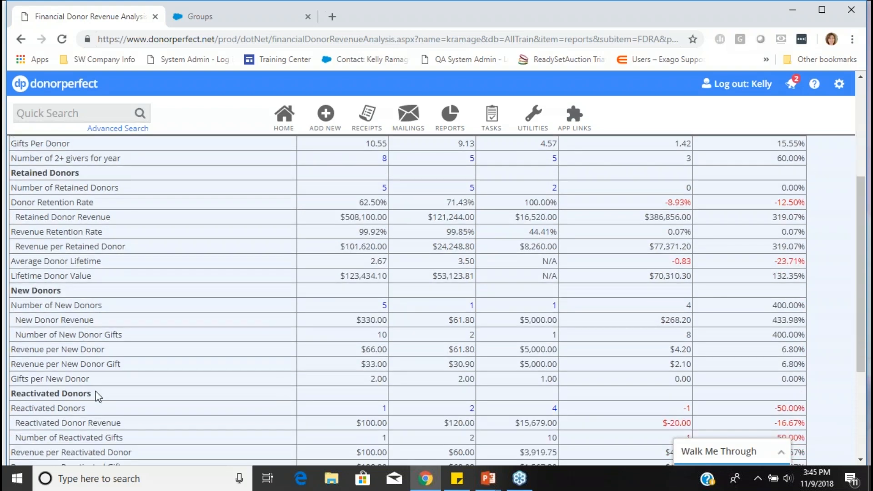
# - Review the report again from the active and retained donors through to the reactivated donors and attrition figures
pyautogui.scroll(3, 93, 425)
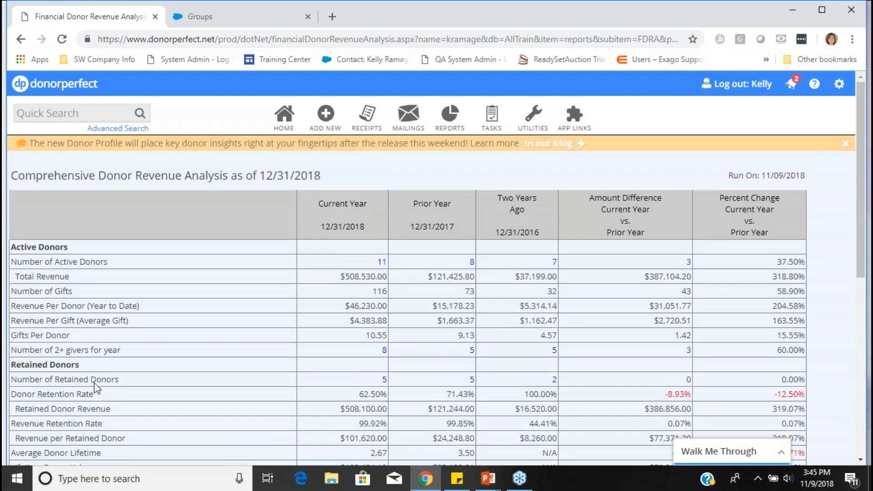
pyautogui.moveTo(74, 258)
pyautogui.moveTo(100, 379)
pyautogui.scroll(-4, 373, 386)
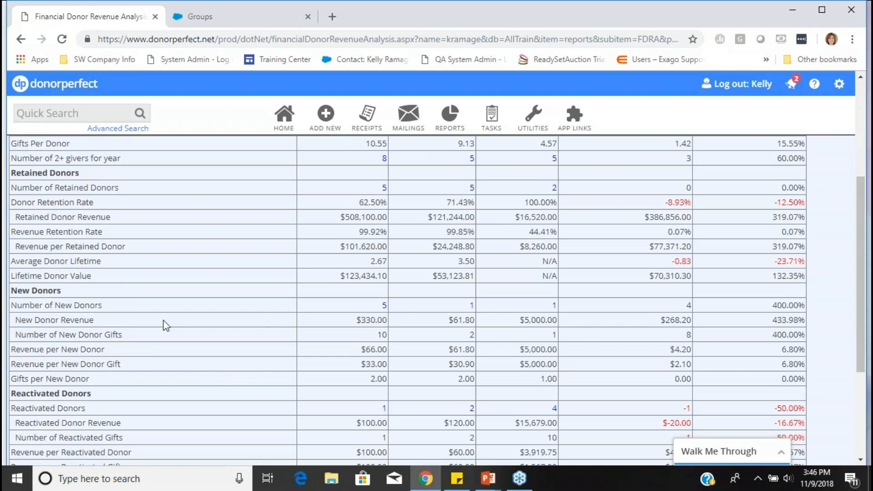
pyautogui.scroll(-3, 363, 313)
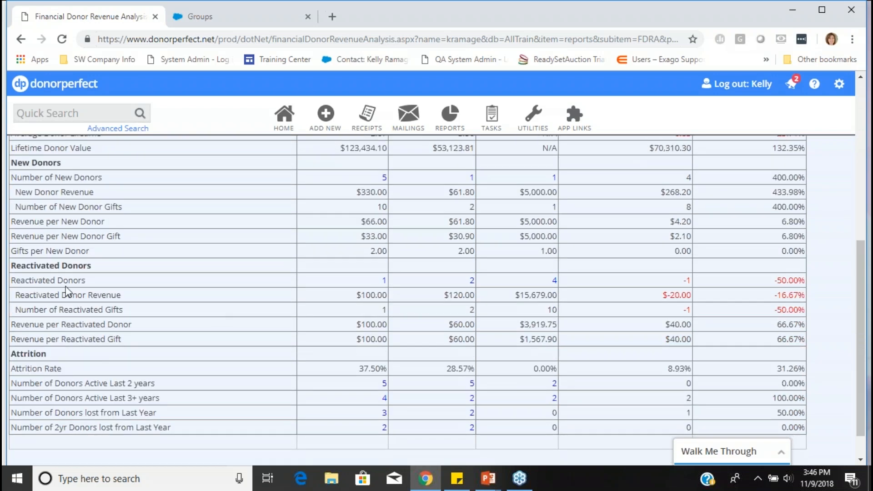
pyautogui.moveTo(65, 281)
# - View the donor details behind the current year's number of active donors, and return to the report
pyautogui.scroll(6, 548, 291)
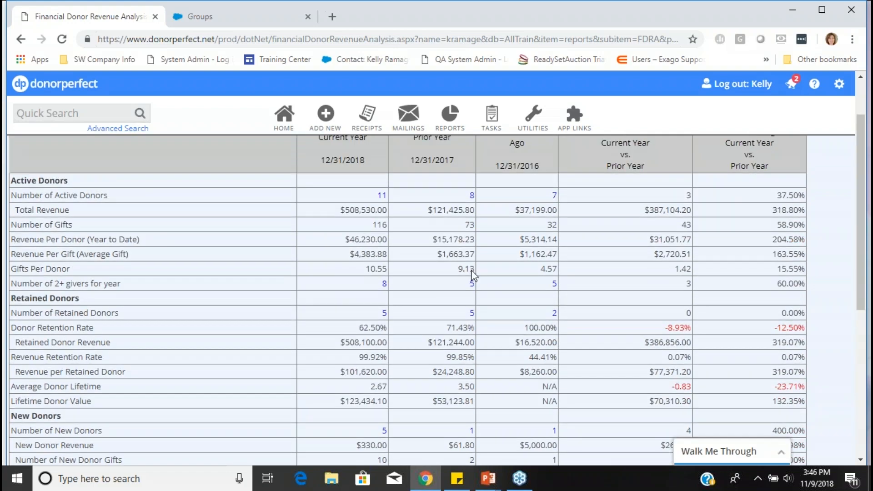
pyautogui.click(384, 200)
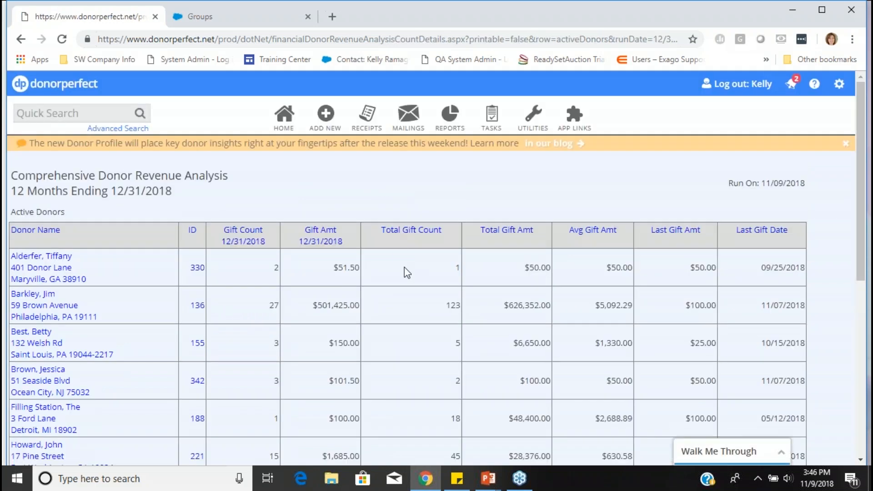
pyautogui.click(21, 39)
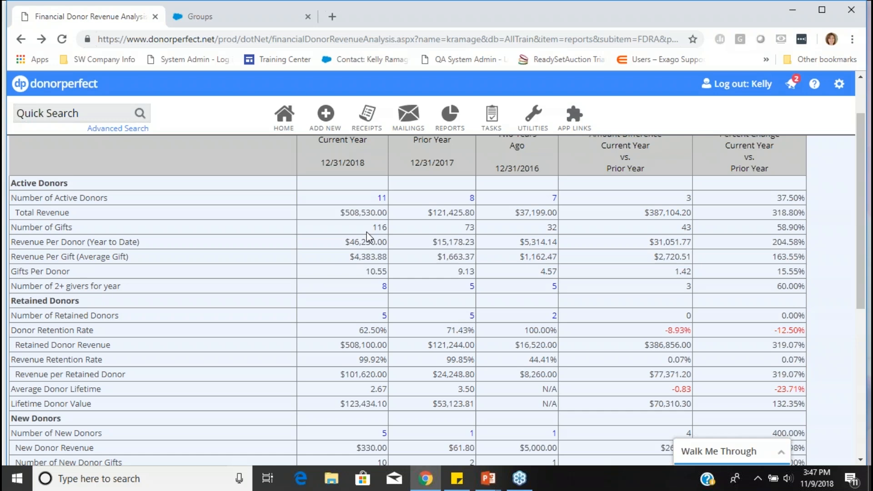
# - Switch to the PowerPoint slide show, advance to the Online Form Statistics slide, and return to DonorPerfect in Chrome
pyautogui.hotkey('alt', 'Tab')
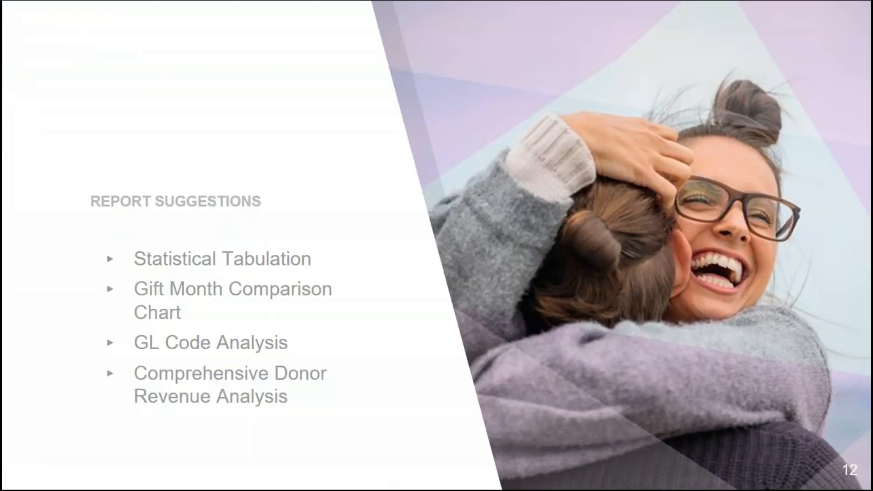
pyautogui.click(409, 404)
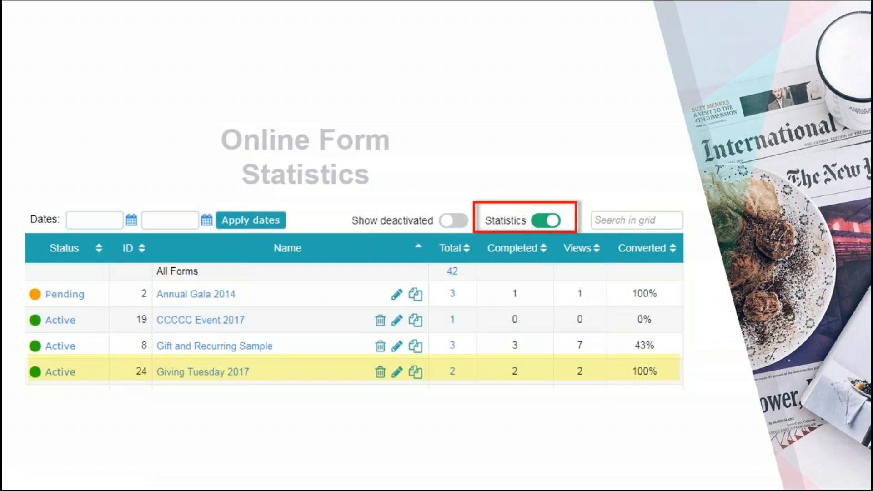
pyautogui.hotkey('alt', 'Tab')
# - Open the Online Forms (WebLink) application from DonorPerfect
pyautogui.moveTo(533, 118)
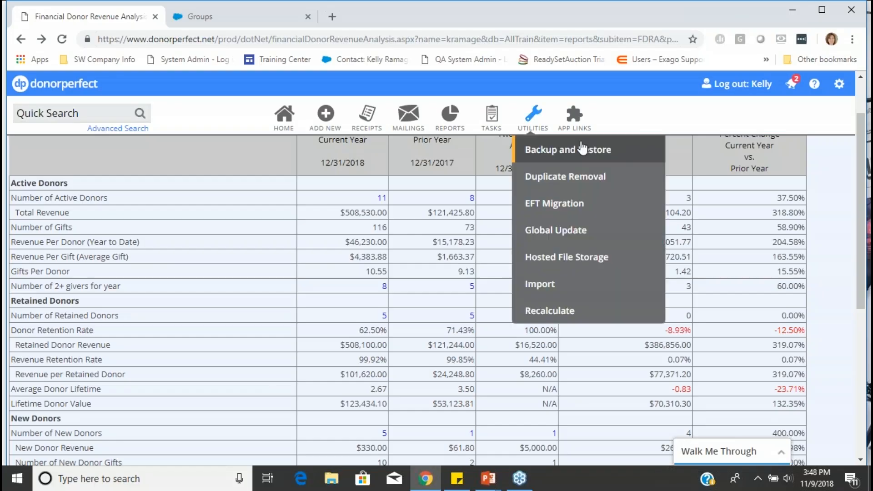
pyautogui.scroll(2, 637, 204)
pyautogui.moveTo(574, 118)
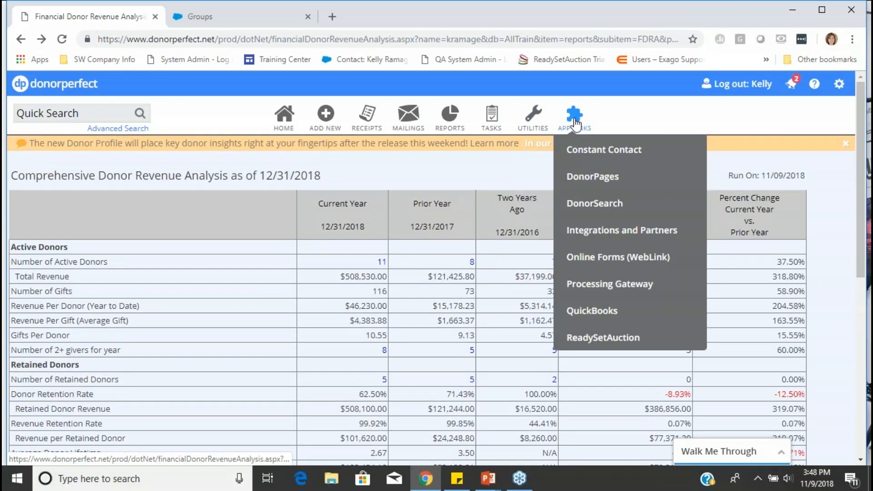
pyautogui.click(591, 269)
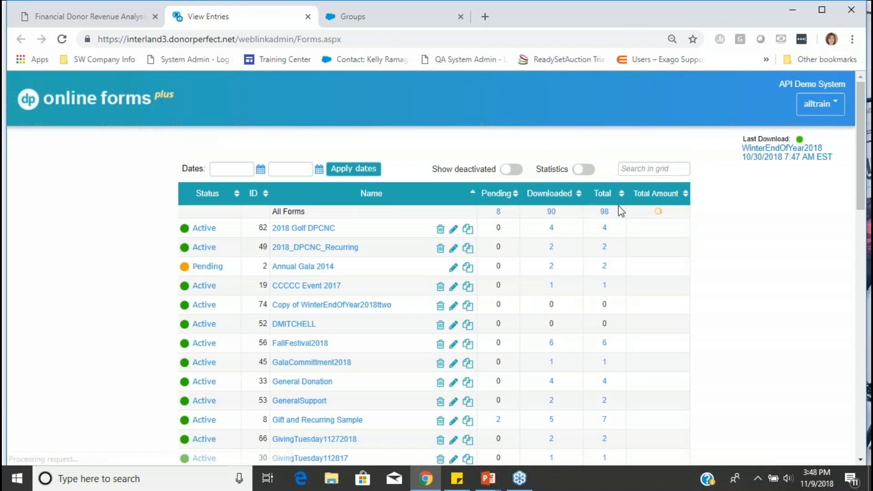
# - Search the forms list for "gt" and turn on Statistics to show completions, views and conversion rates
pyautogui.click(642, 169)
pyautogui.write('gt')
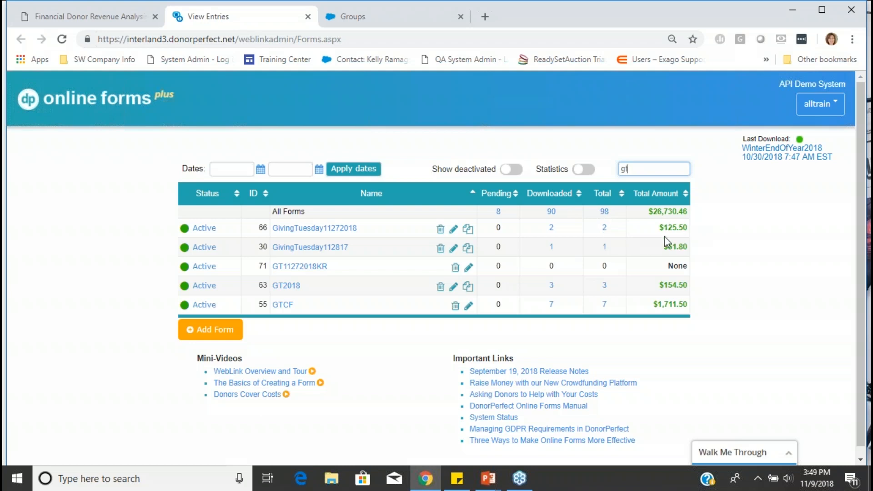
pyautogui.click(588, 172)
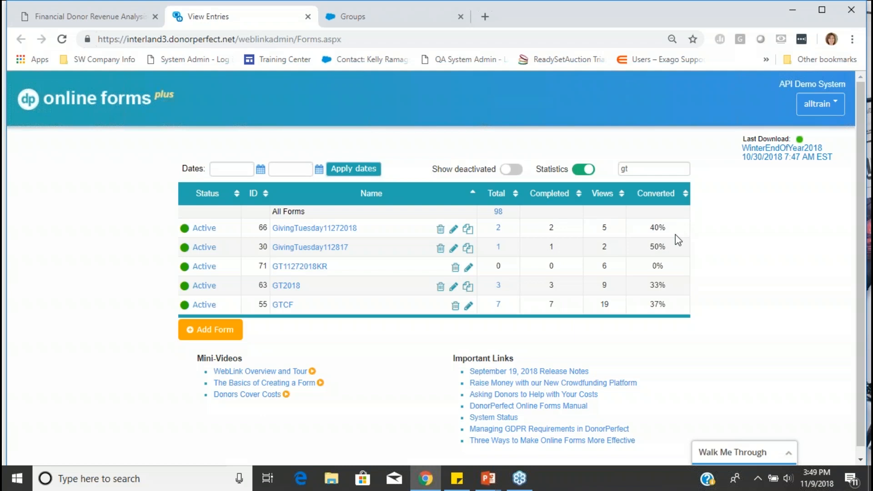
# - Switch back to the PowerPoint slide show and advance to the Constant Contact reporting slide
pyautogui.click(488, 478)
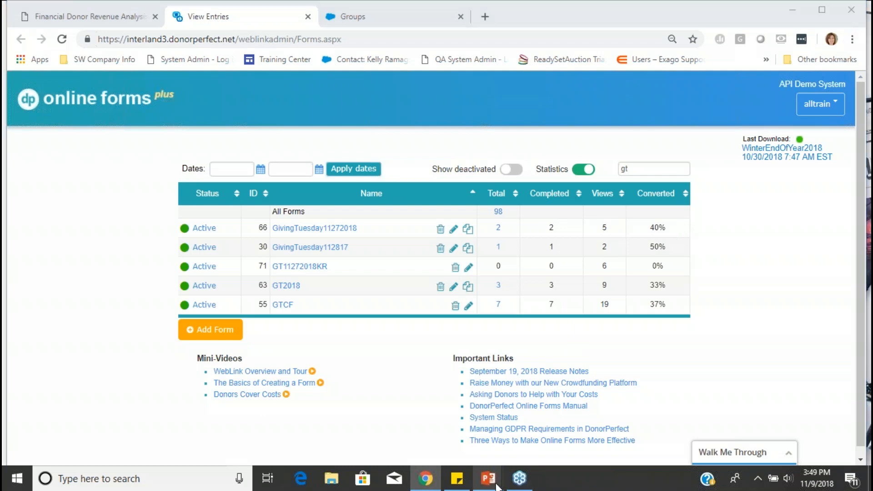
pyautogui.click(508, 440)
pyautogui.press('Right')
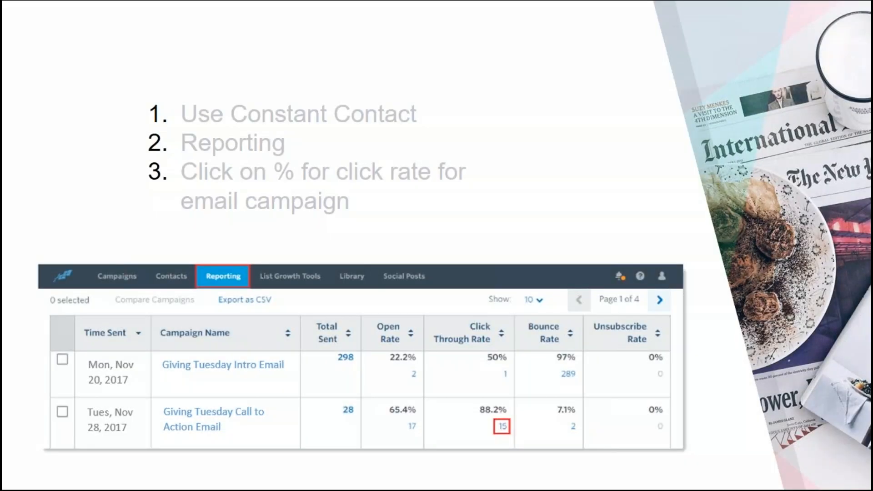